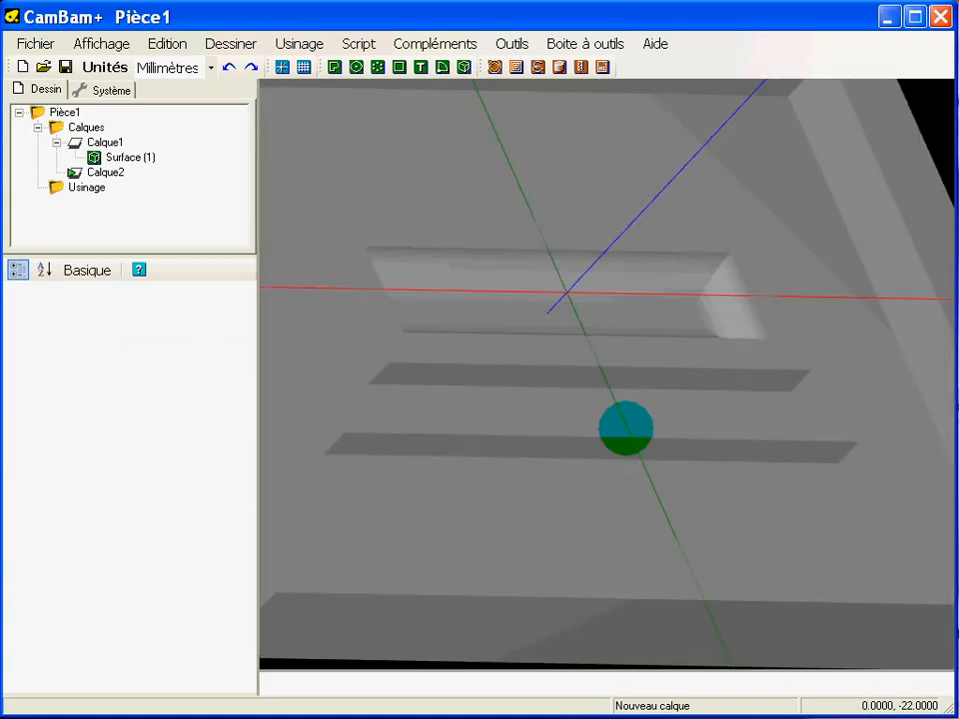
- Reset the 3D view to a plan view of the part and turn on wireframe display
scroll(468, 422, "down", 3)
left_click_drag(530, 364, 587, 349, "alt")
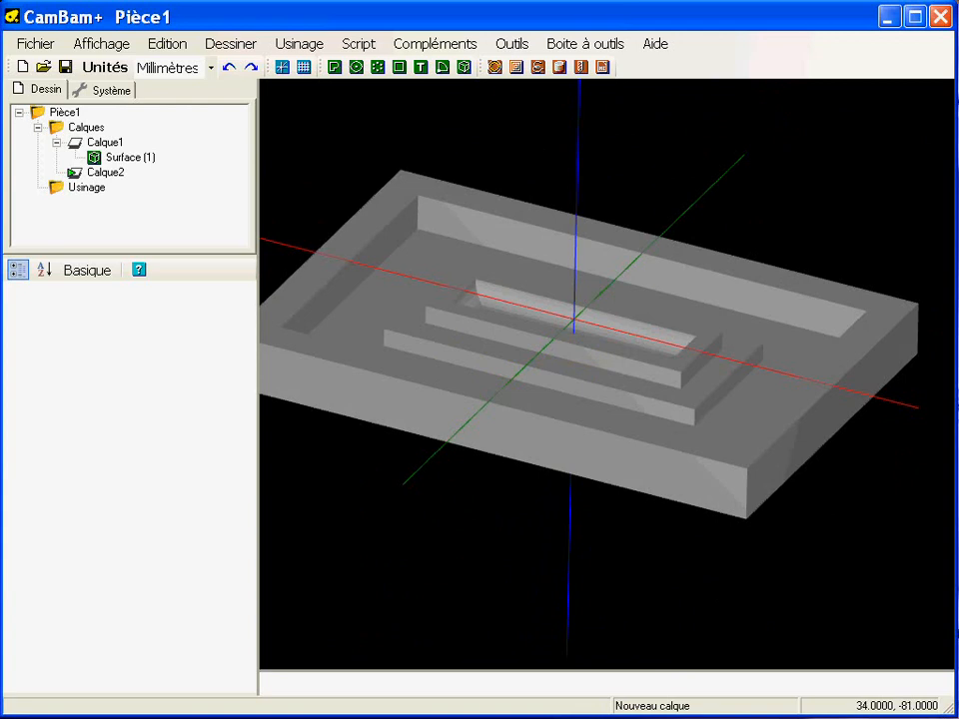
scroll(499, 513, "down", 1)
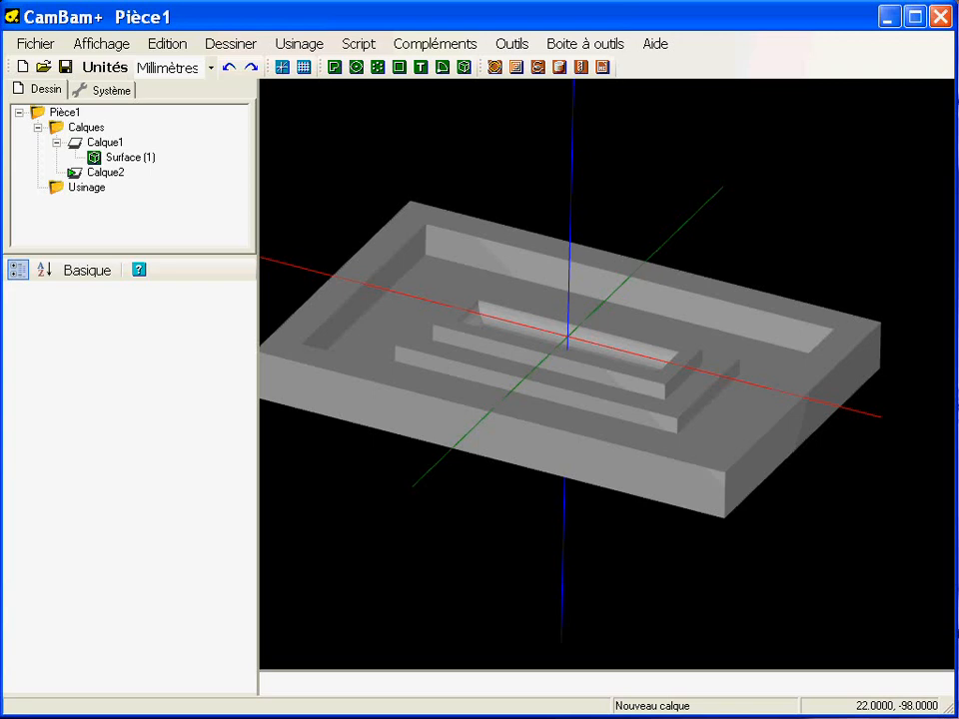
double_click(499, 514, "alt")
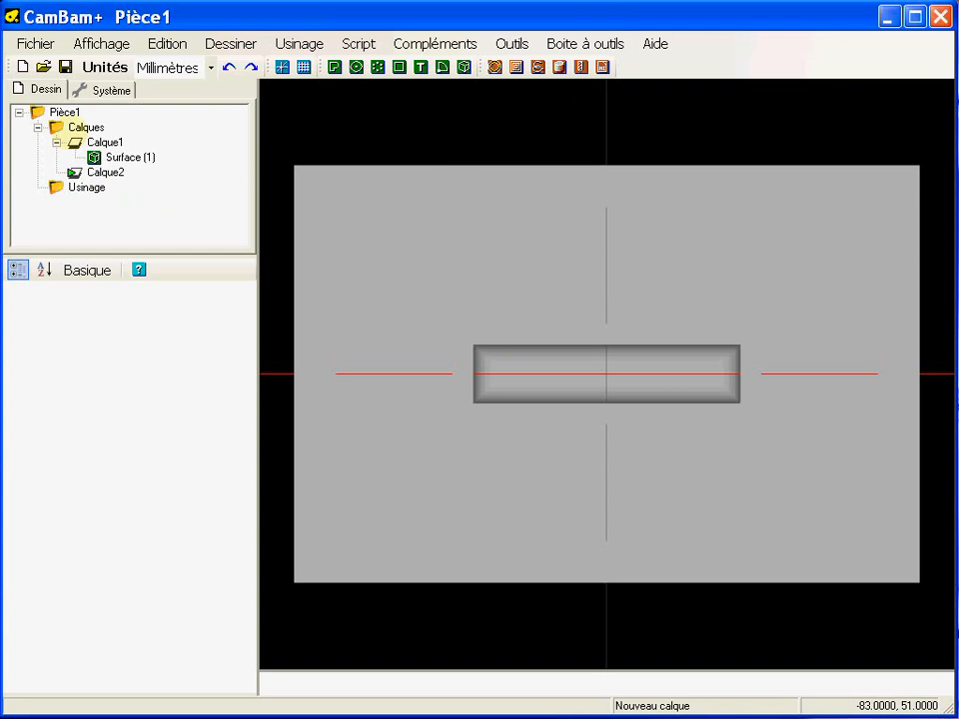
left_click(100, 44)
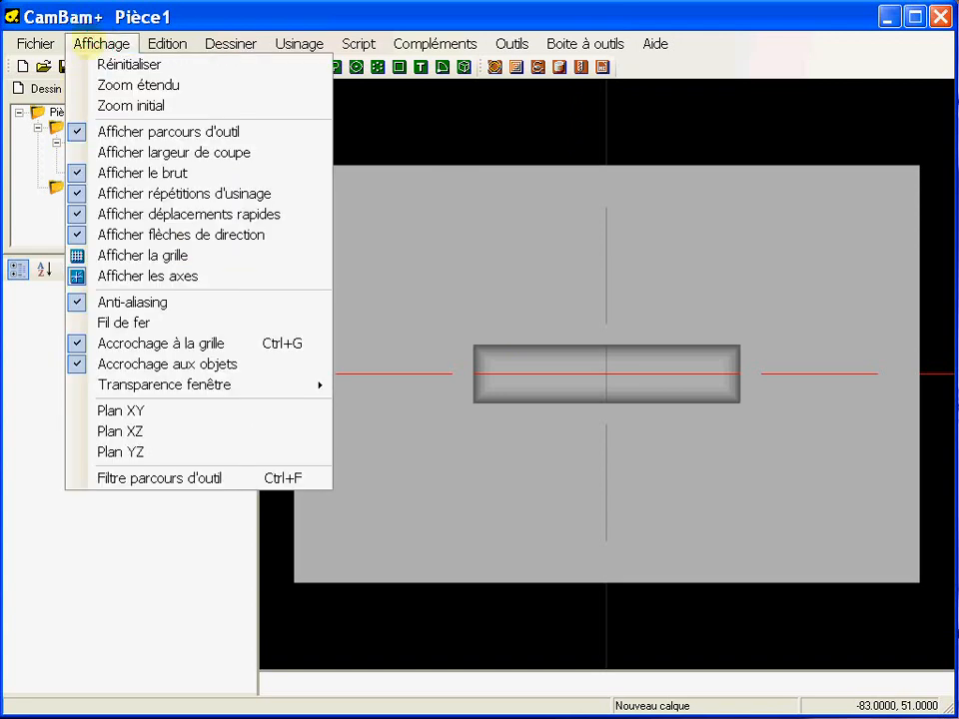
left_click(160, 324)
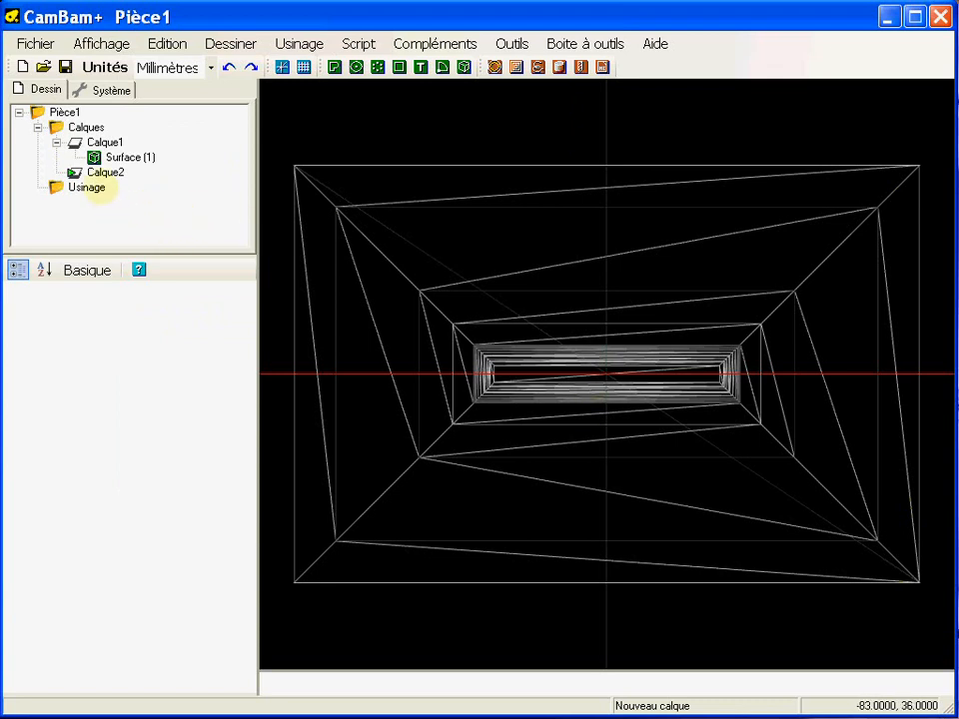
- On layer Calque2, draw a 150 × 100 mm rectangle along the part's outer outline and a 130 × 80 mm rectangle along the pocket's edge
left_click(75, 172)
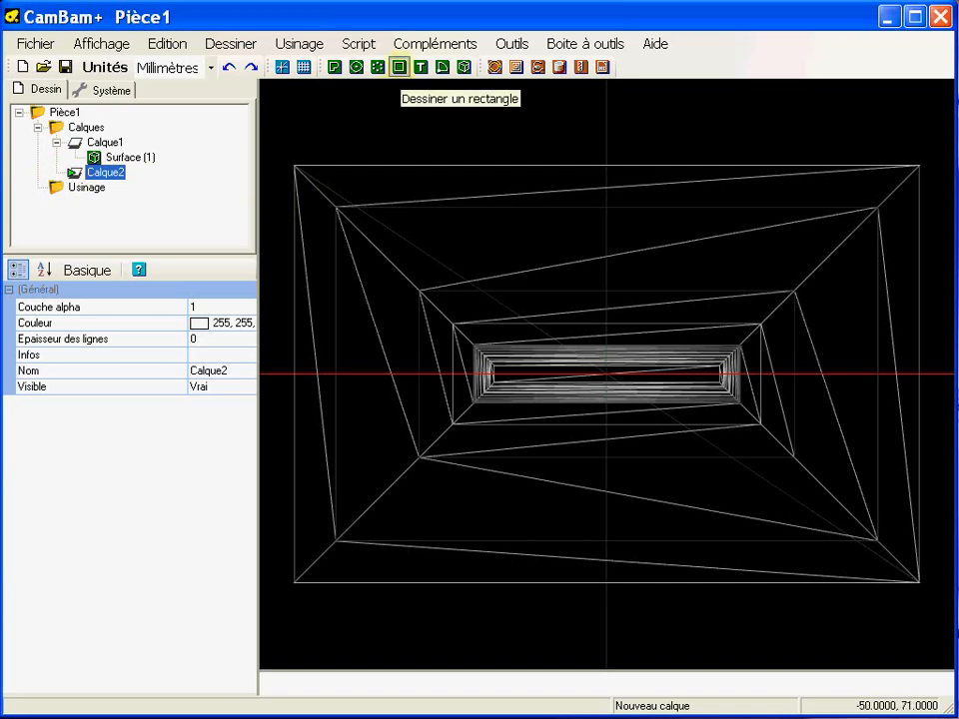
left_click(399, 67)
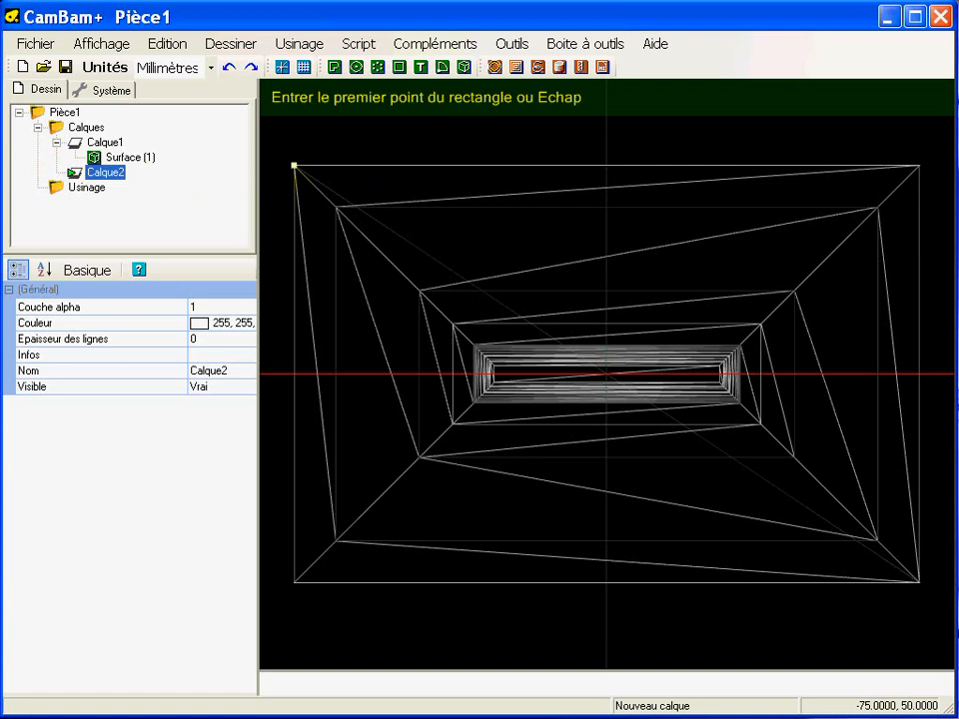
left_click(294, 165)
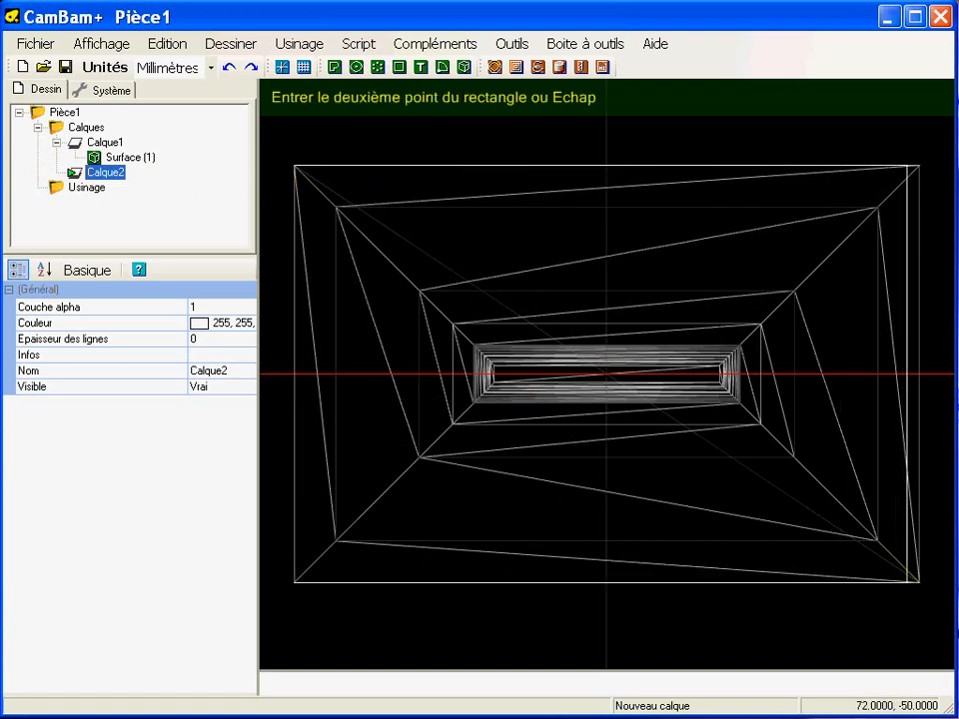
left_click(920, 581)
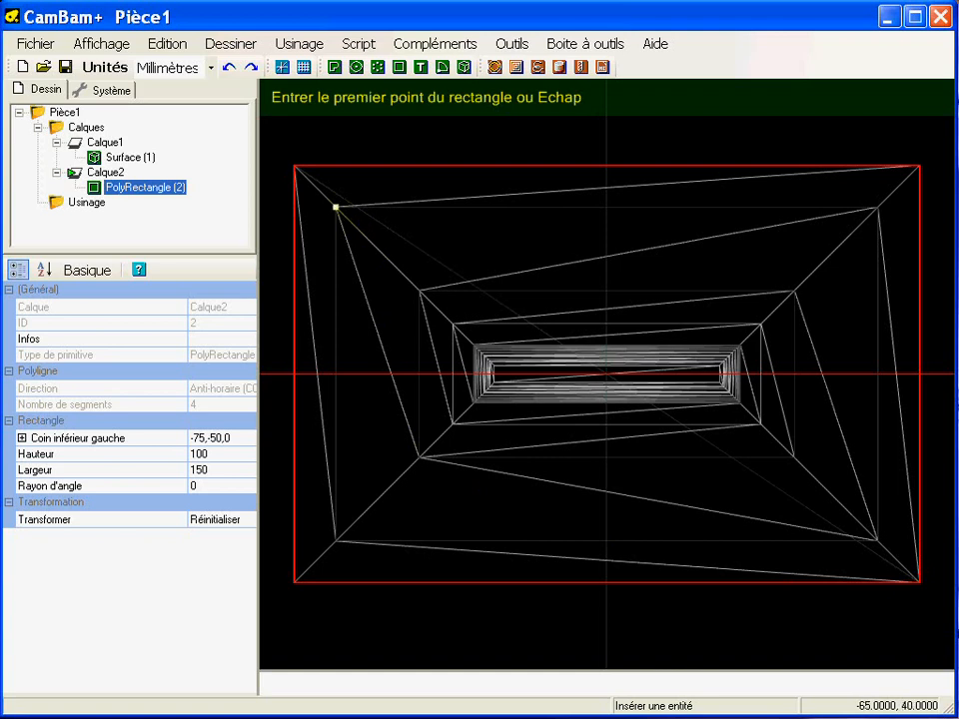
left_click(335, 207)
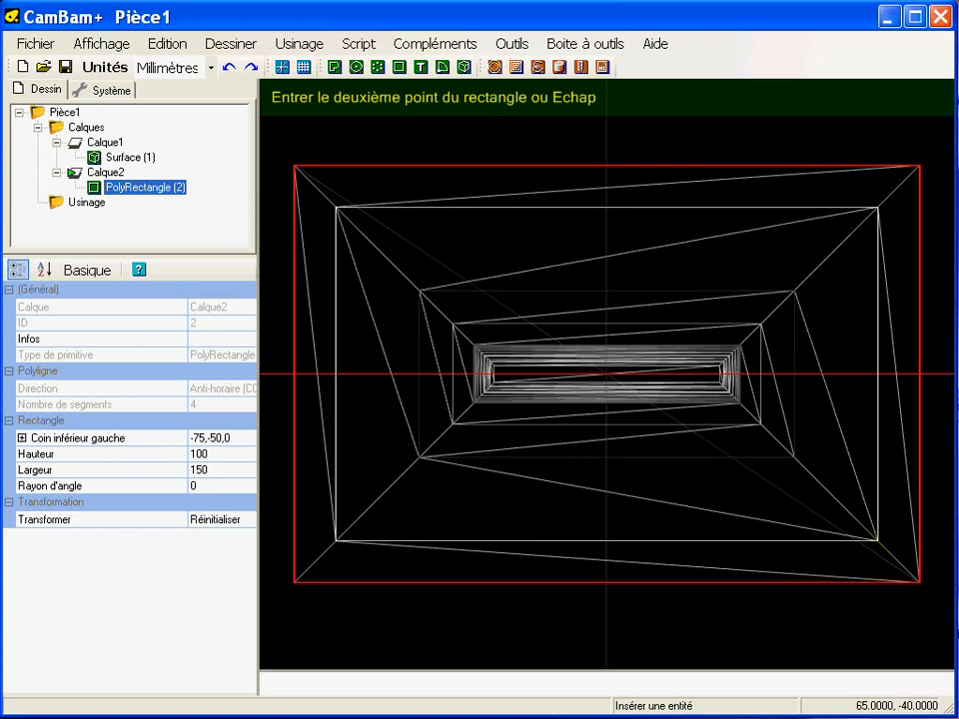
left_click(876, 539)
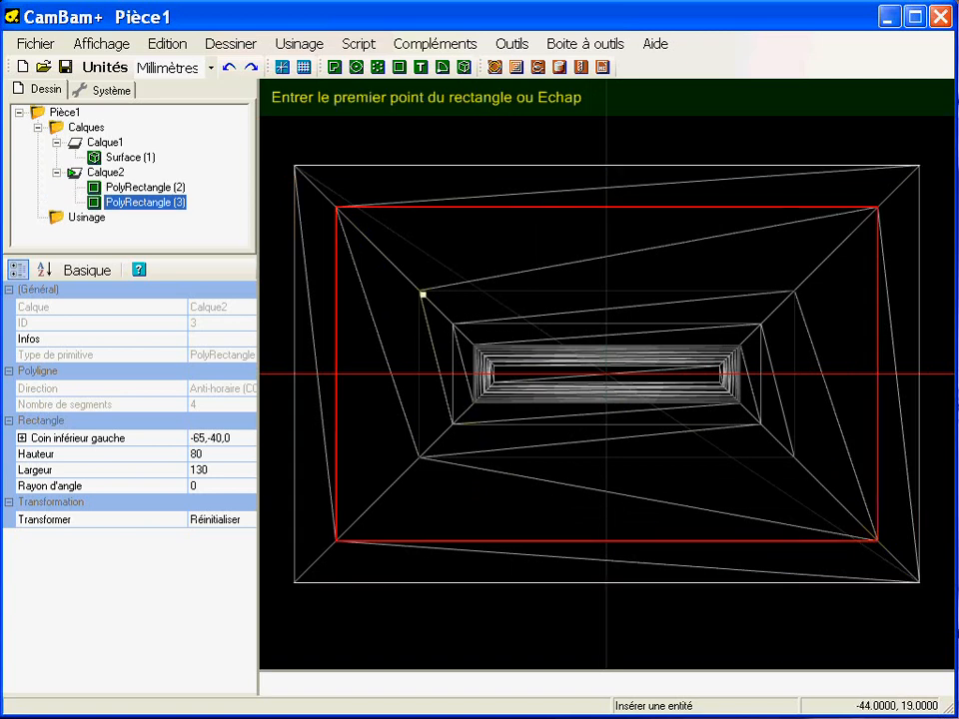
- Draw a 90 × 40 mm rectangle and a 74 × 24 mm rectangle along the outlines of the two central steps
left_click(418, 290)
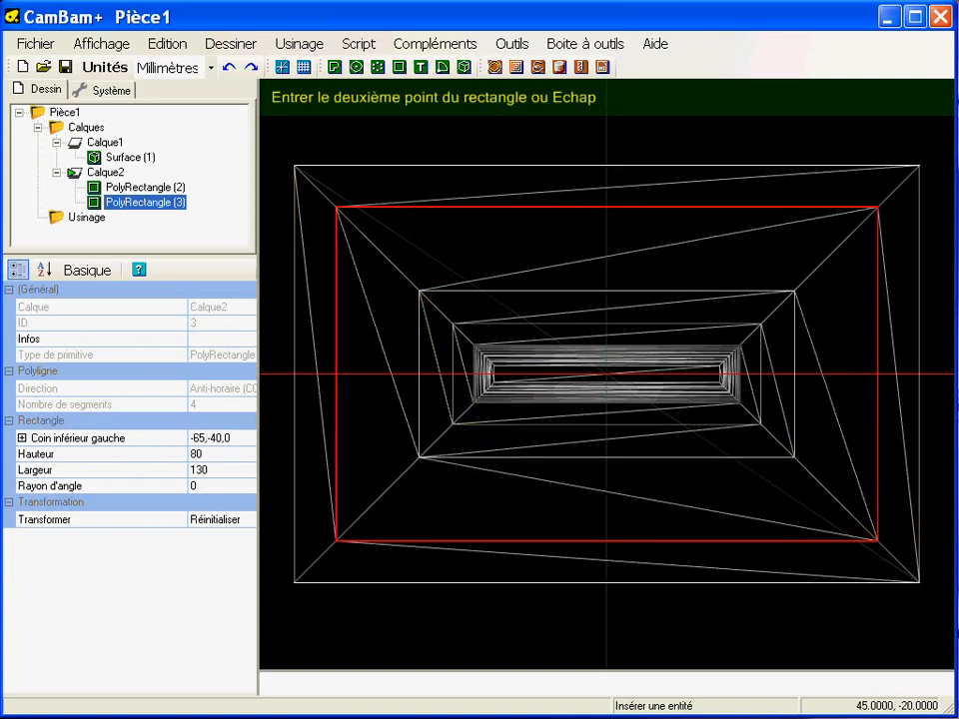
left_click(794, 456)
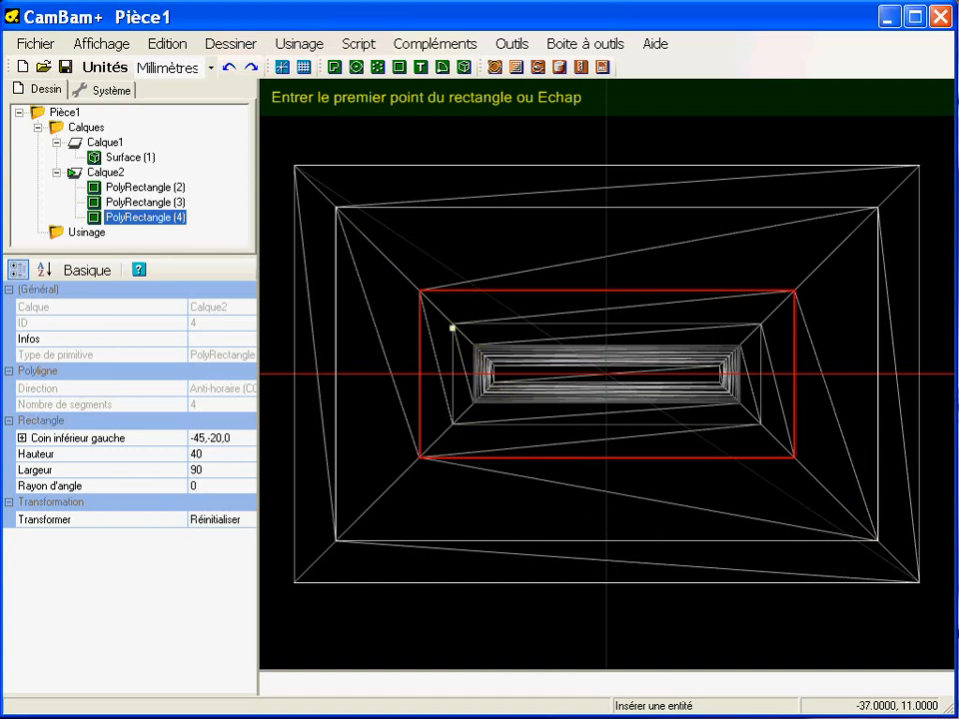
left_click(453, 323)
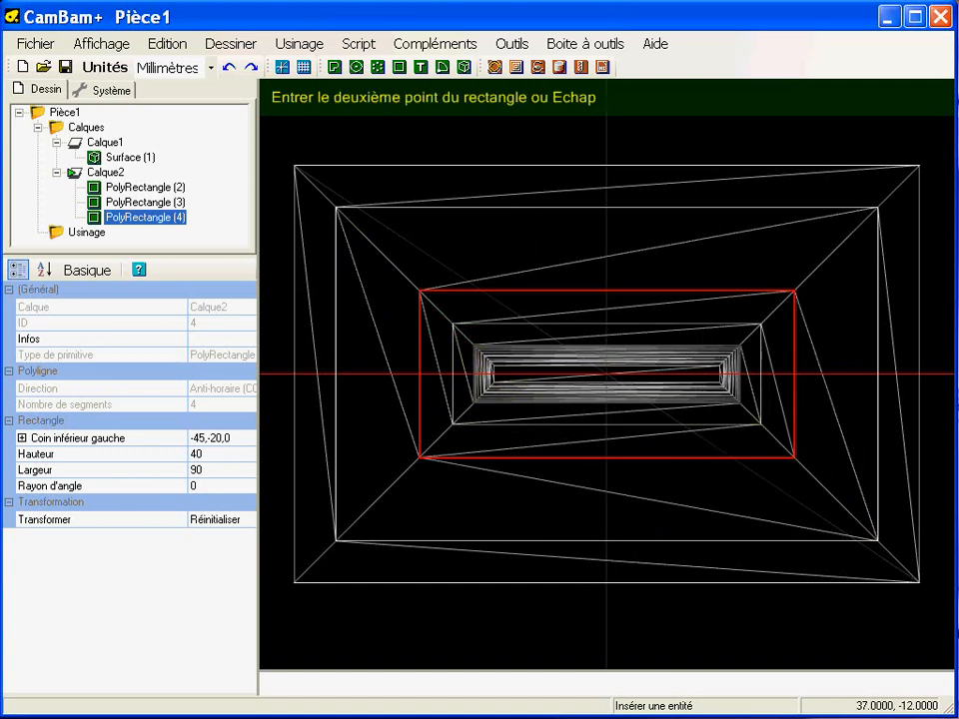
left_click(761, 423)
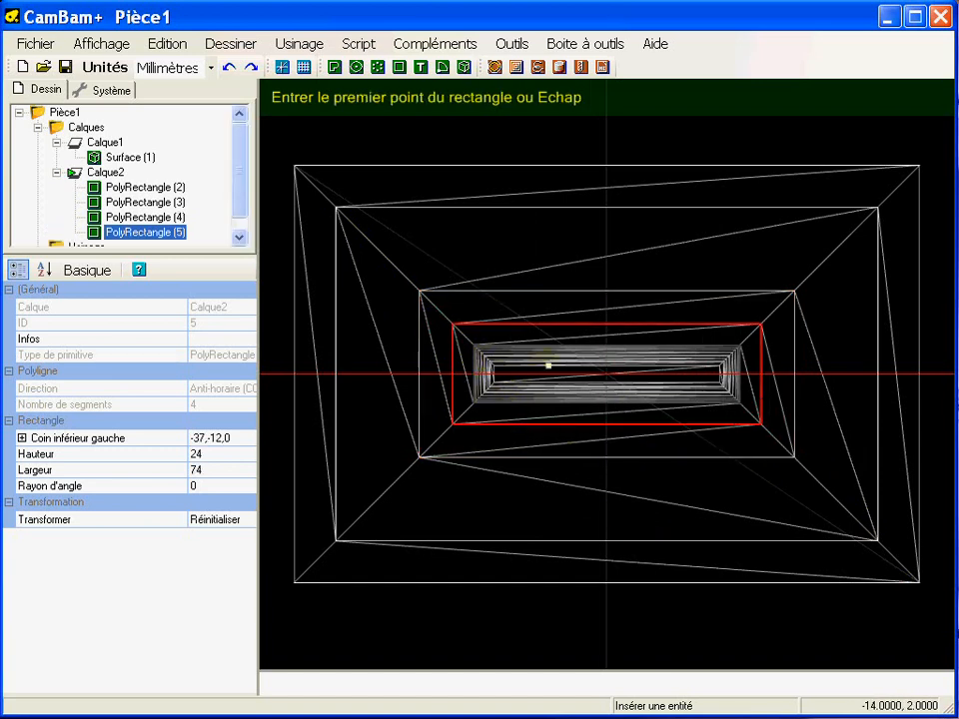
key("Escape")
- Turn off wireframe display and view the shaded part with its rectangles in perspective
left_click_drag(475, 563, 414, 463, "alt")
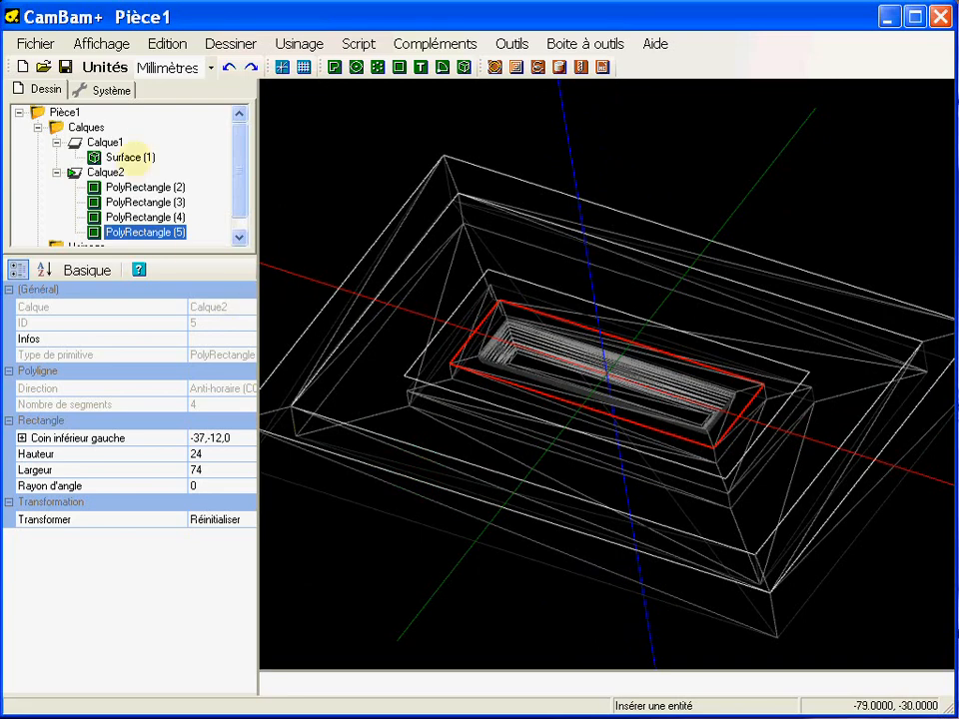
left_click(101, 43)
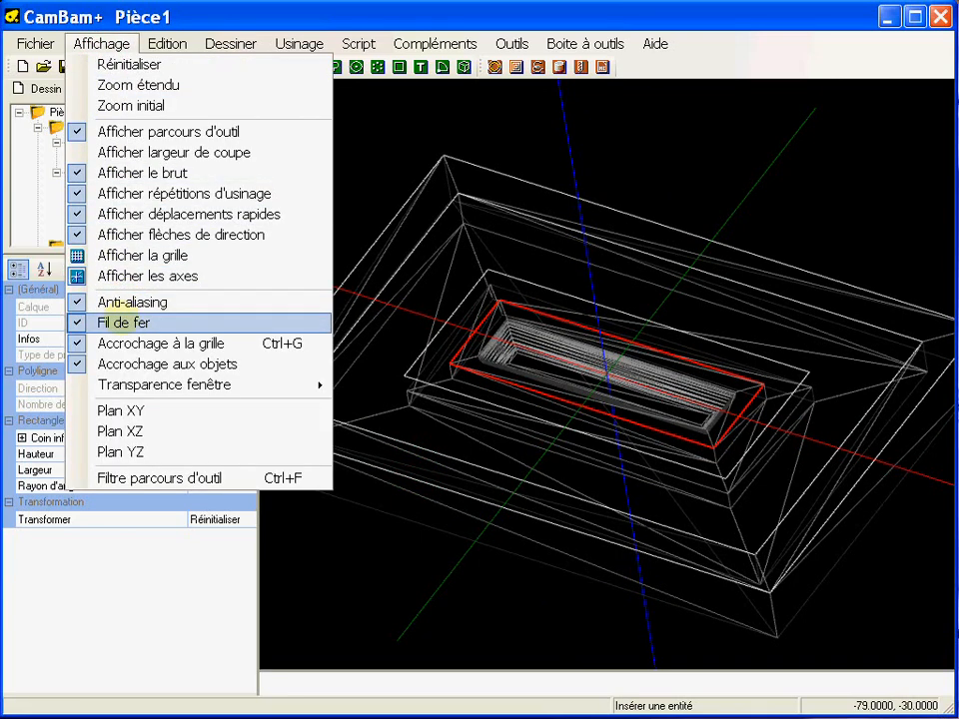
left_click(121, 322)
mouse_move(543, 449)
left_mouse_down("alt")
mouse_move(597, 431)
mouse_move(475, 456)
left_mouse_up("alt")
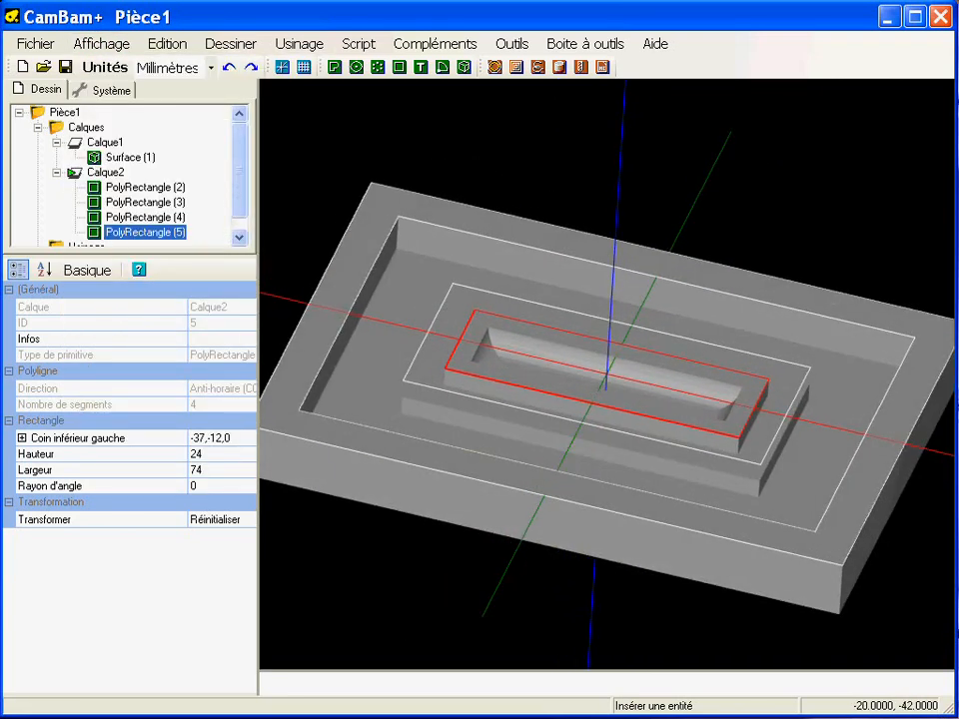
- Select each of the four rectangles in turn, from the outermost to the innermost, to check their positions on the part
left_click(300, 439)
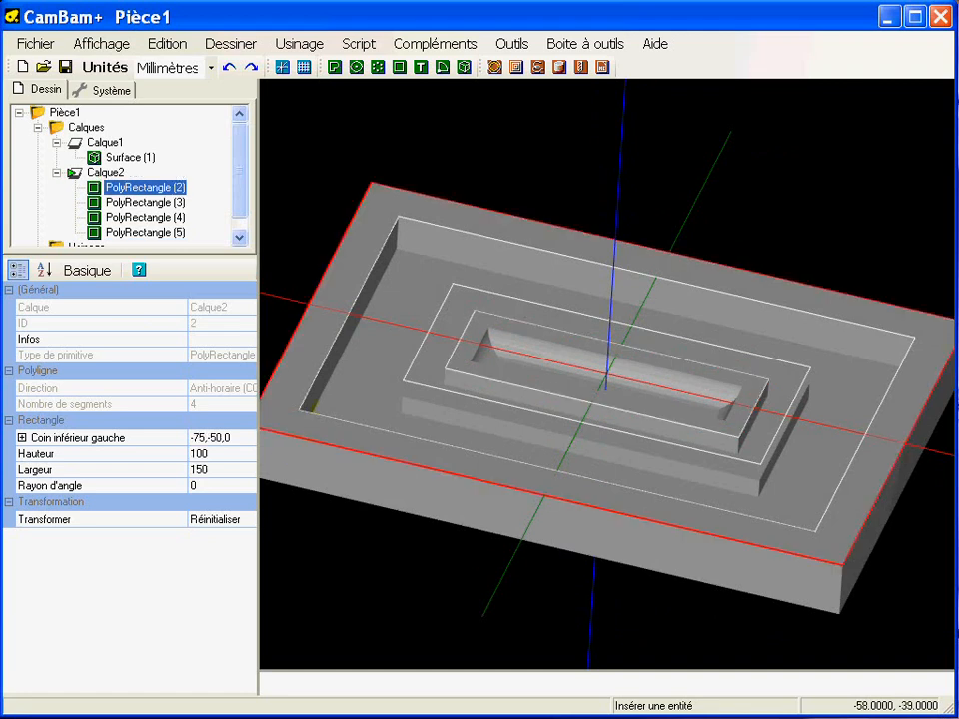
left_click(327, 414)
left_click(414, 382)
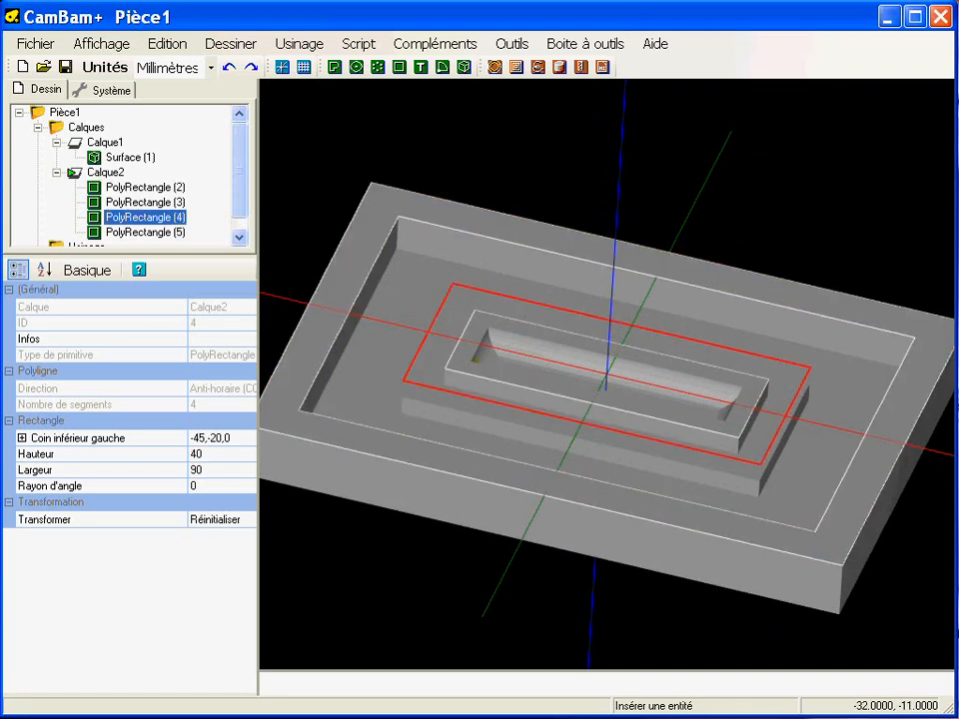
left_click(464, 372)
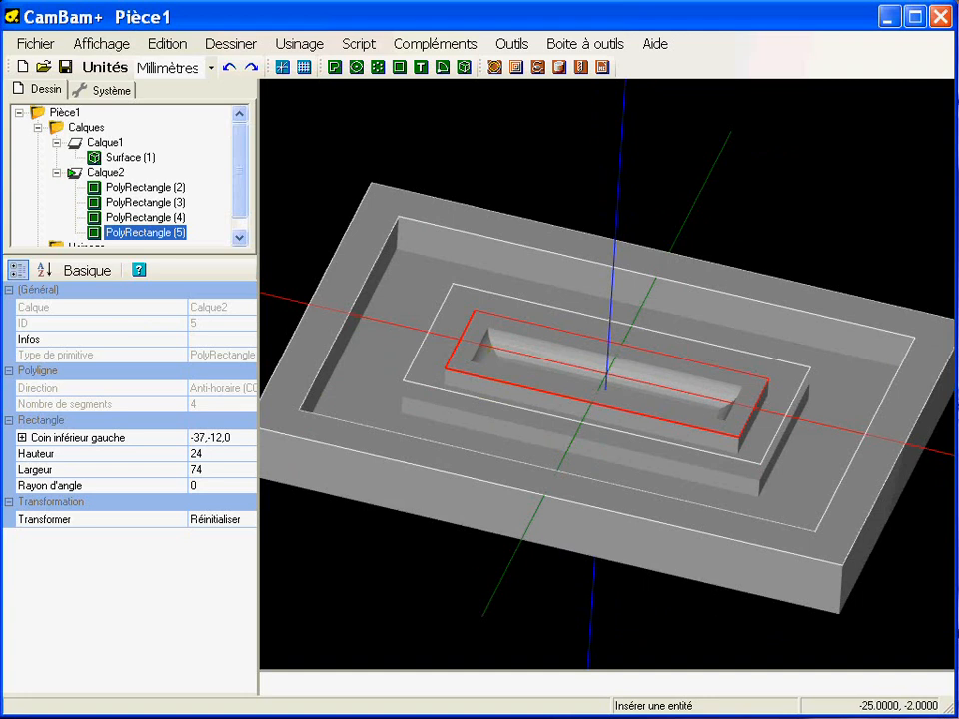
- Draw a 64 × 14 mm rectangle around the central recess, snapped to its corners
double_click(374, 264, "alt")
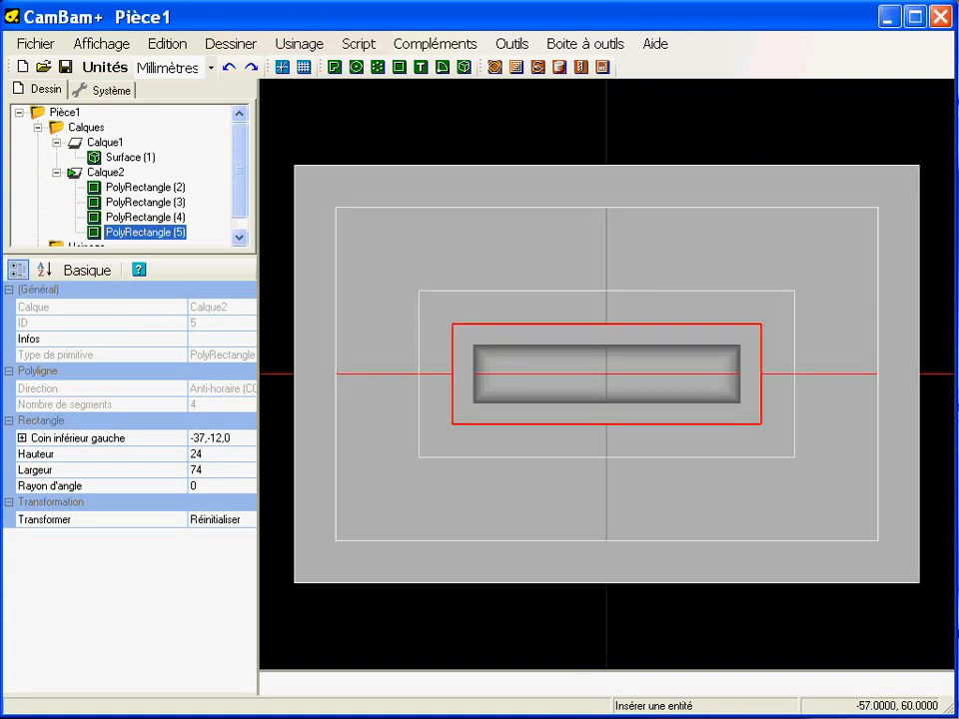
left_click(398, 67)
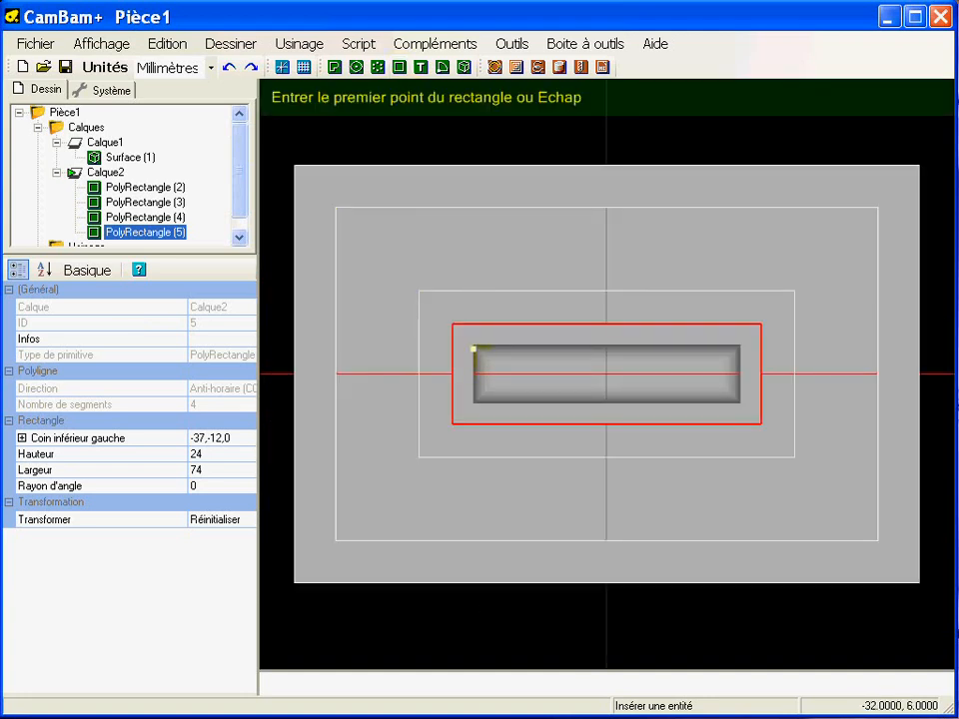
left_click(474, 344)
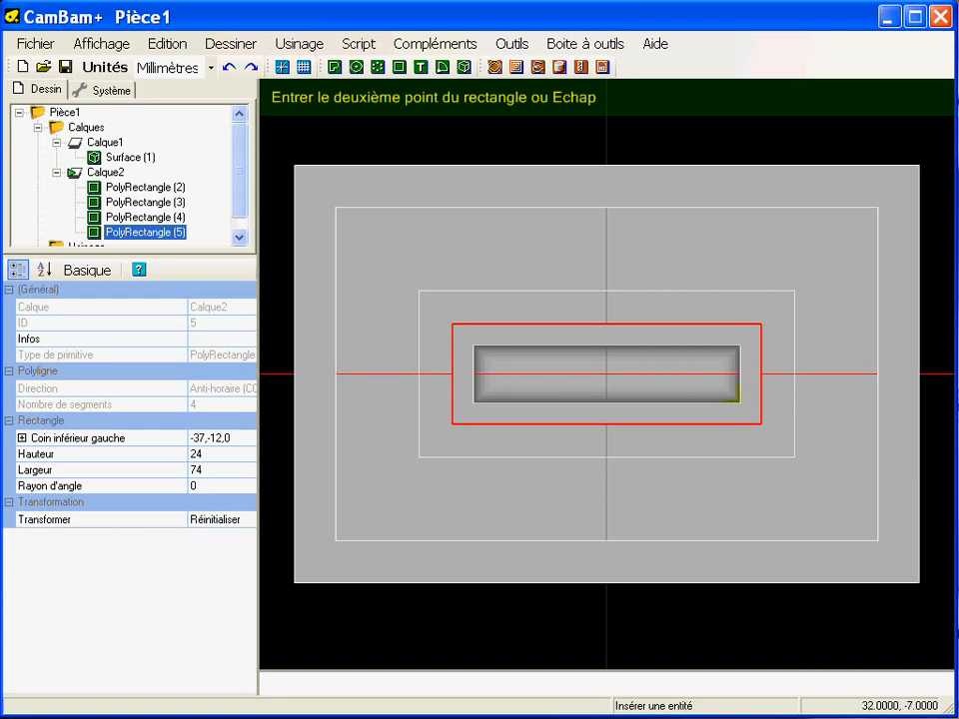
left_click(739, 401)
key("Escape")
left_click_drag(544, 475, 419, 340, "alt")
middle_click_drag(596, 408, 567, 454)
scroll(578, 389, "down", 2)
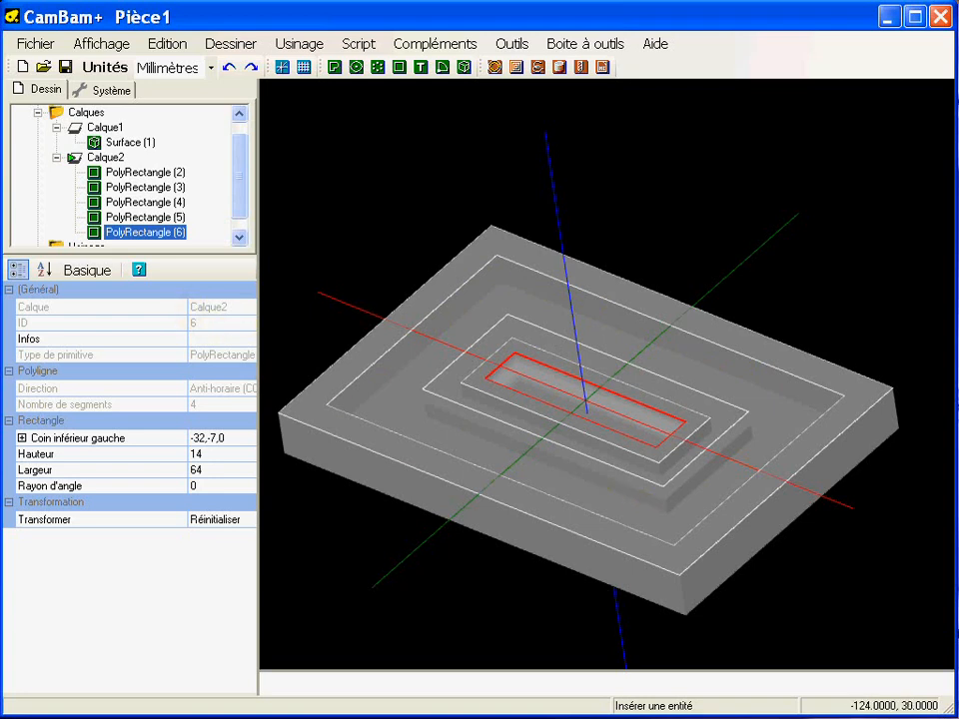
left_click_drag(239, 178, 236, 171)
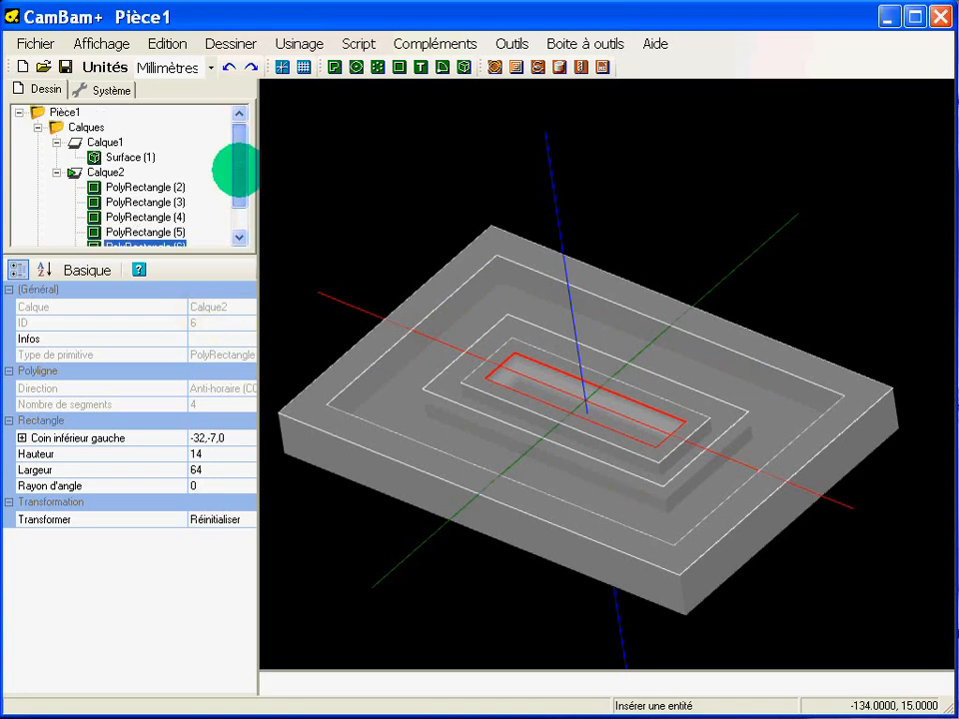
- Create a new machining style variant named "test" in the Standard-mm machining style library
left_click(108, 89)
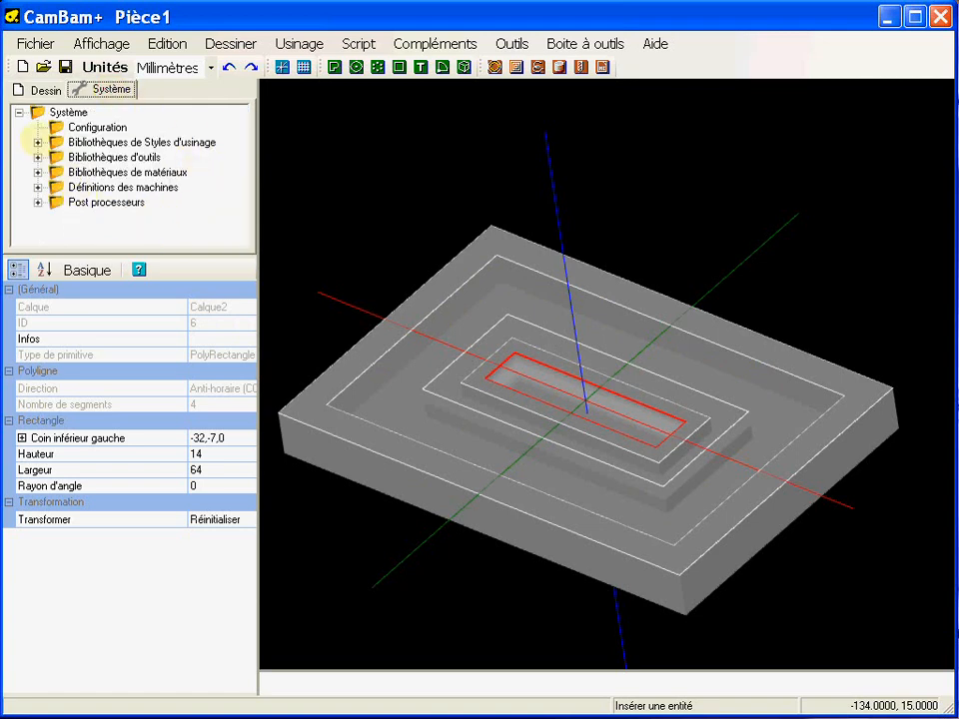
left_click(37, 142)
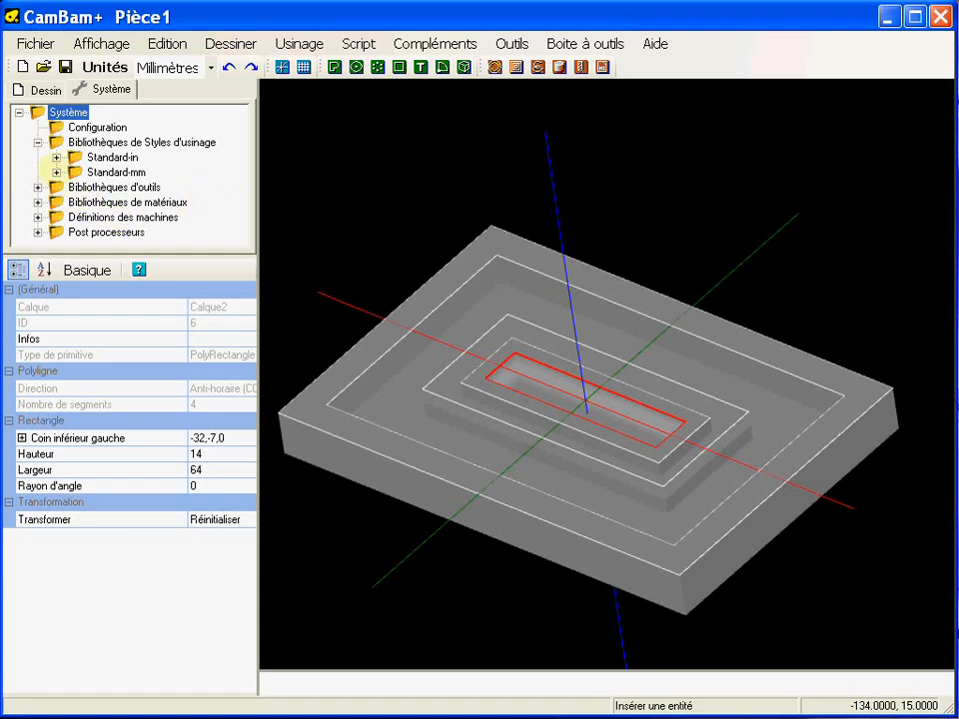
left_click(57, 172)
right_click(95, 125)
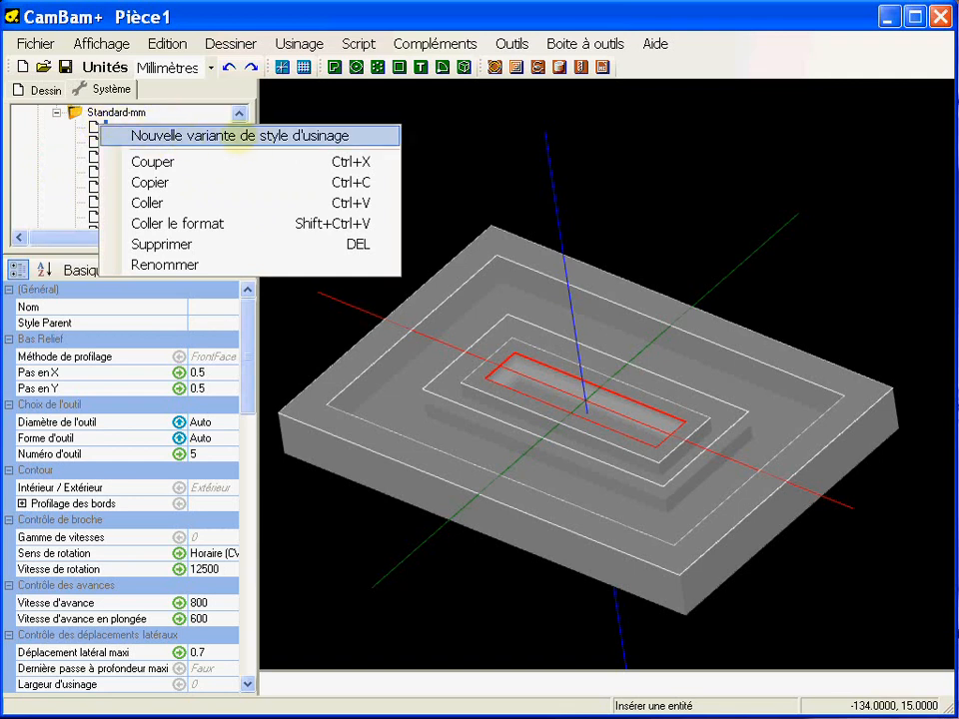
left_click(230, 136)
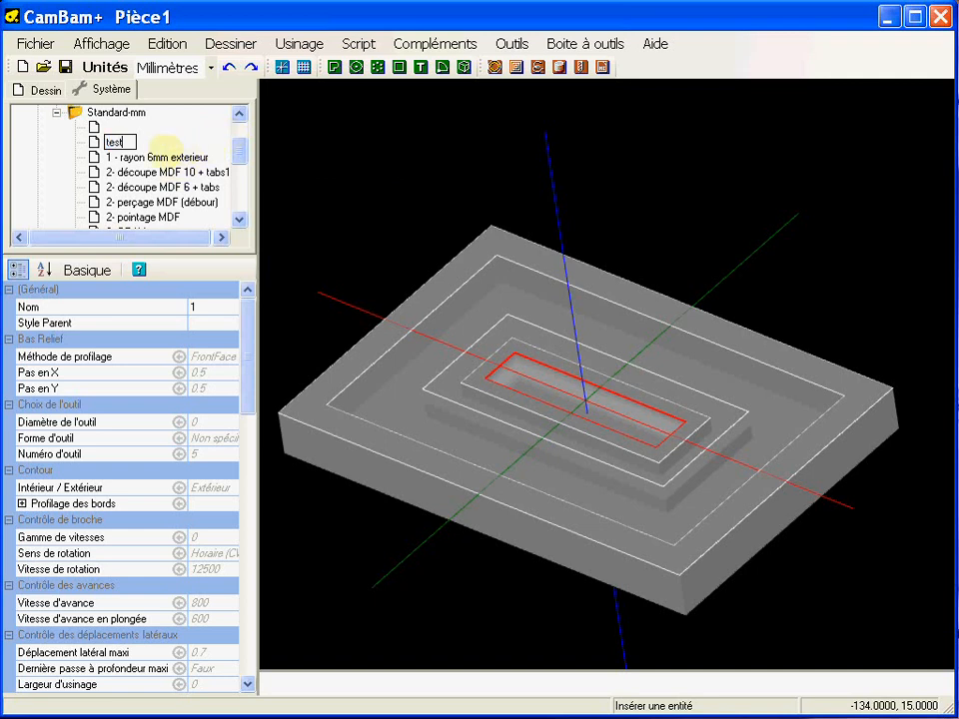
type("test")
key("Return")
- Enlarge the property area and compare the basic and advanced properties of the "test" style
left_click_drag(236, 141, 240, 185)
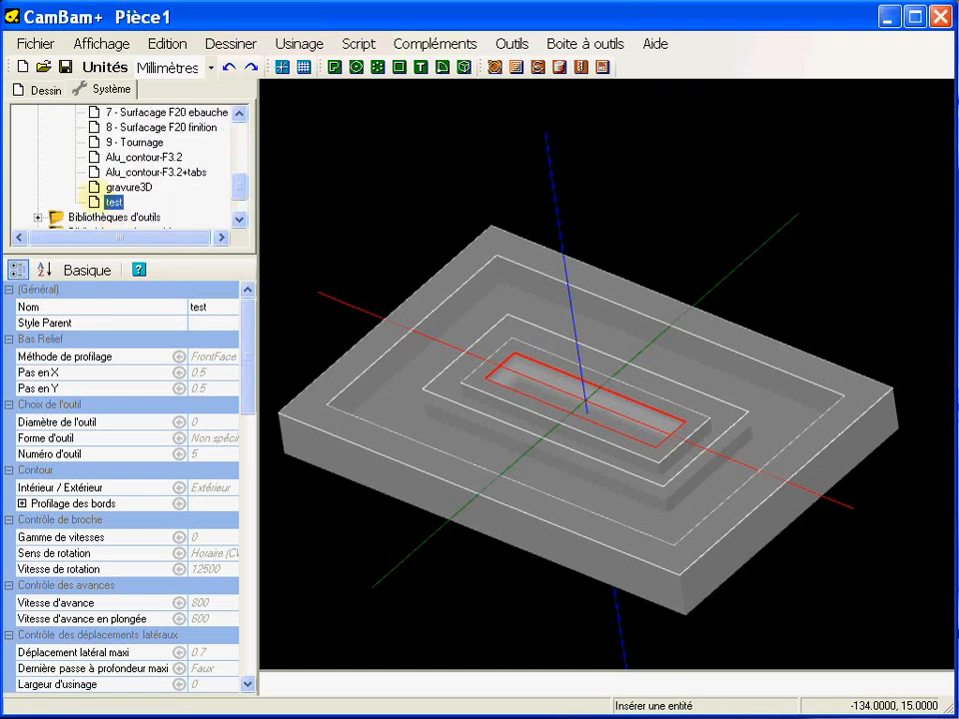
left_click_drag(113, 254, 100, 152)
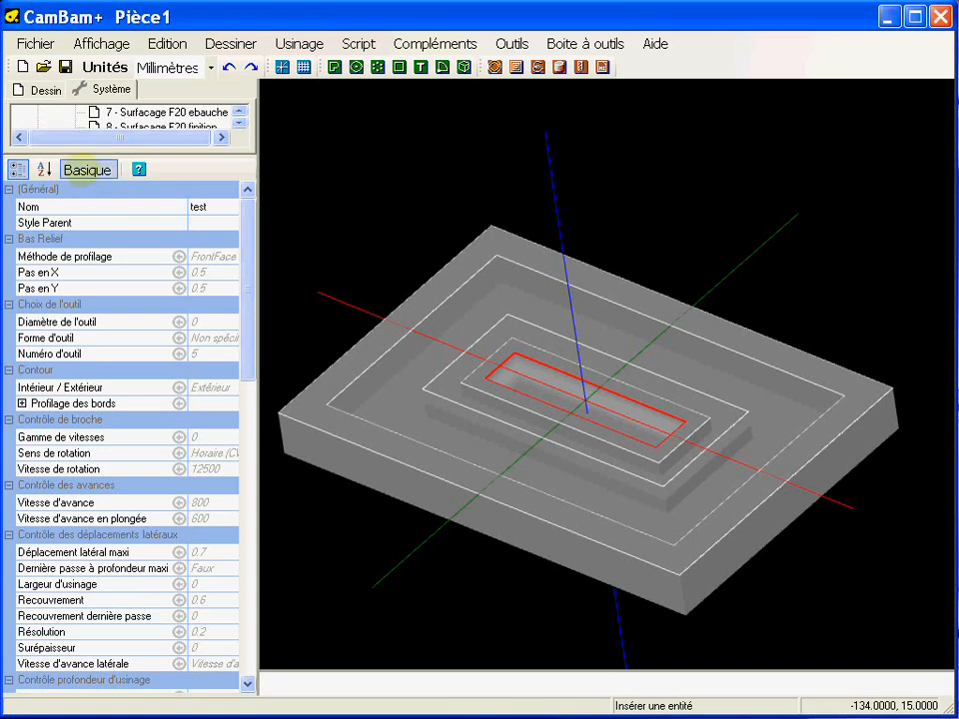
left_click(86, 170)
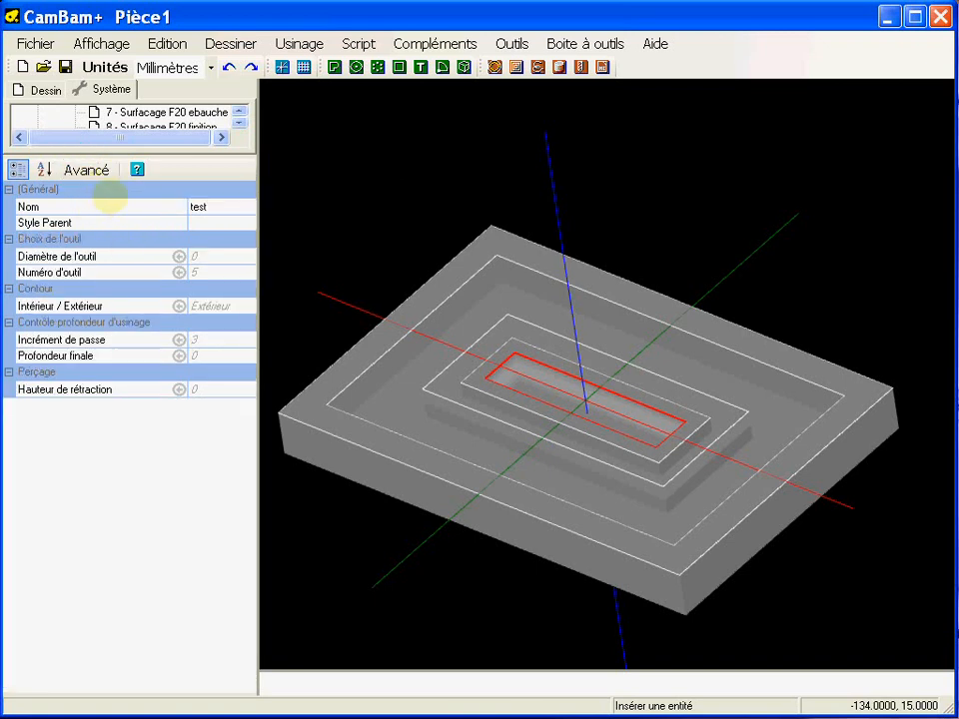
left_click(86, 170)
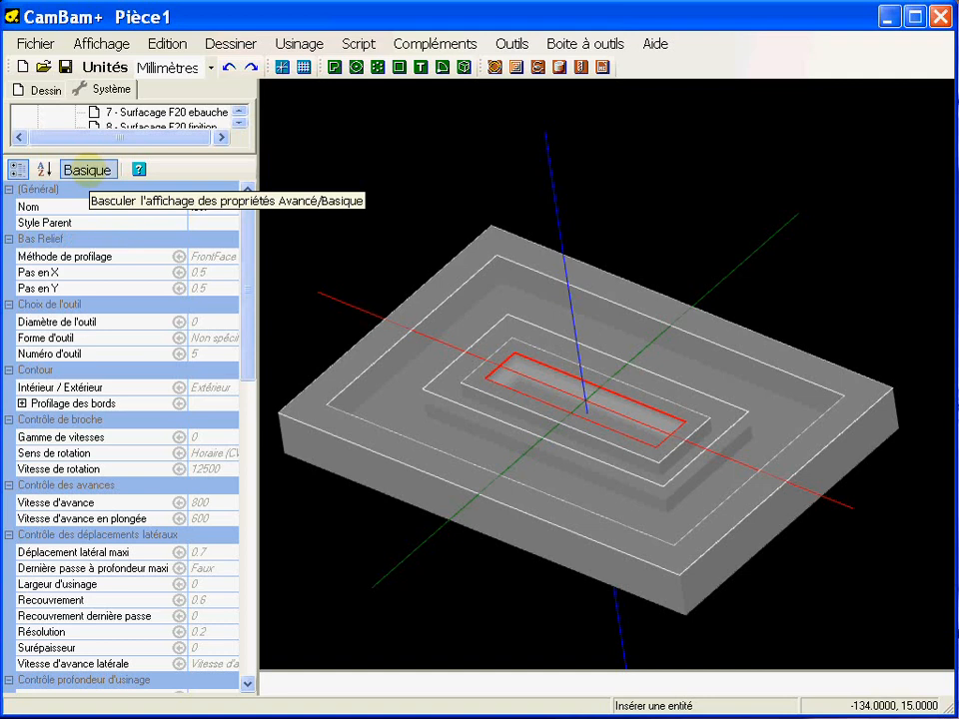
scroll(240, 225, "down", 1)
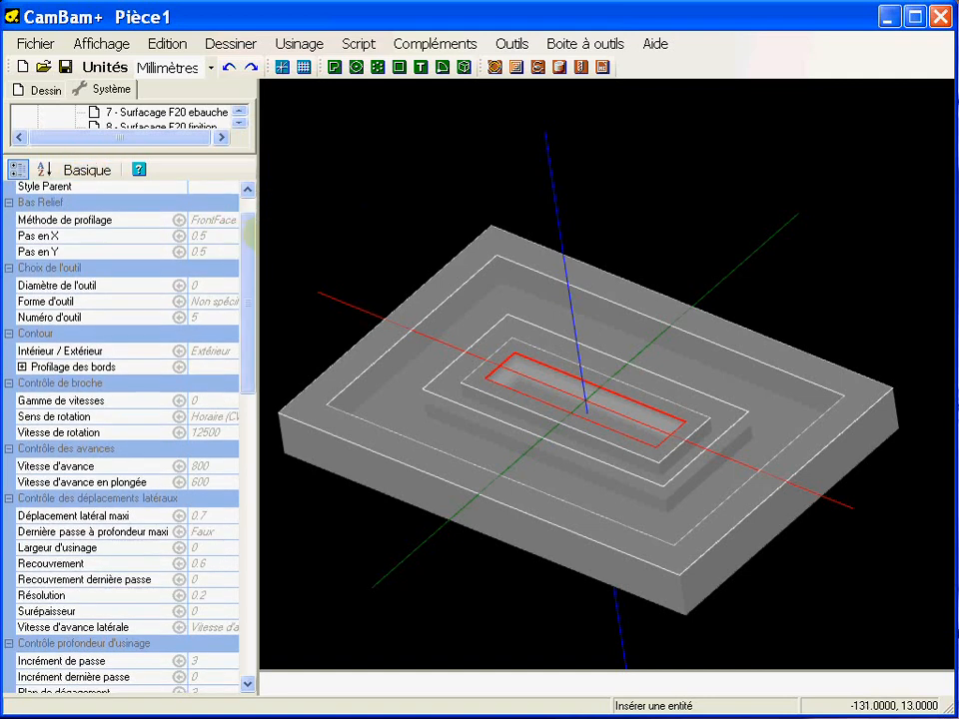
- Set the "test" style's tool diameter to 3 and its tool shape to Fraise cylindrique, widening the property area for room
left_click_drag(258, 235, 320, 219)
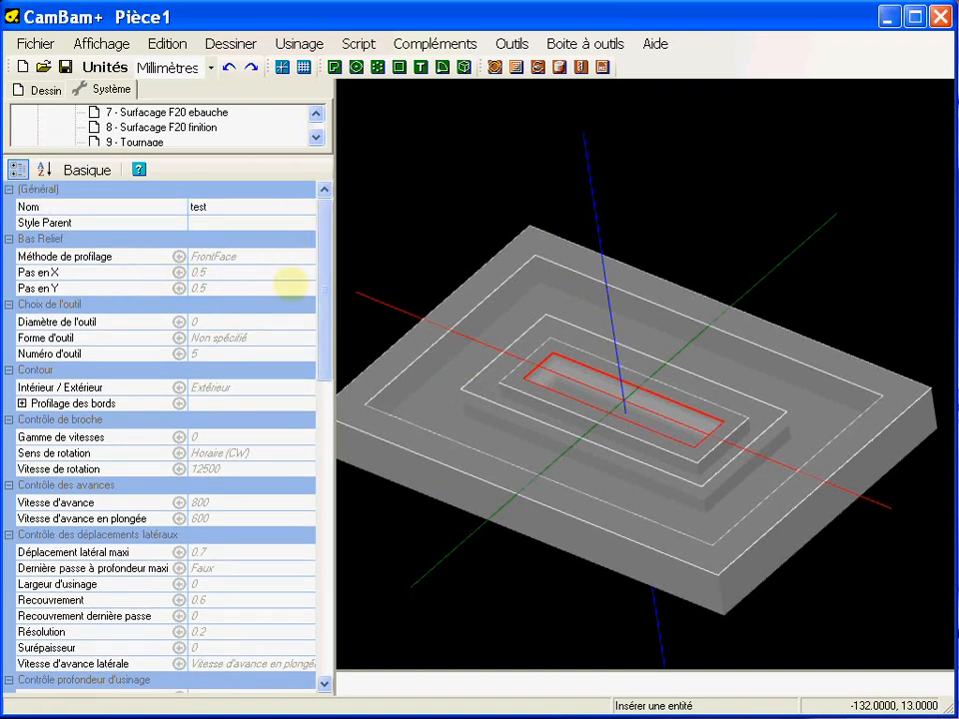
left_click_drag(318, 274, 317, 294)
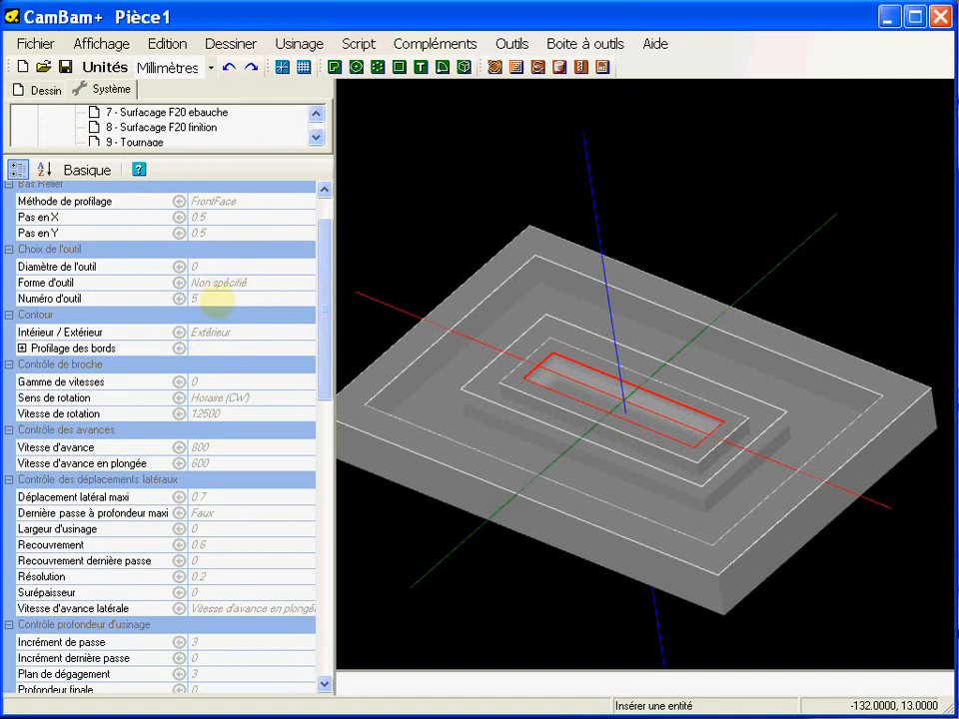
left_click(213, 266)
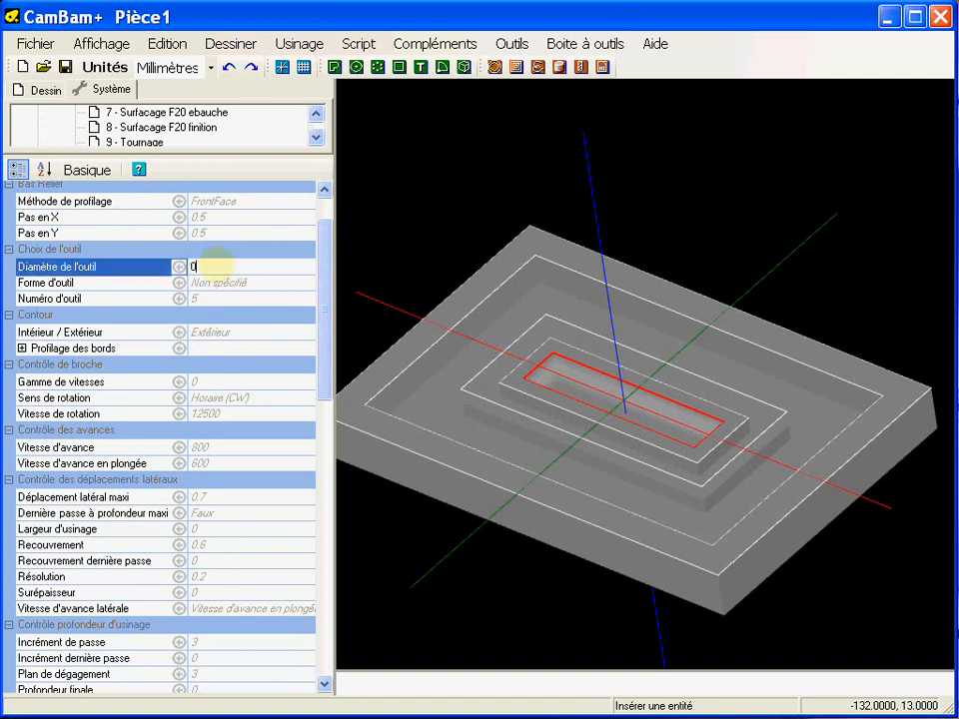
key("Return")
left_click(306, 283)
left_click(305, 282)
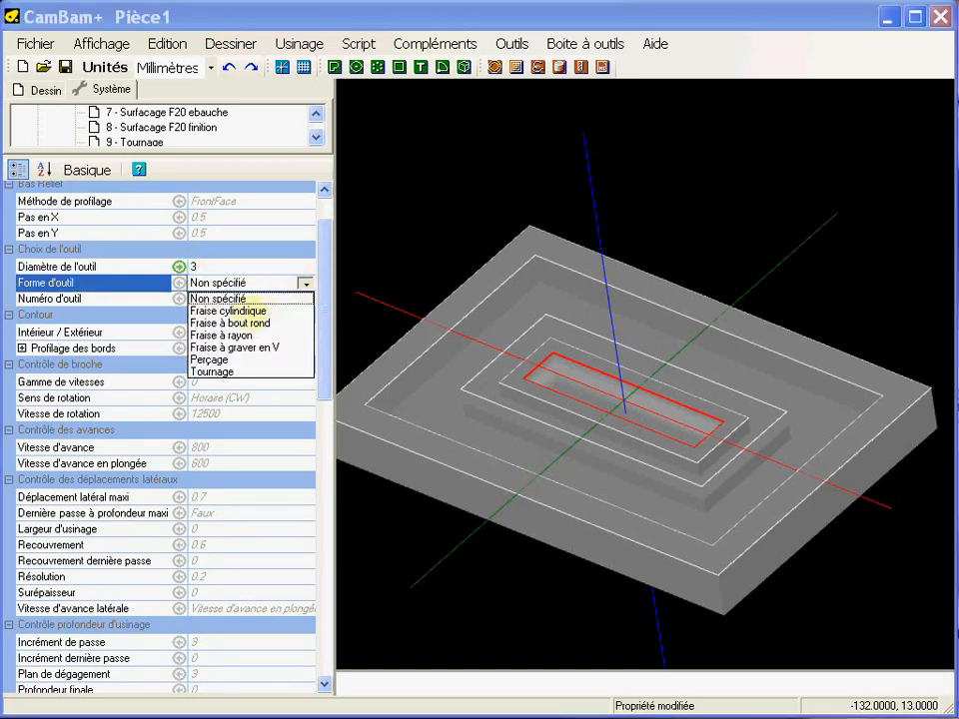
left_click(248, 311)
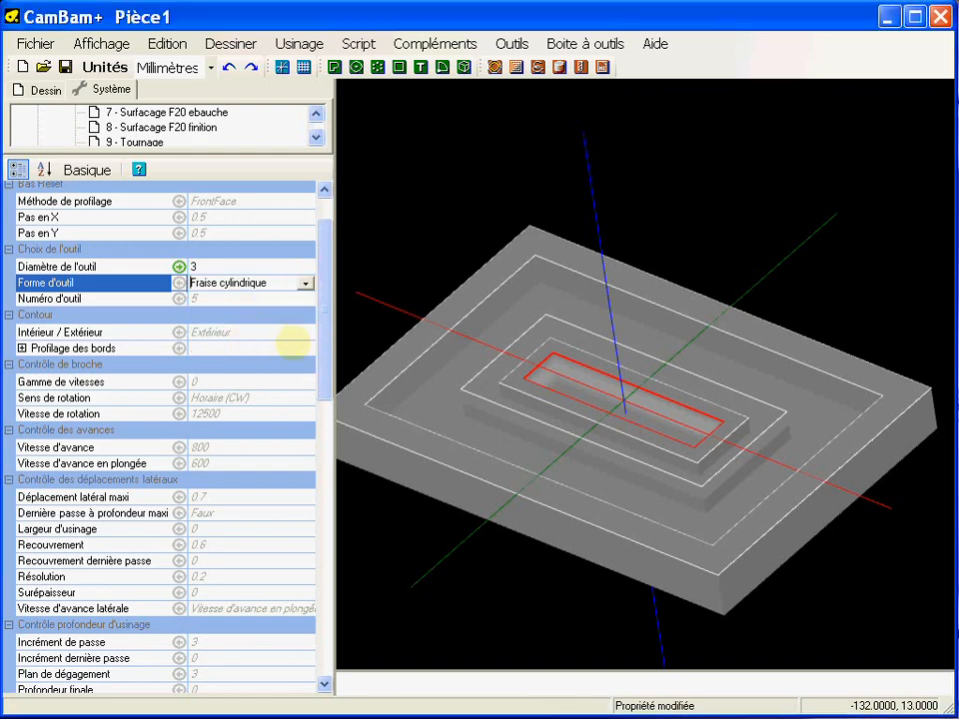
- Save the Standard-mm machining style library to its XML file
left_click_drag(322, 302, 256, 280)
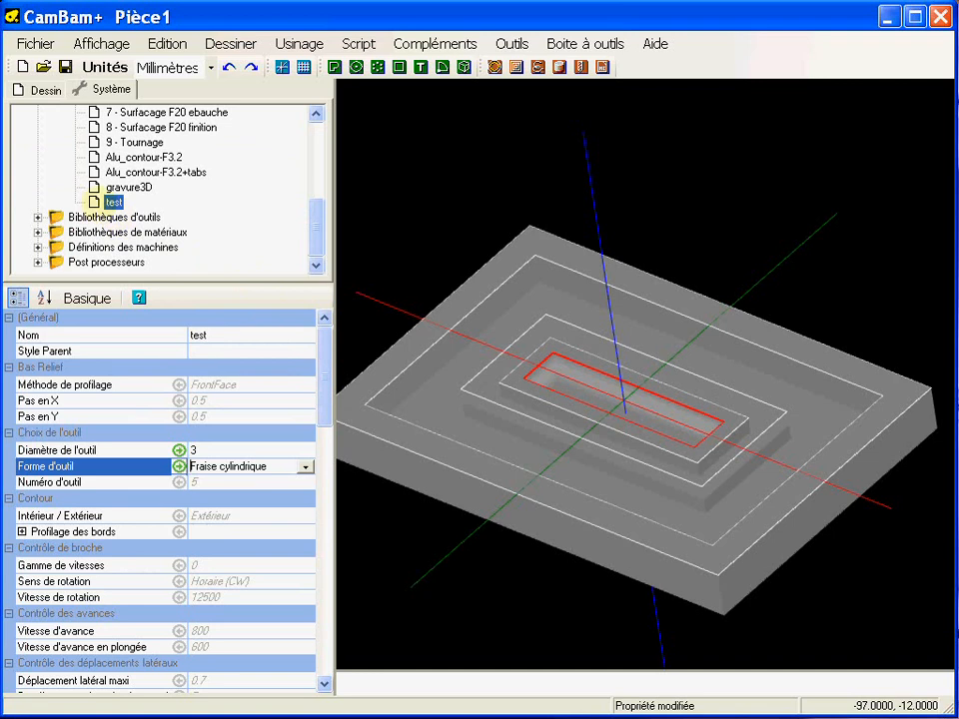
right_click(110, 202)
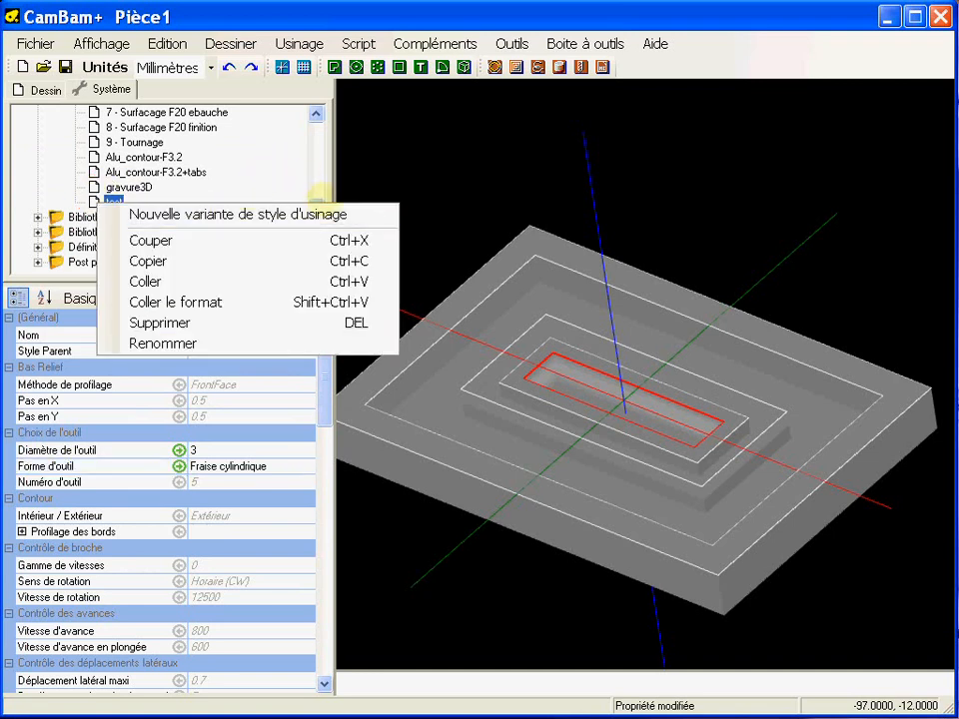
left_click(311, 199)
left_click_drag(313, 207, 307, 122)
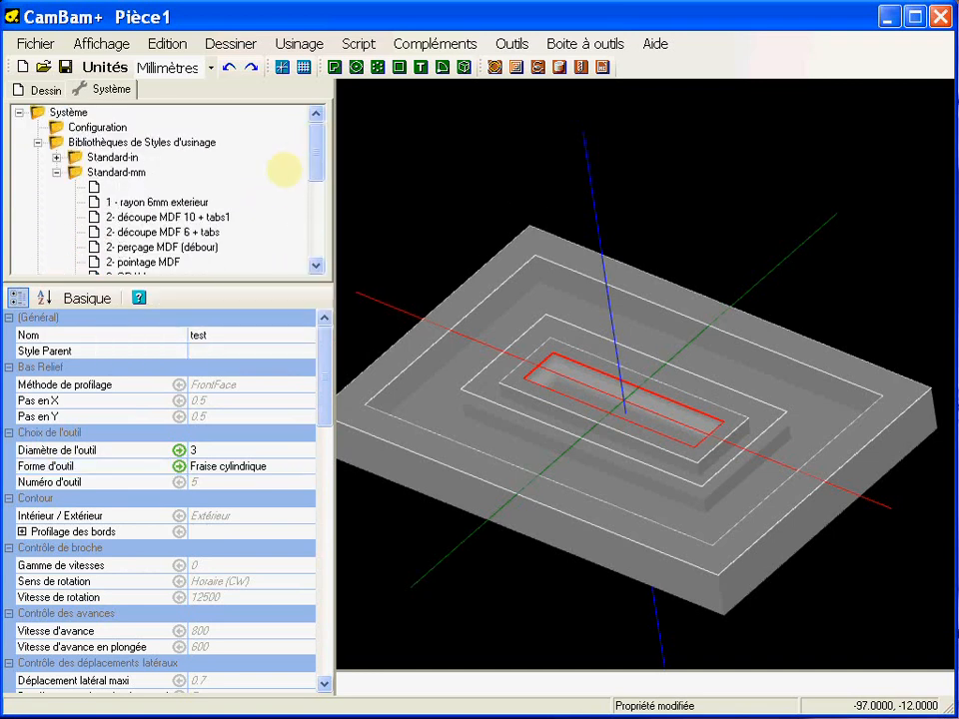
right_click(115, 173)
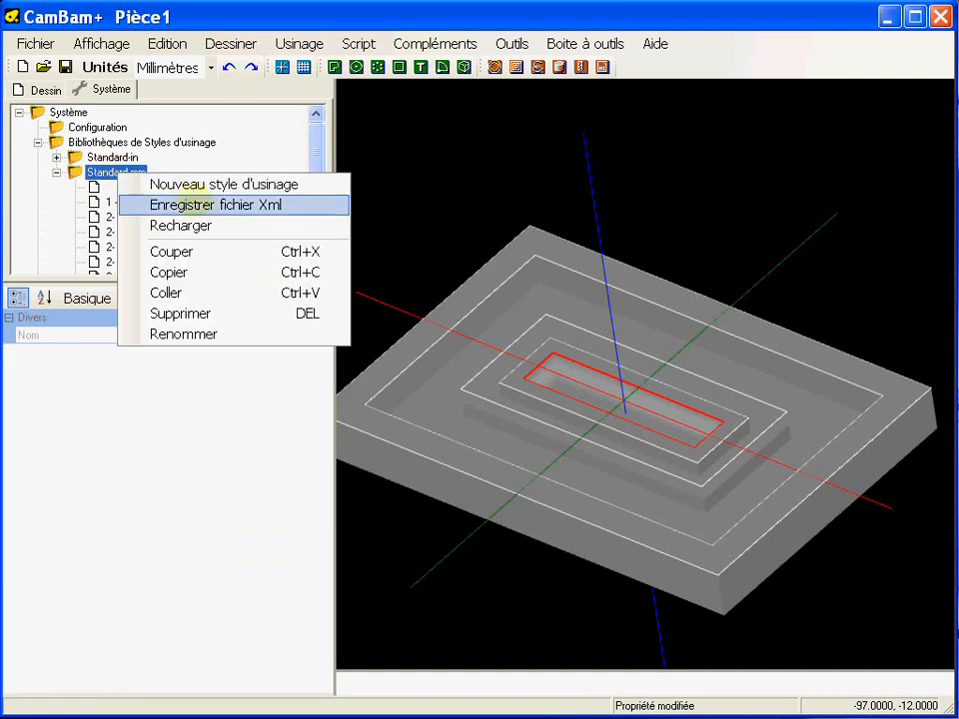
left_click(209, 204)
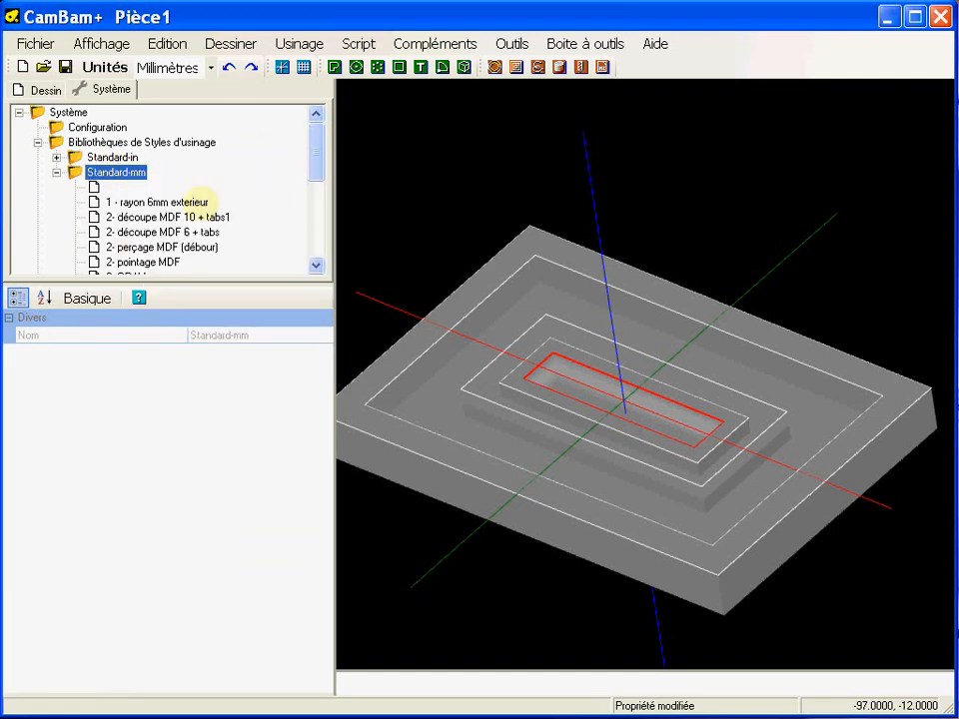
- Create a pocket operation from the second outermost rectangle and the next rectangle inside it
left_click(50, 89)
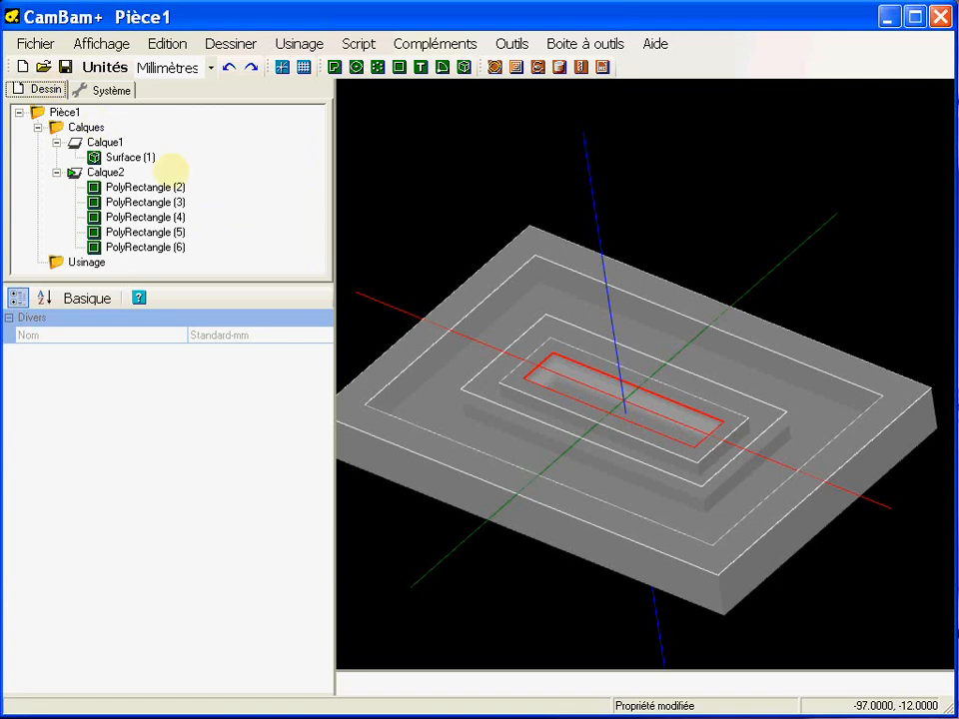
left_click(525, 273)
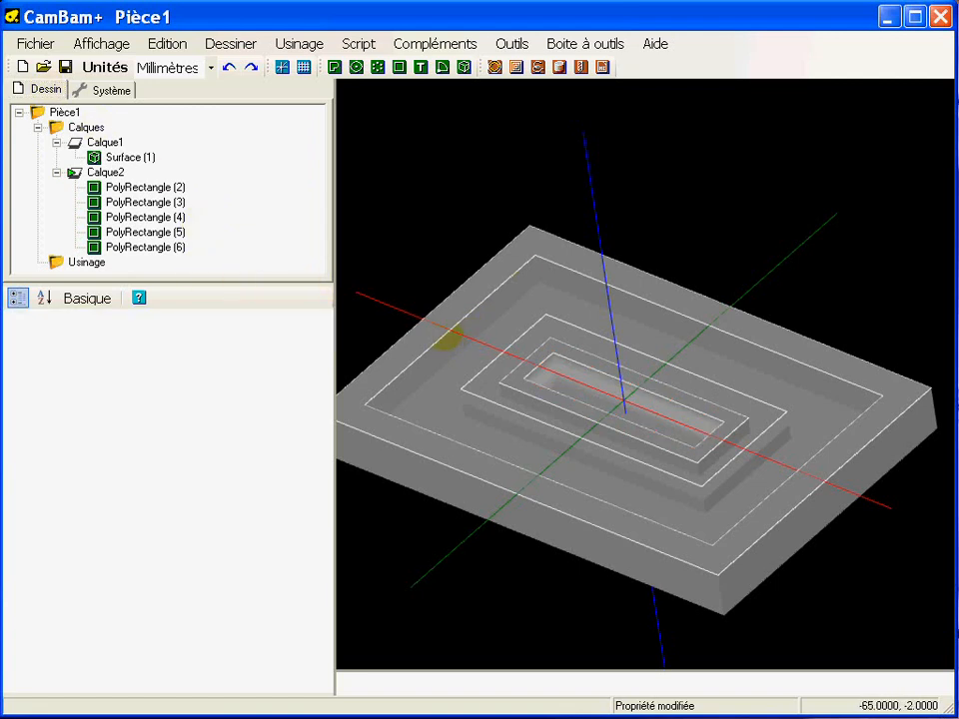
left_click(446, 338)
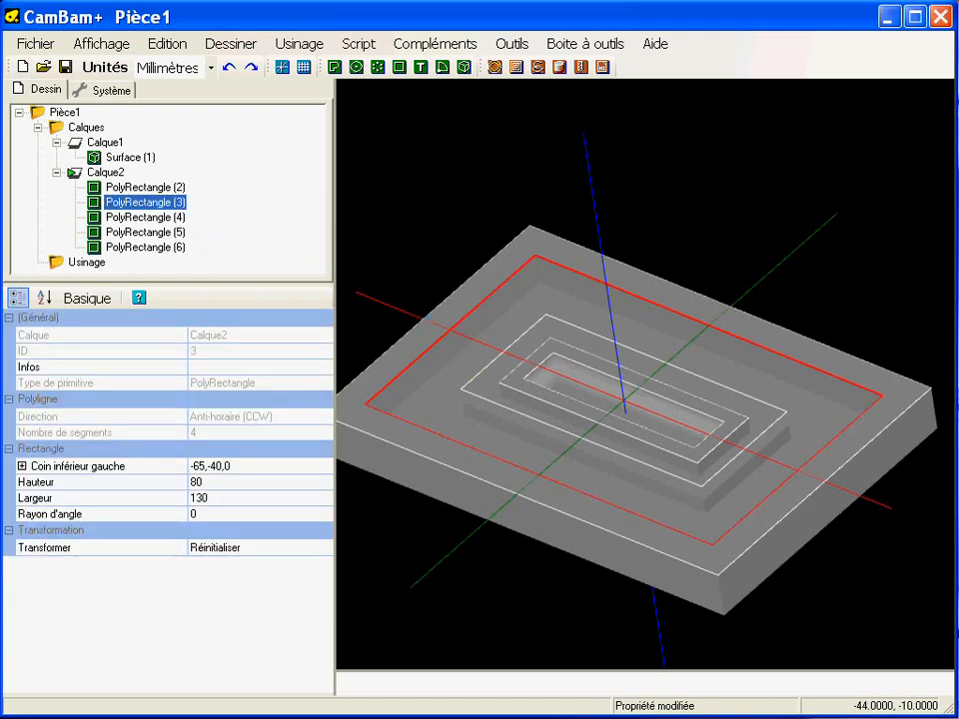
left_click(479, 374, "ctrl")
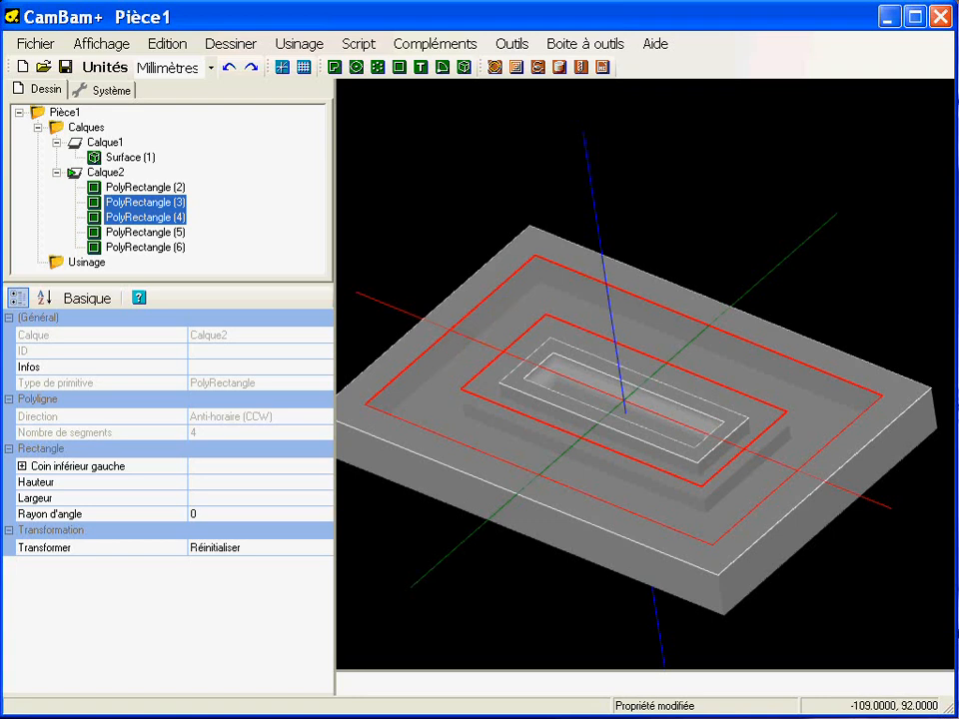
left_click(516, 67)
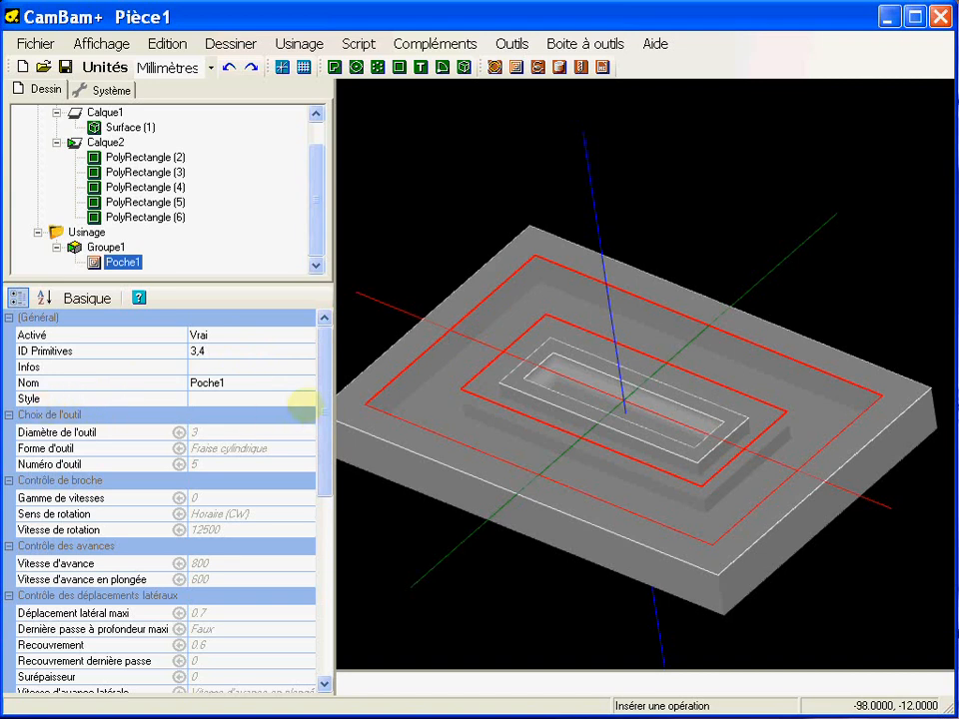
- Assign the "test" machining style to the pocket operation
left_click(300, 400)
left_click(305, 398)
scroll(309, 459, "down", 1)
left_click(205, 583)
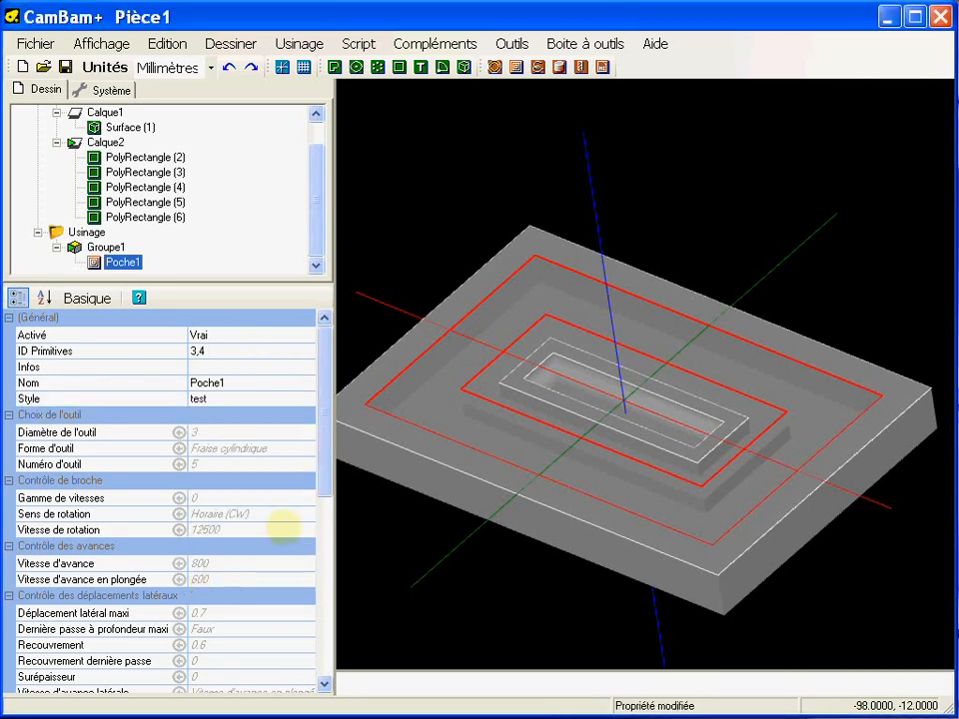
- Set the pocket's final depth (Profondeur finale) to -10 and generate its toolpath
left_click_drag(317, 436, 315, 588)
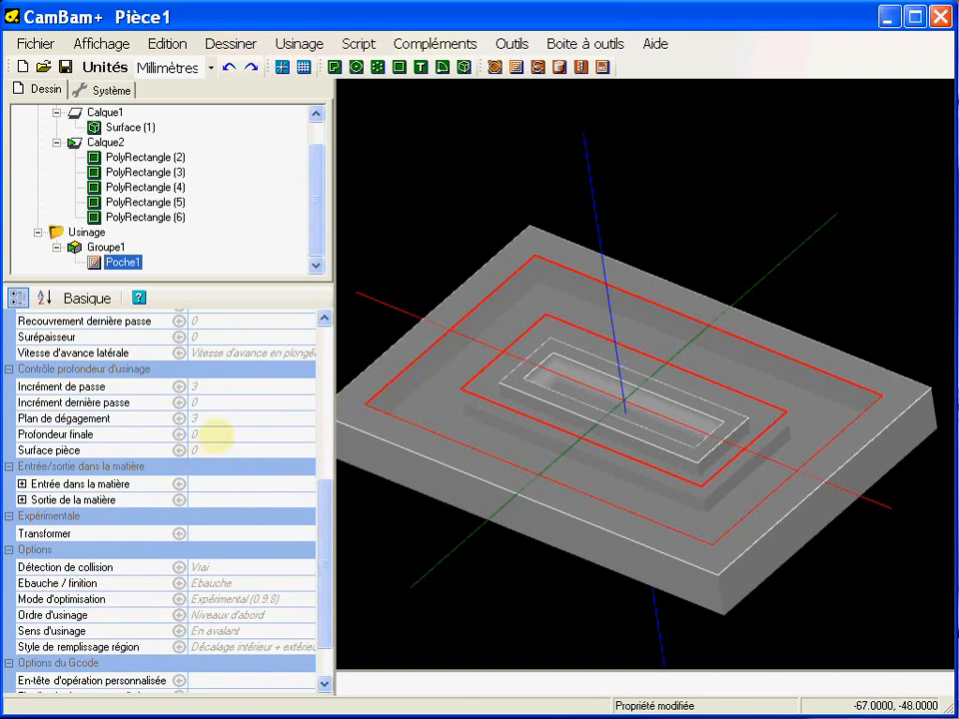
left_click(214, 435)
left_click(217, 435)
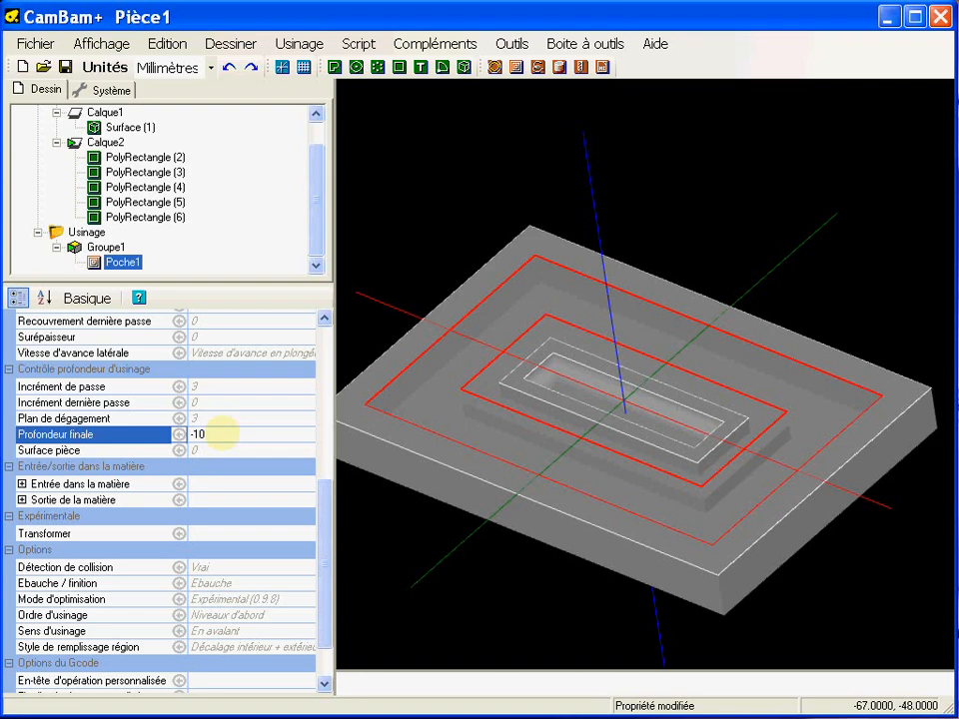
right_click(122, 262)
left_click(164, 269)
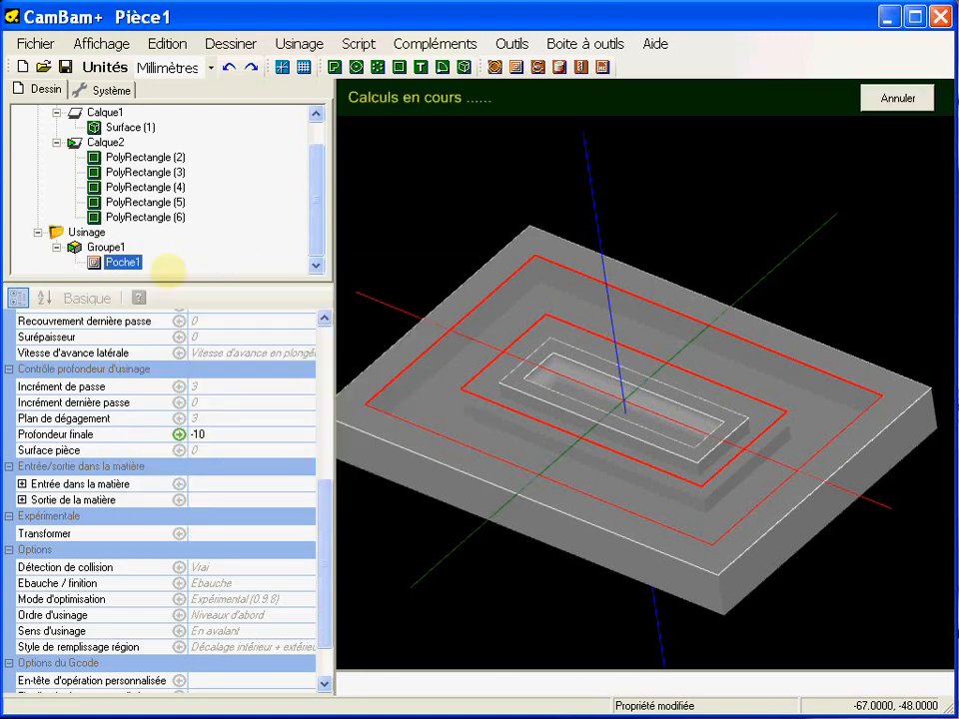
- Examine the pocket's toolpath on the part in 3D and from above
left_click_drag(477, 417, 505, 406, "alt")
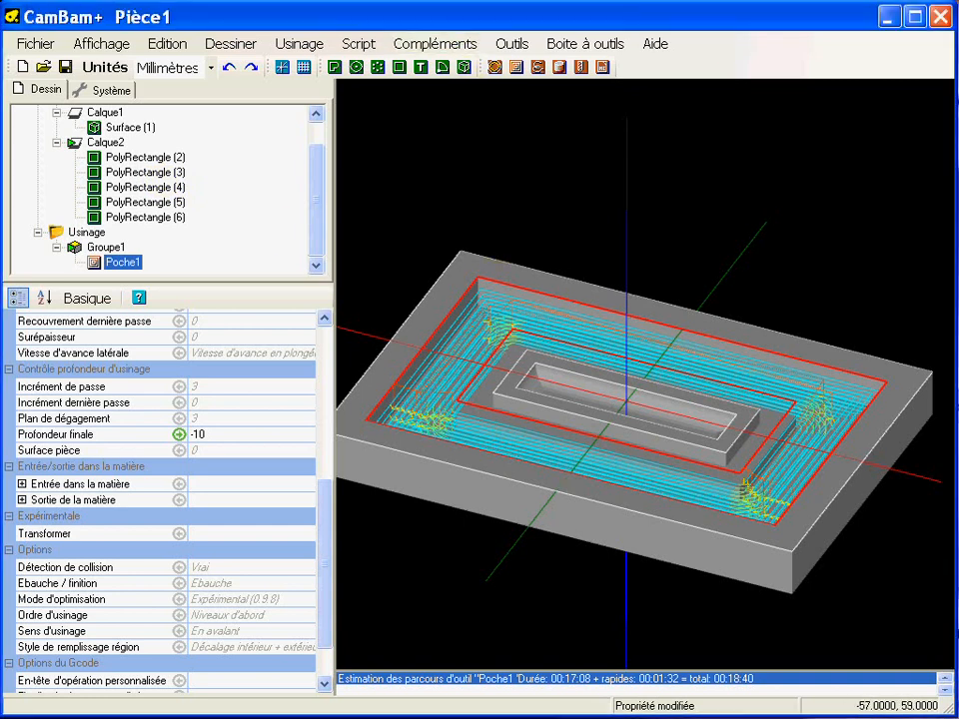
scroll(510, 332, "down", 2)
middle_click_drag(514, 345, 538, 316)
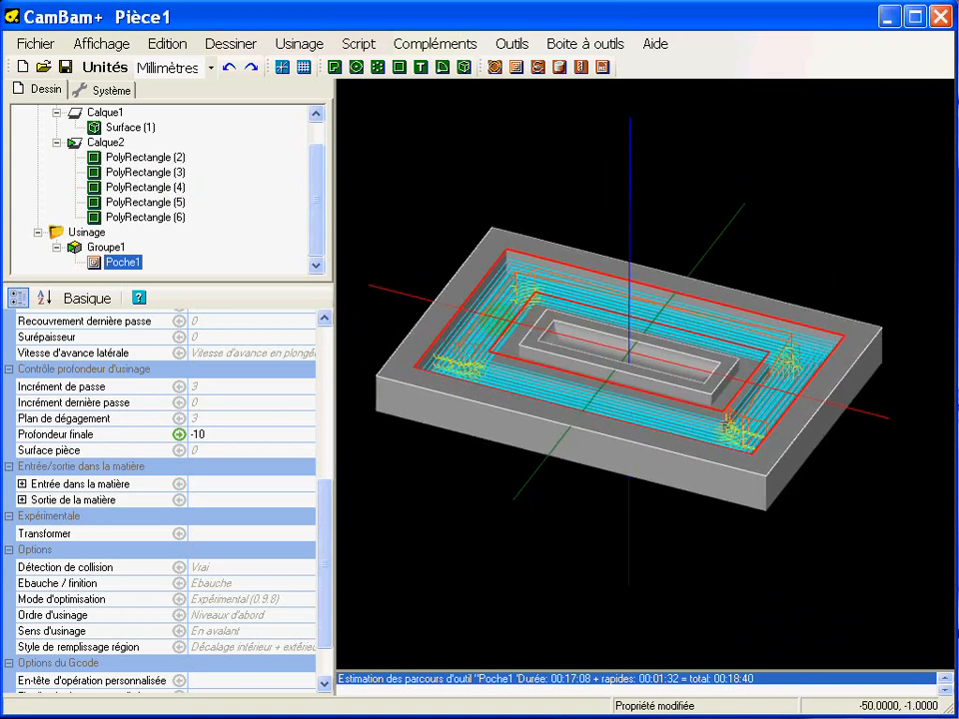
double_click(434, 260, "alt")
middle_click_drag(517, 324, 522, 248)
scroll(508, 295, "down", 2)
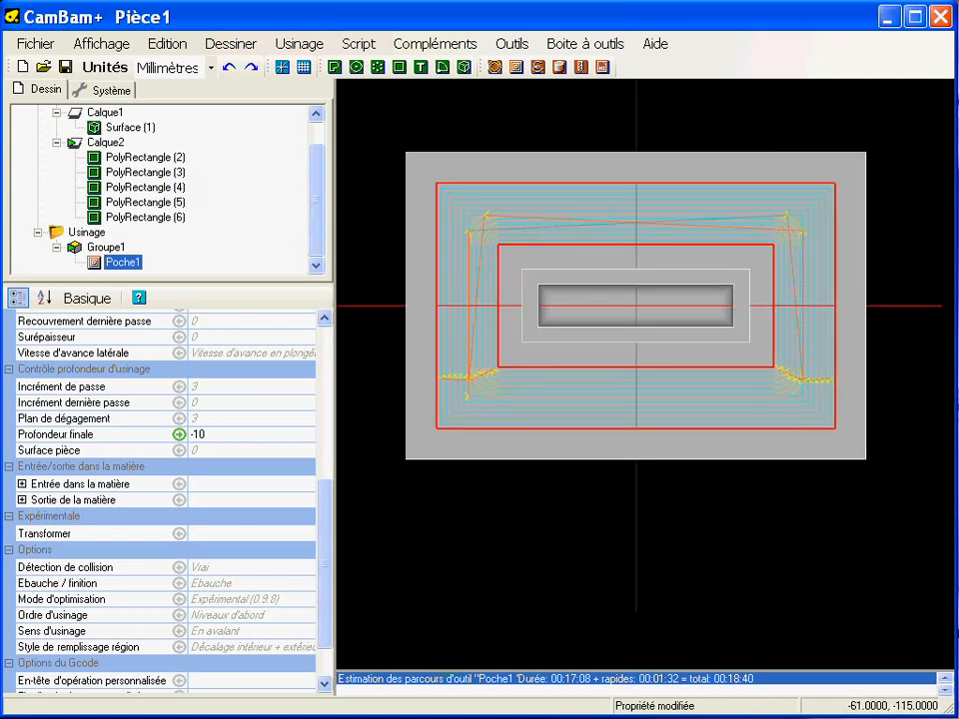
- Enlarge the message area and display the size and position of the outermost rectangle
left_click_drag(452, 670, 441, 577)
left_click(405, 487)
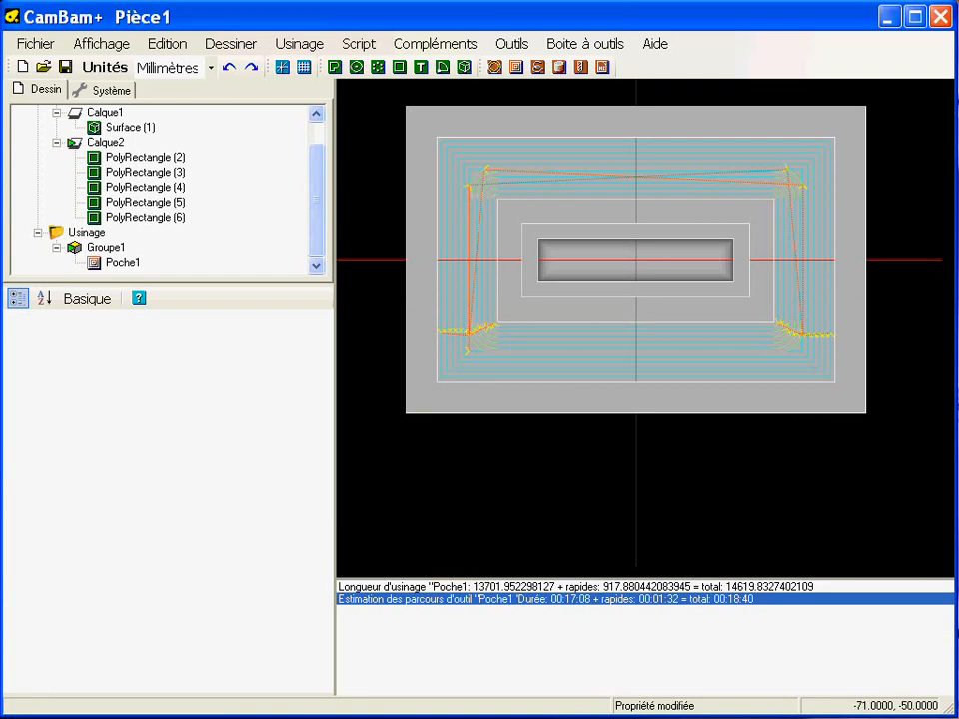
left_click(419, 411)
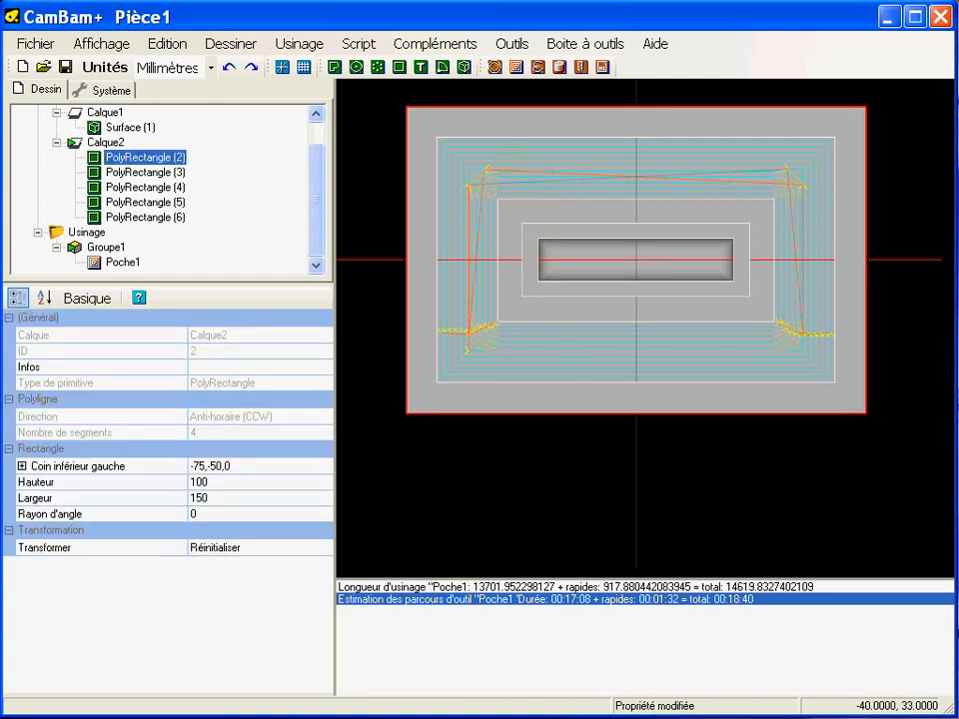
left_click(511, 44)
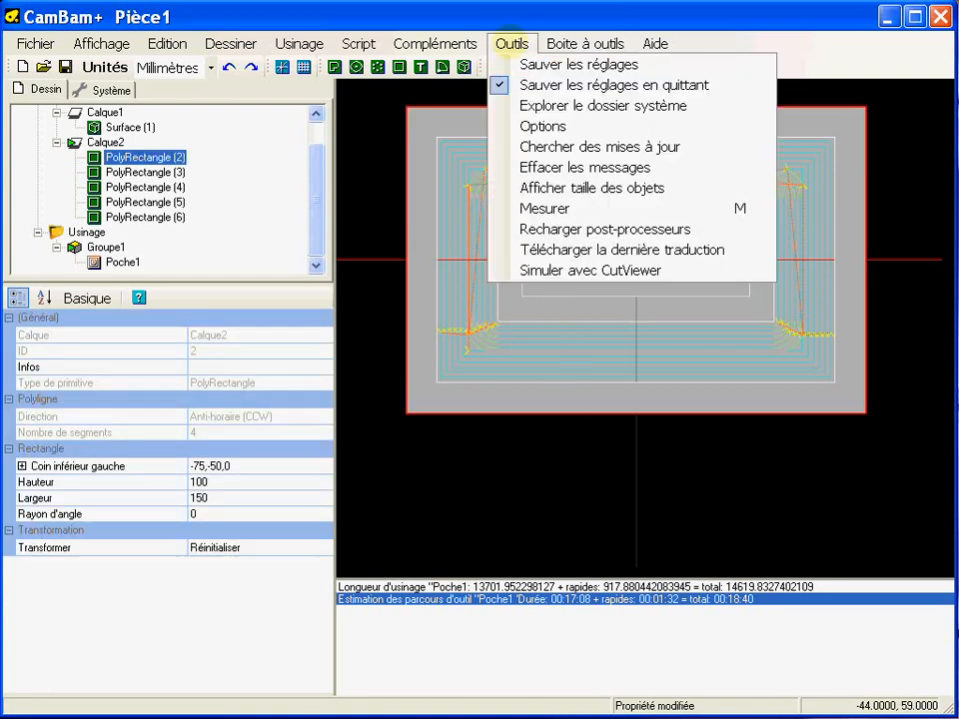
left_click(589, 188)
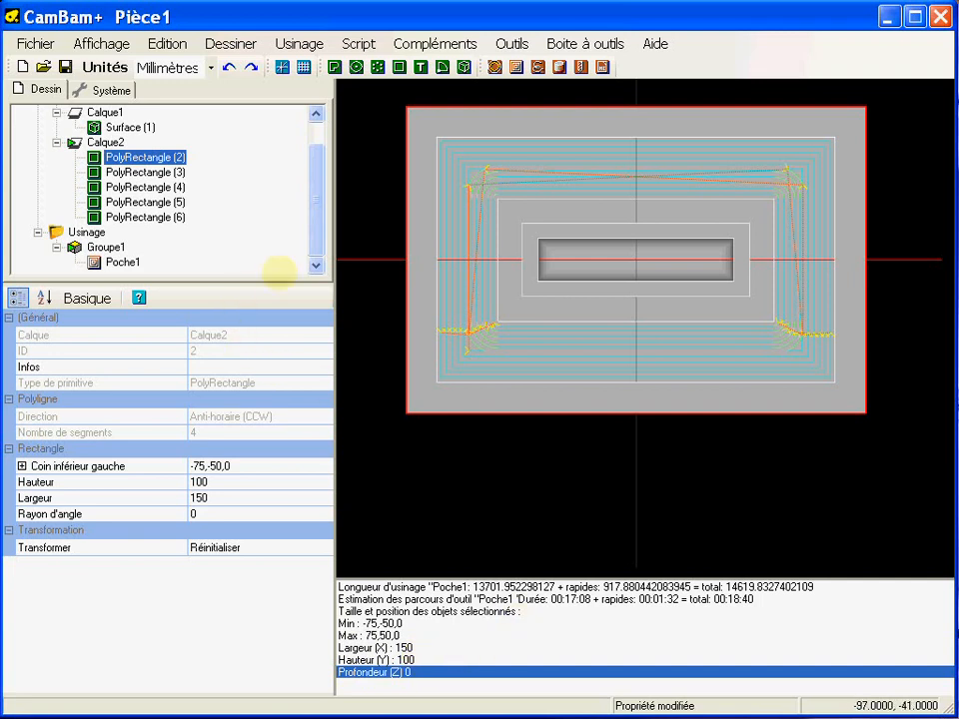
- Set the dimensions of the machining stock (Brut) to 150,100,15
left_click(86, 232)
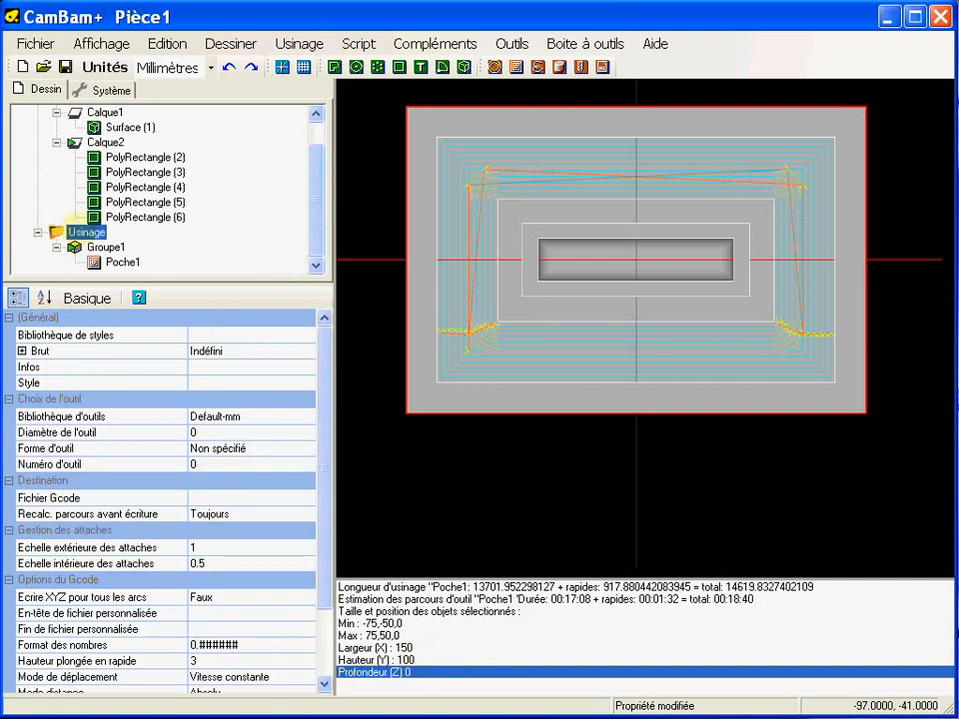
left_click(22, 350)
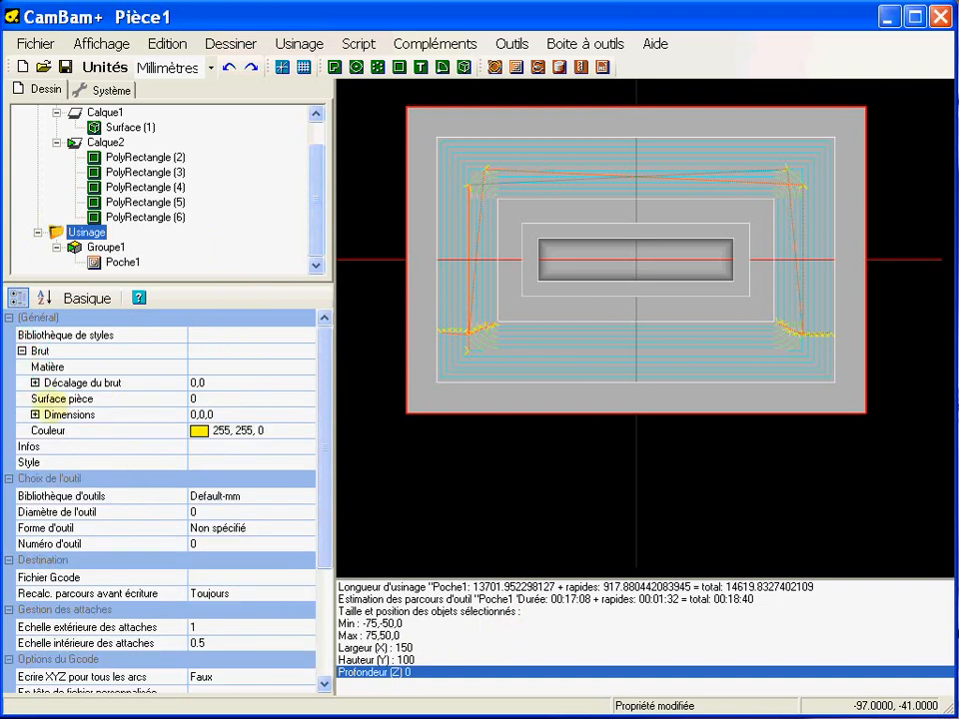
left_click(206, 414)
type("1")
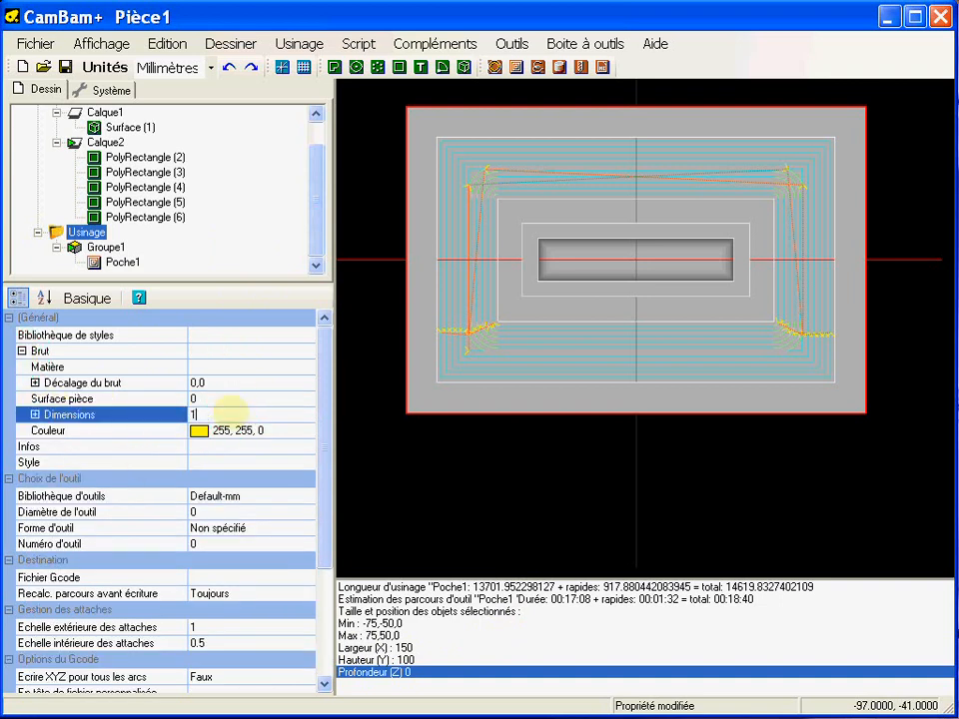
type("50,100,15")
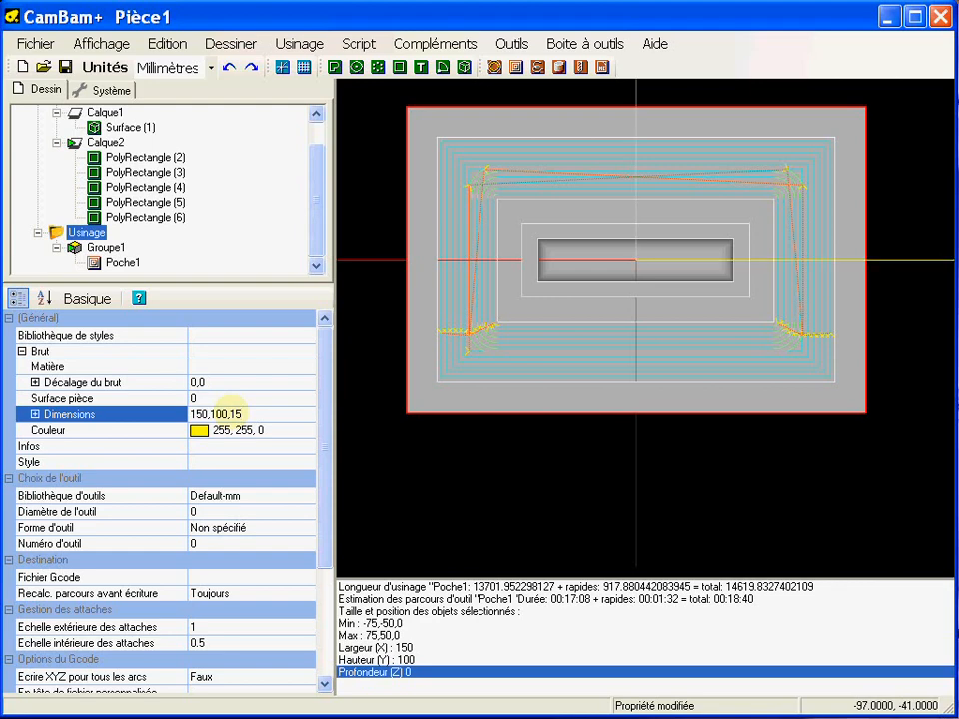
- Set the stock offset (Décalage du brut) to -75,-50 so the stock aligns with the part, and shrink the message area again
left_click_drag(577, 469, 530, 356, "alt")
middle_click_drag(785, 325, 684, 322)
middle_click_drag(631, 357, 686, 333)
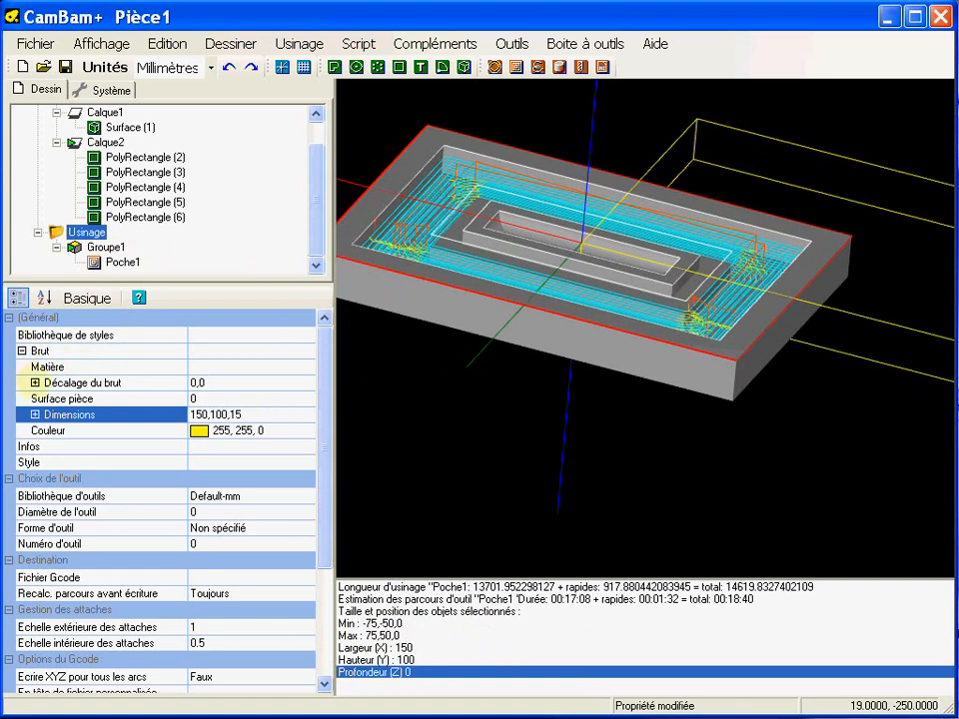
left_click(35, 382)
left_click(37, 381)
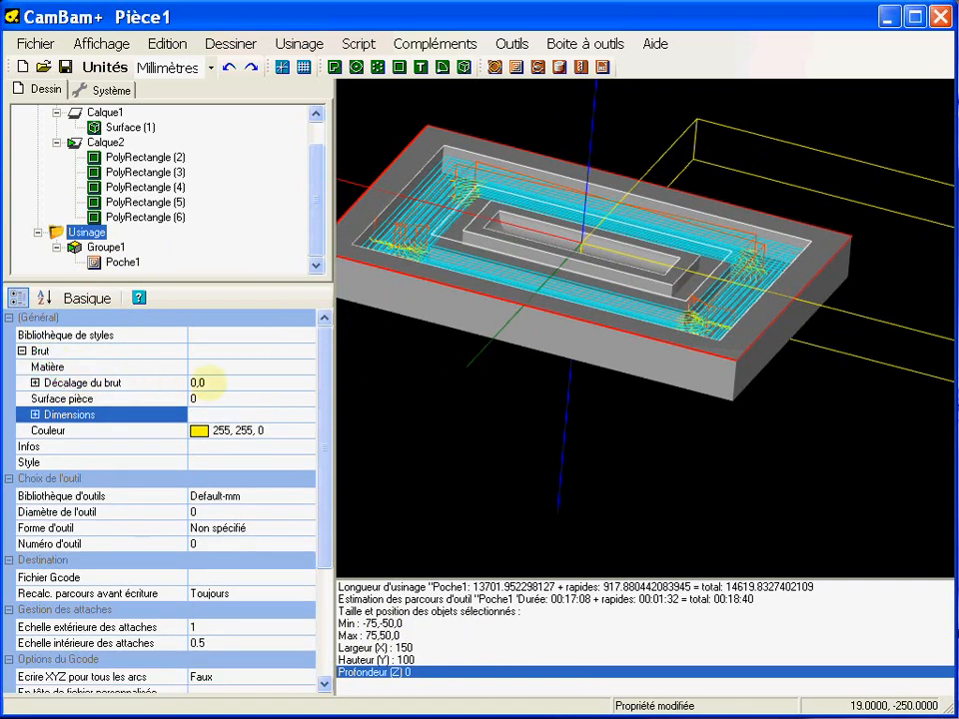
left_click(213, 381)
key("BackSpace")
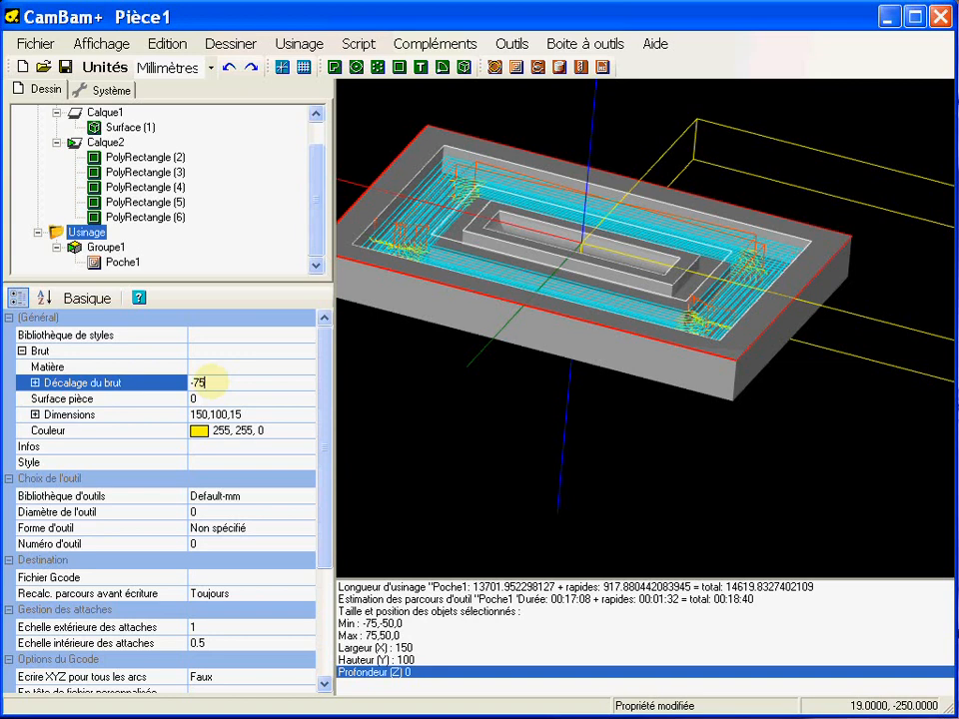
key("Return")
middle_click_drag(503, 318, 548, 391)
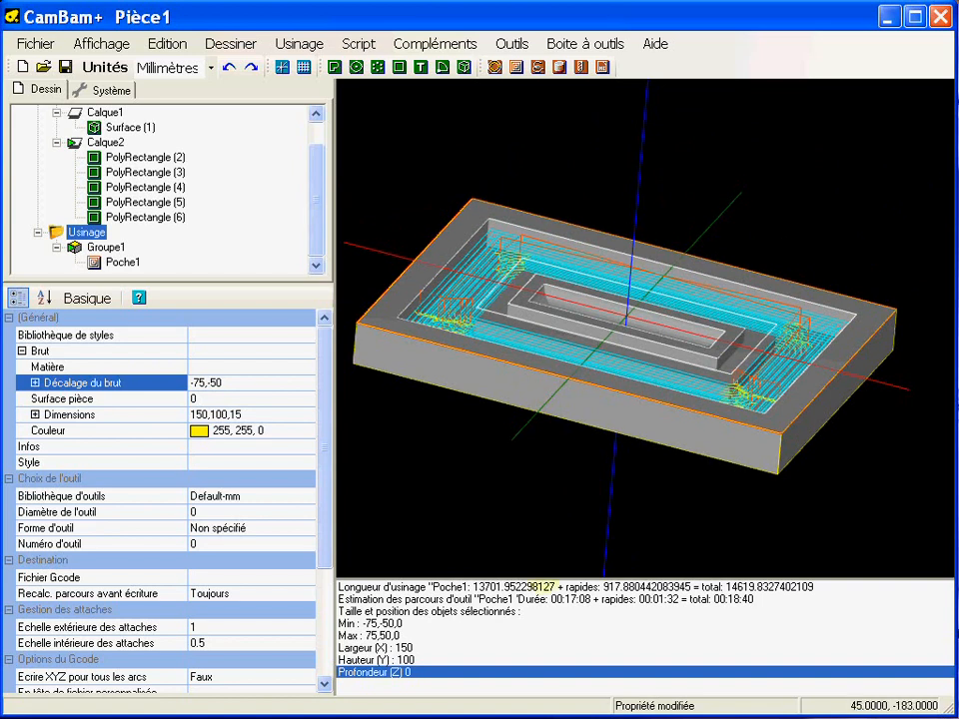
left_click_drag(539, 579, 540, 663)
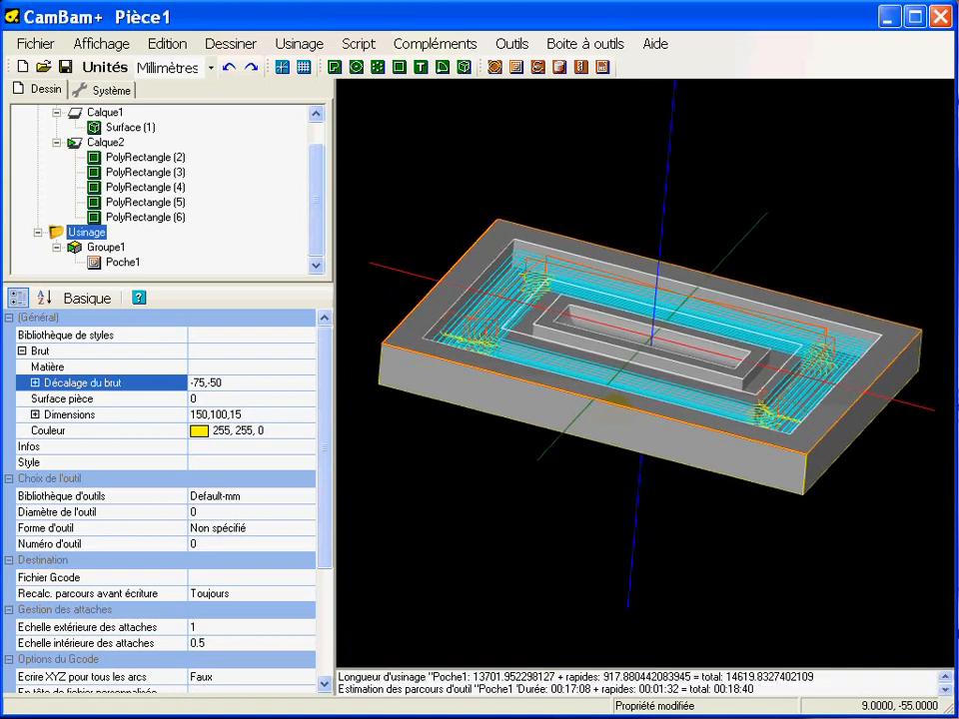
middle_click_drag(613, 394, 603, 405)
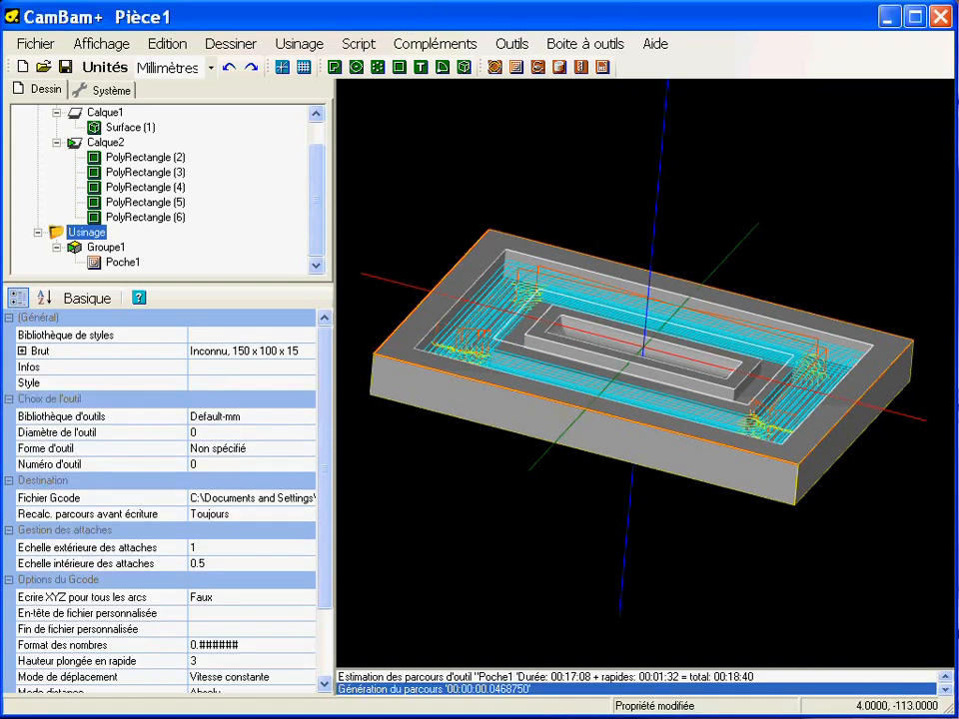
left_click(597, 377)
mouse_move(612, 375)
middle_mouse_down()
mouse_move(568, 413)
mouse_move(618, 372)
middle_mouse_up()
mouse_move(608, 370)
left_mouse_down("alt")
mouse_move(583, 386)
mouse_move(603, 376)
left_mouse_up("alt")
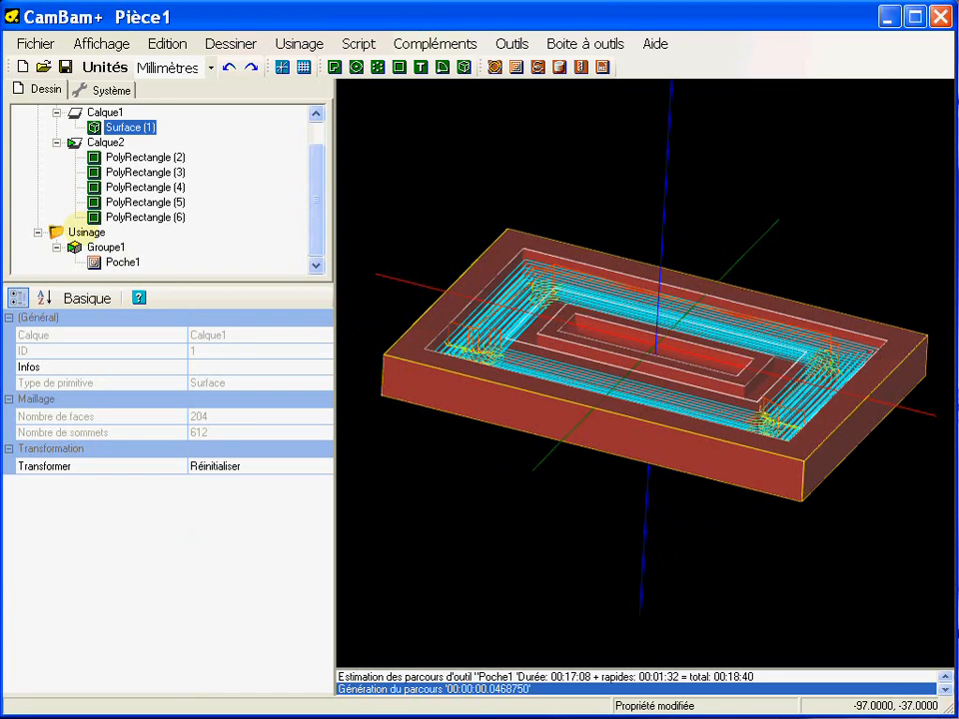
- Review the settings of the machining folder (Usinage) down to the post processor, and create its G-code file
left_click(84, 232)
left_click_drag(316, 367, 317, 460)
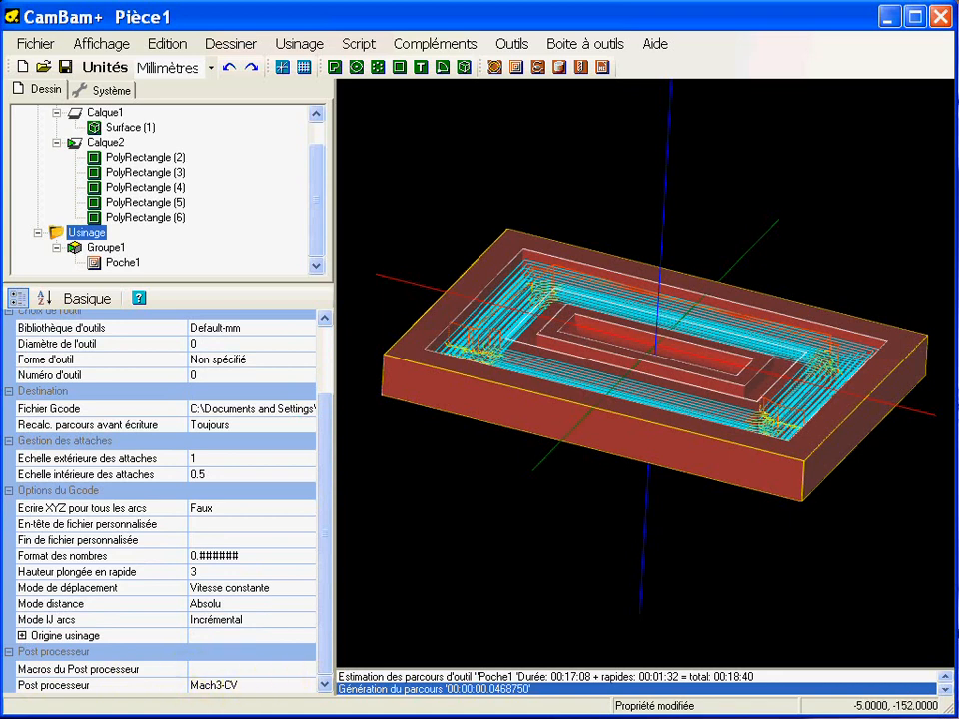
left_click_drag(317, 539, 314, 402)
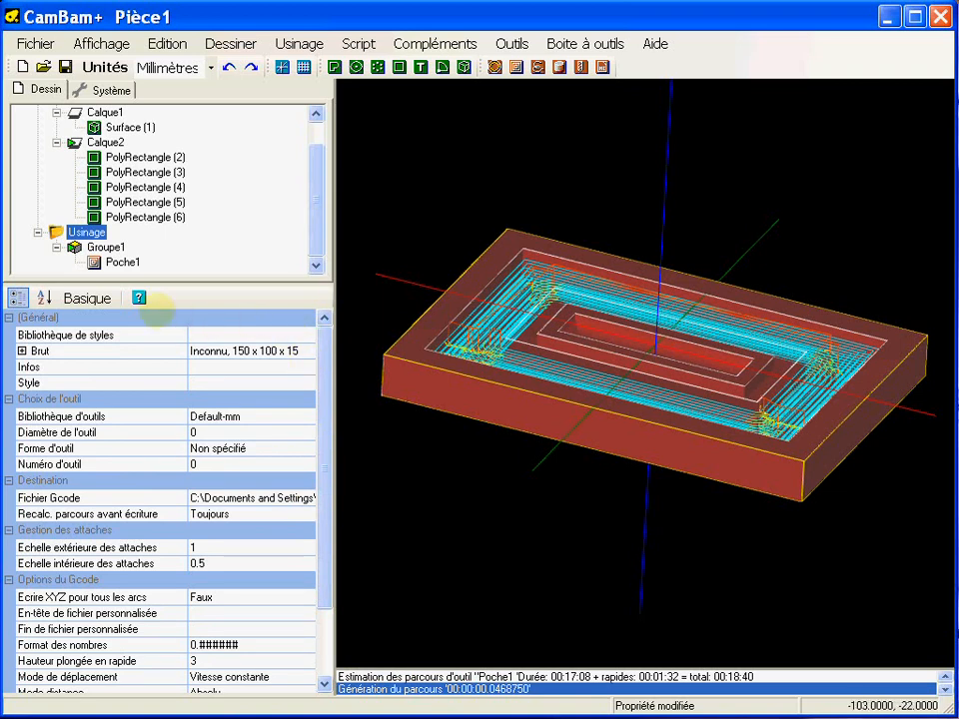
right_click(86, 232)
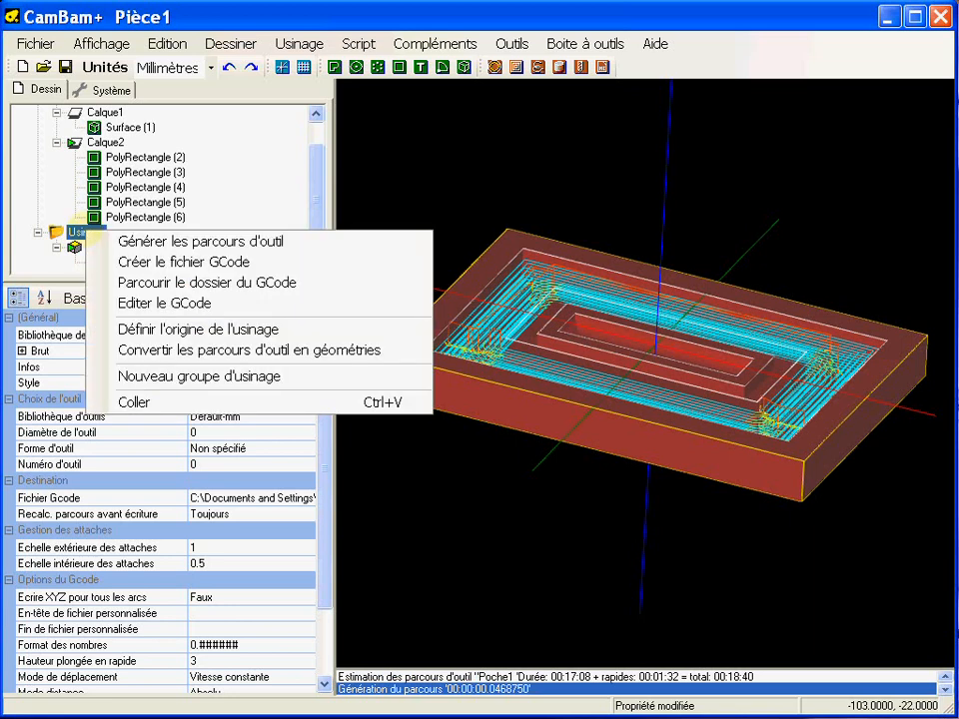
left_click(169, 260)
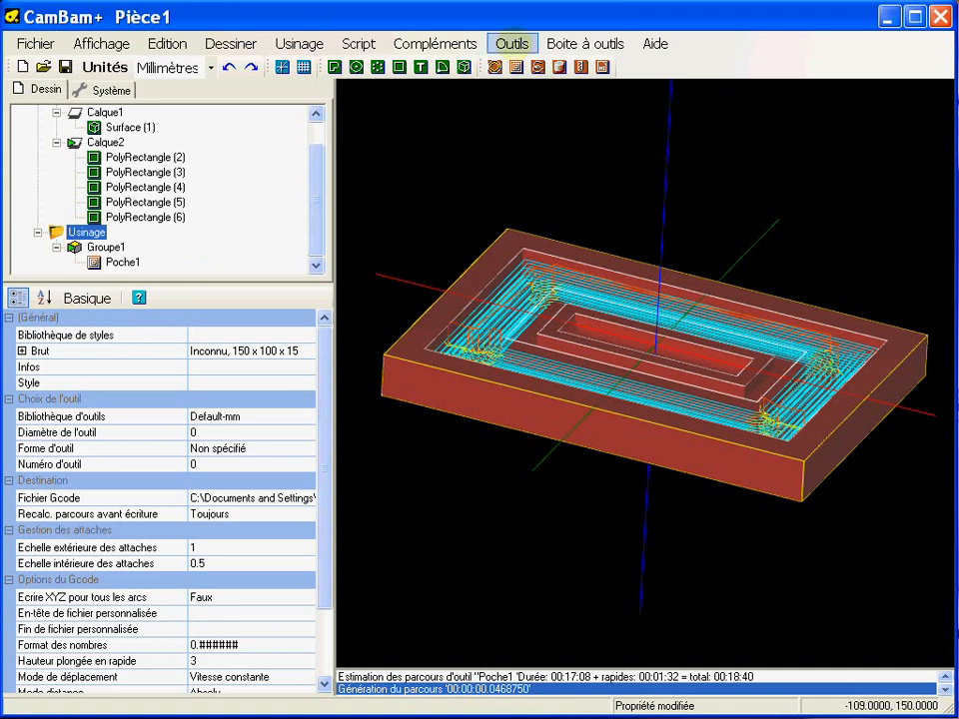
- Simulate the pocket machining of the part in CutViewer Mill and return to CamBam
left_click(508, 45)
left_click(590, 270)
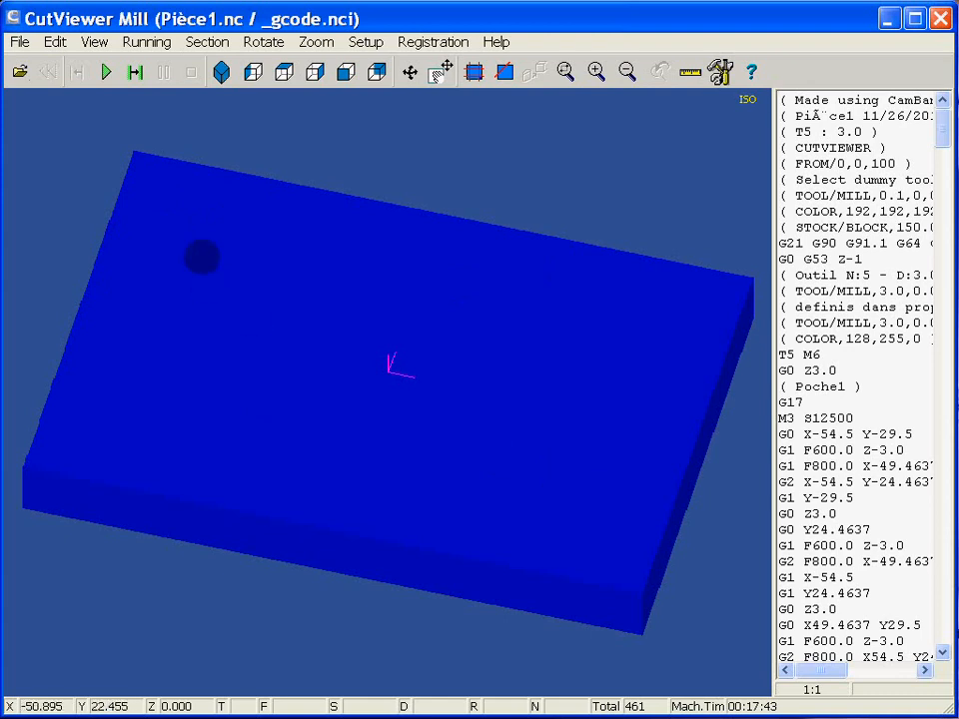
left_click(106, 71)
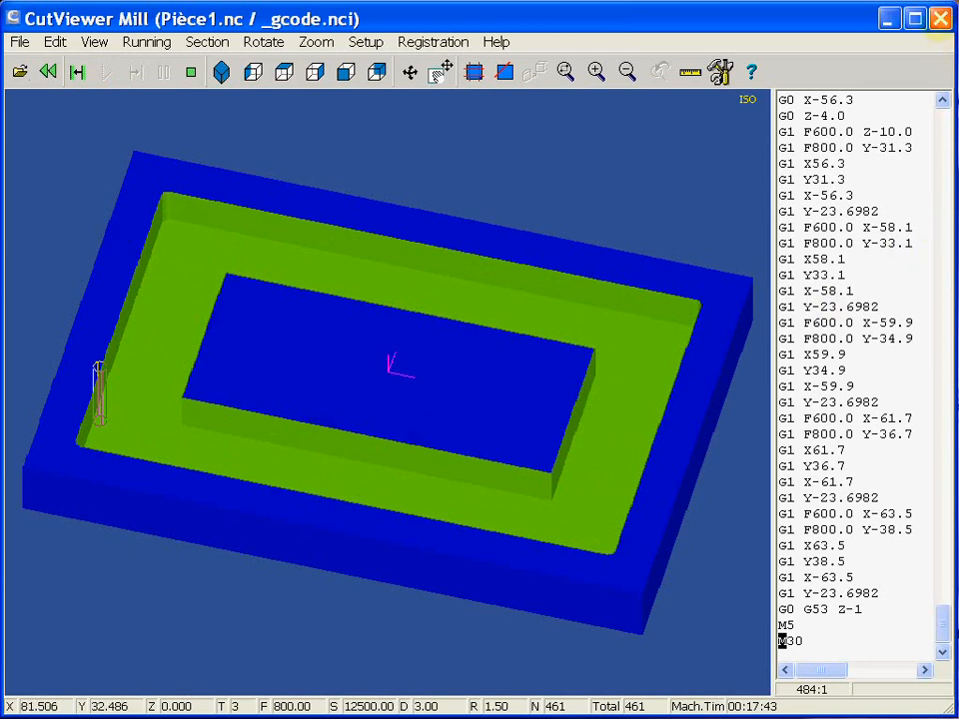
left_click(941, 18)
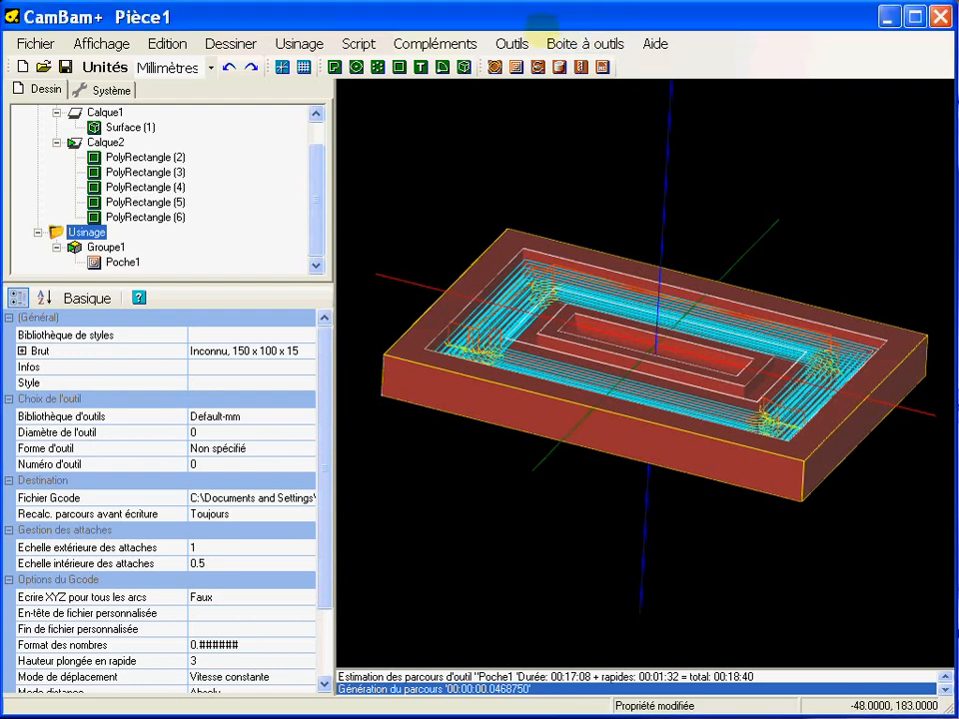
- Set the toolpath visibility (Visibilité des parcours d'outil) of the drawing Pièce1 to Sélectionnés and clear the selection
left_click_drag(489, 315, 499, 310, "alt")
left_click_drag(545, 369, 559, 419, "alt")
left_click_drag(318, 213, 315, 191)
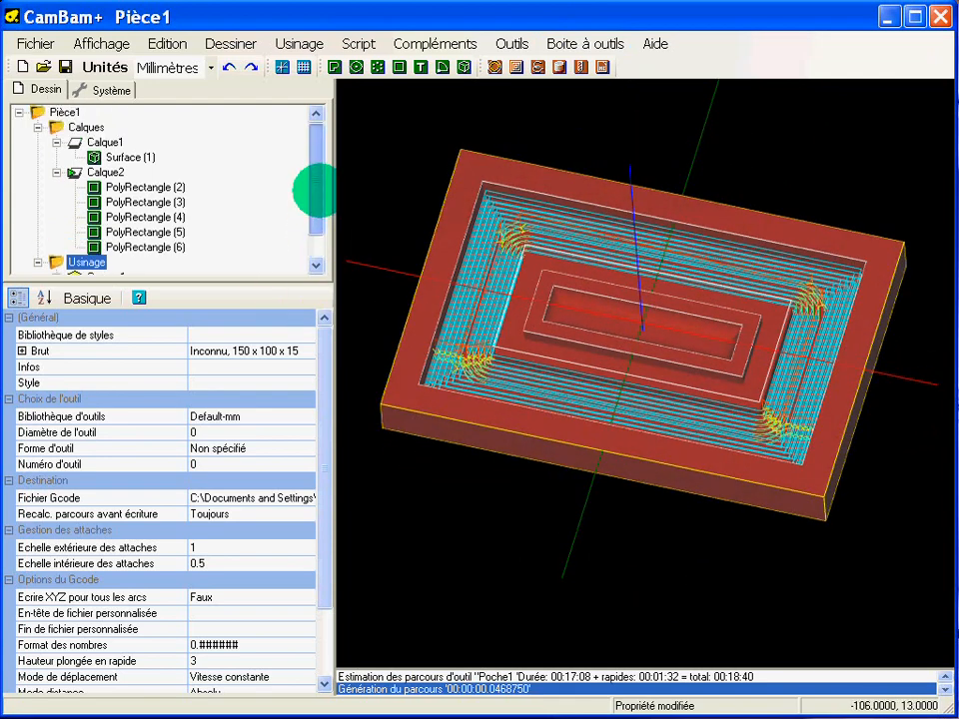
left_click(64, 112)
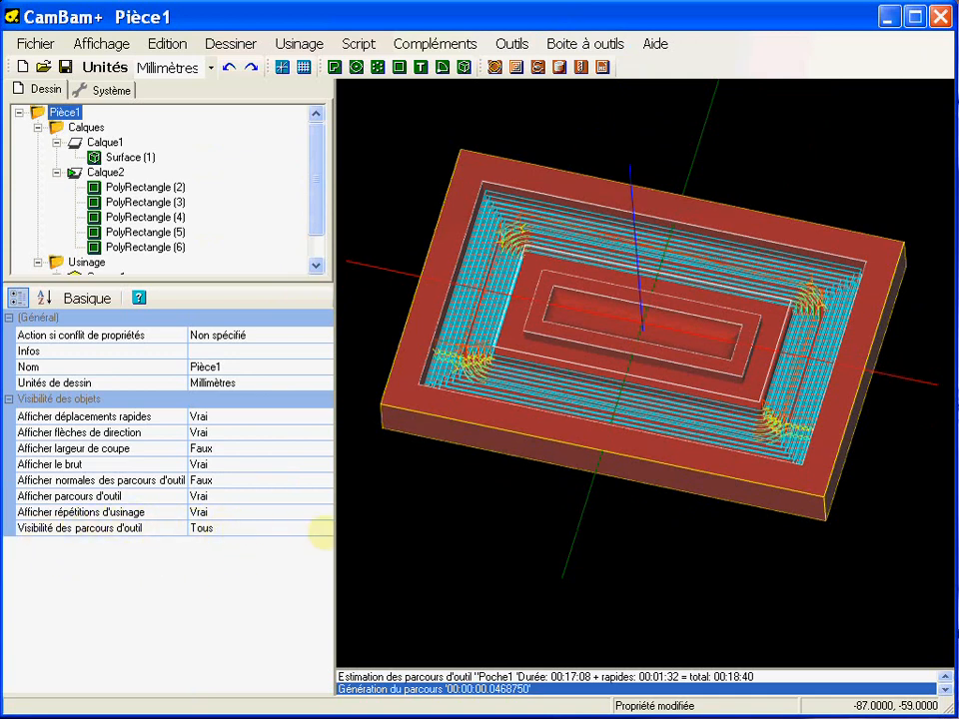
left_click(318, 529)
left_click(322, 528)
left_click(218, 557)
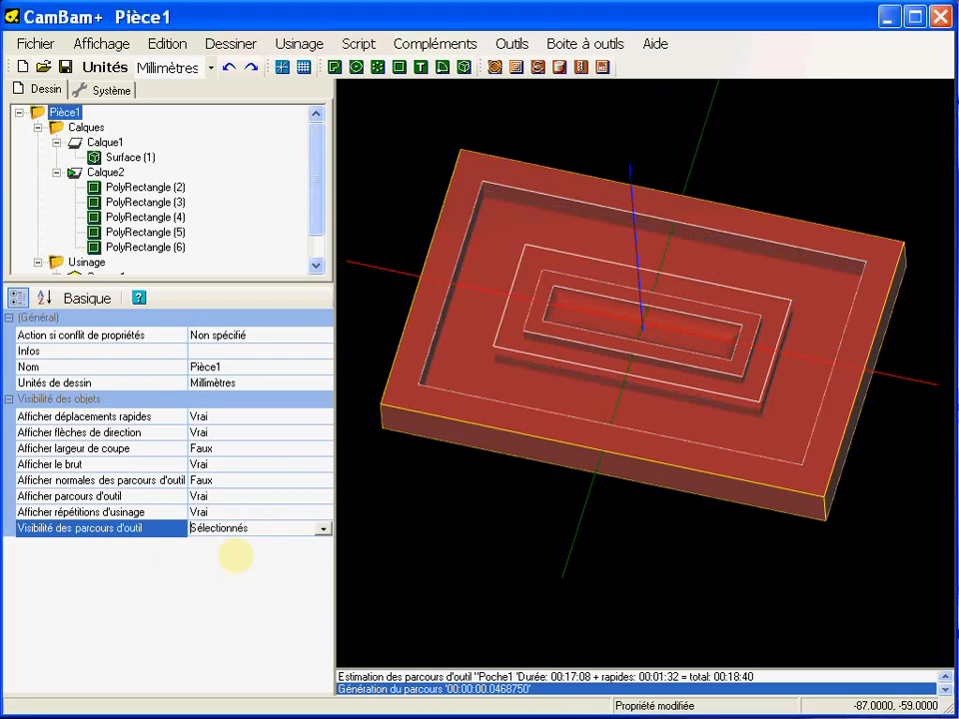
key("Escape")
- Select the Poche1 operation to view its toolpath on the part, and deselect it
left_click_drag(548, 371, 392, 385, "alt")
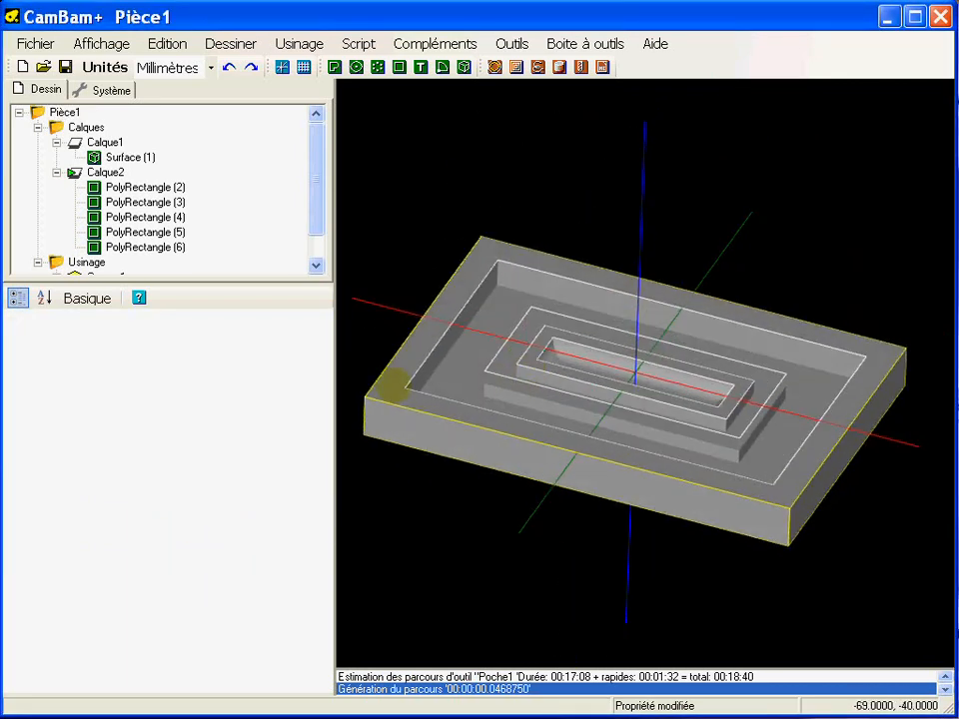
left_click(316, 256)
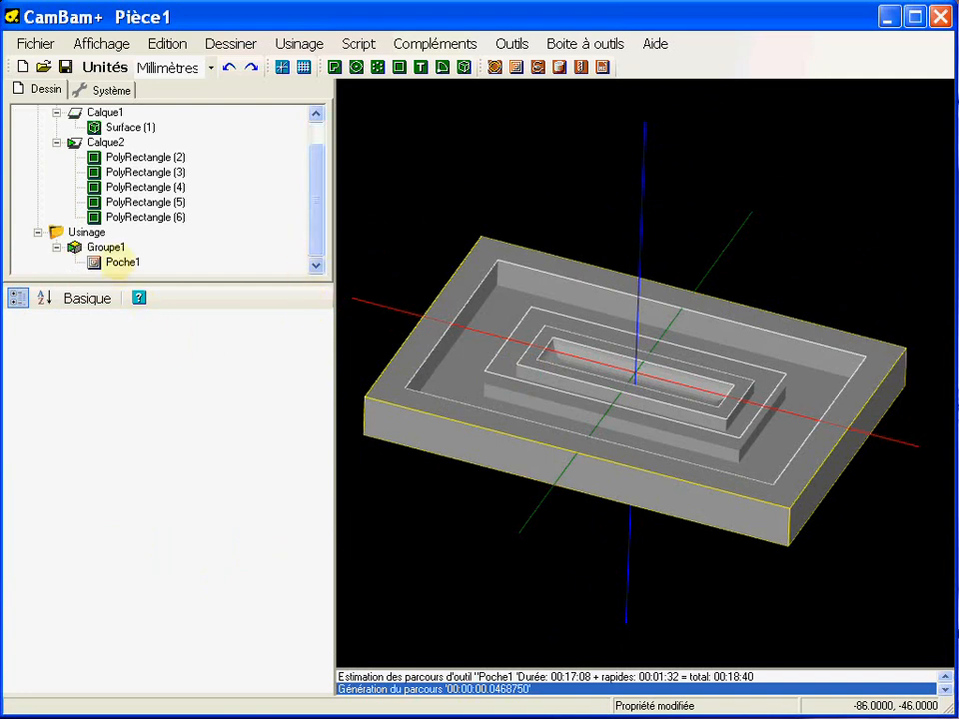
left_click(121, 262)
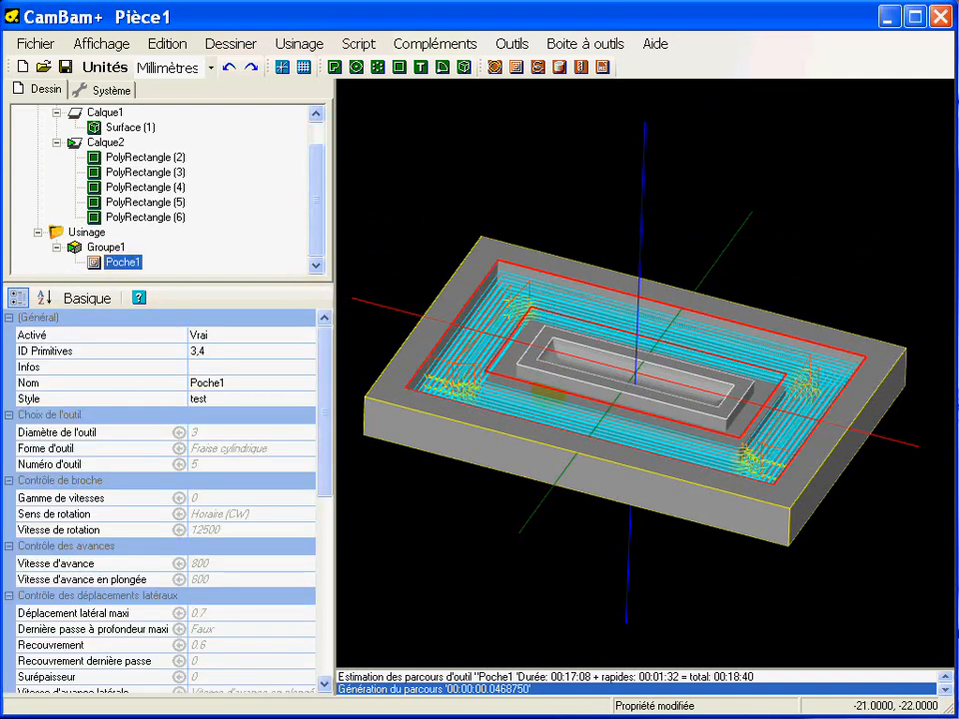
left_click(646, 528)
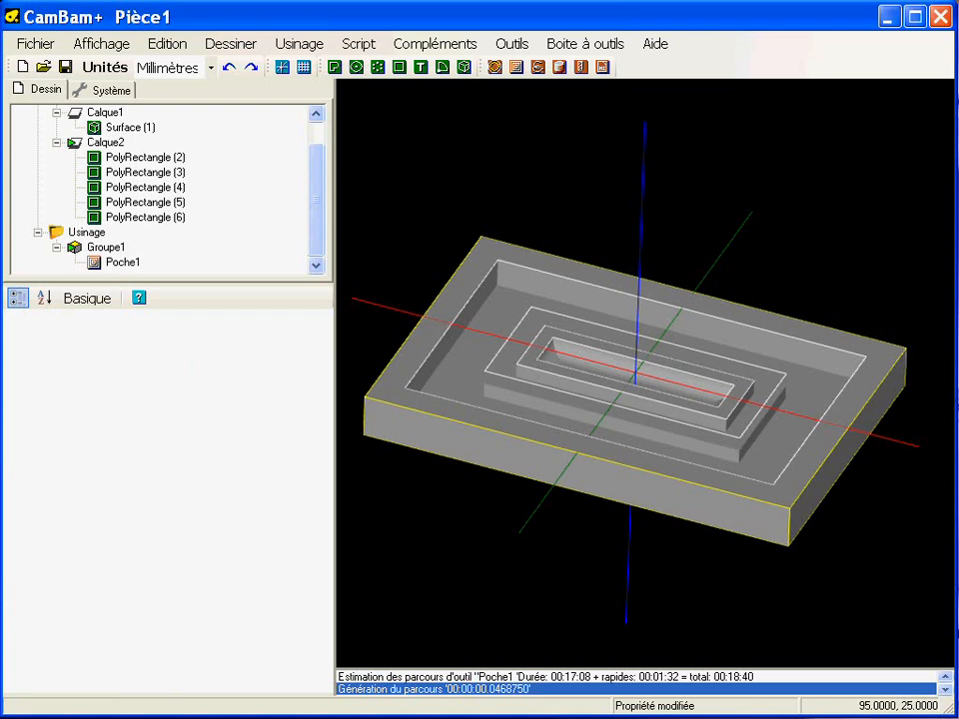
- Examine the stepped centre of the part up close and highlight the raised ridge's outline together with the pocket's outer outline
left_click_drag(522, 317, 519, 352, "alt")
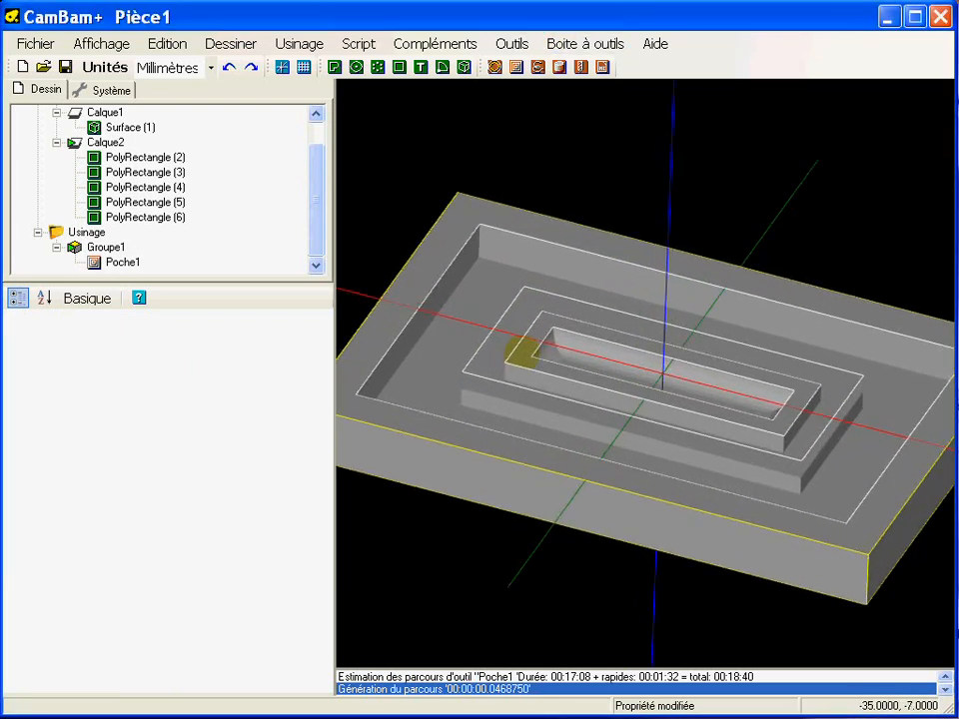
scroll(520, 350, "up", 3)
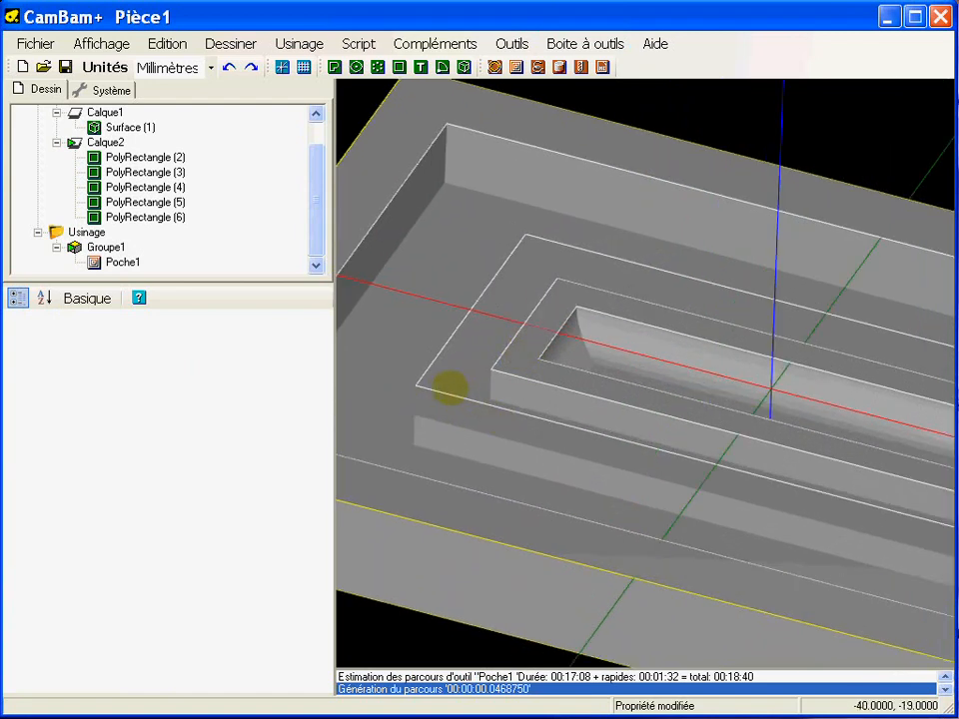
scroll(571, 380, "down", 1)
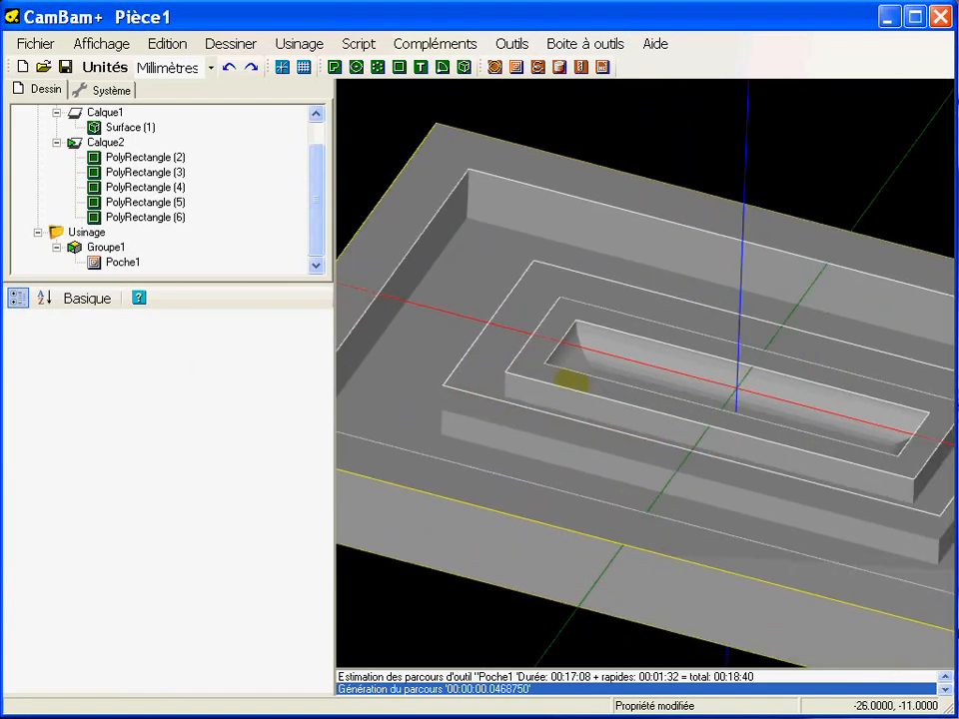
scroll(571, 379, "down", 3)
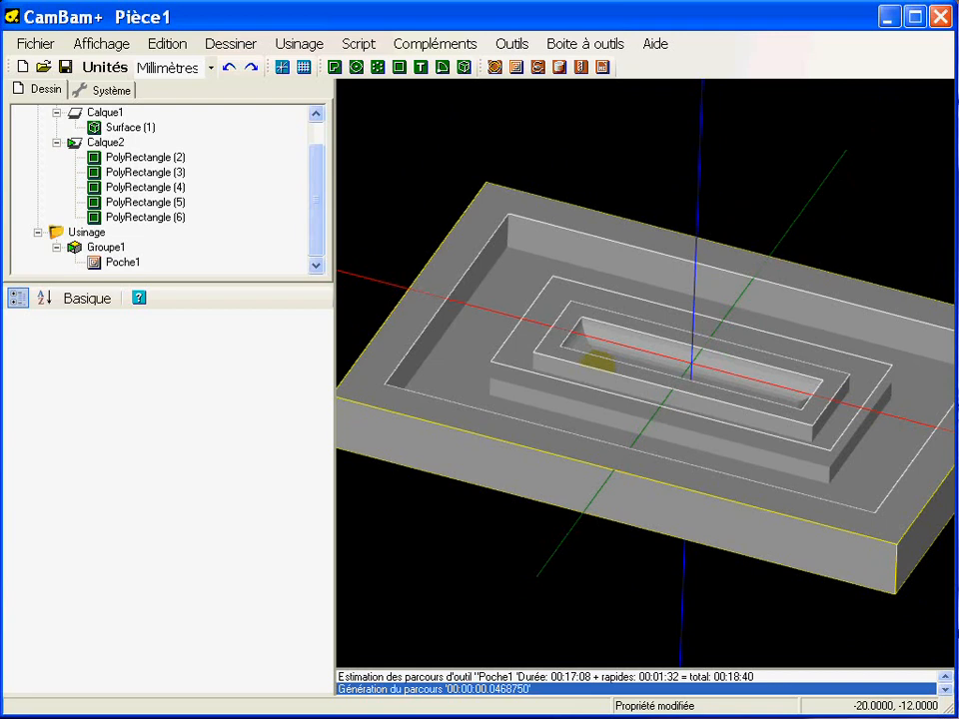
left_click(539, 343)
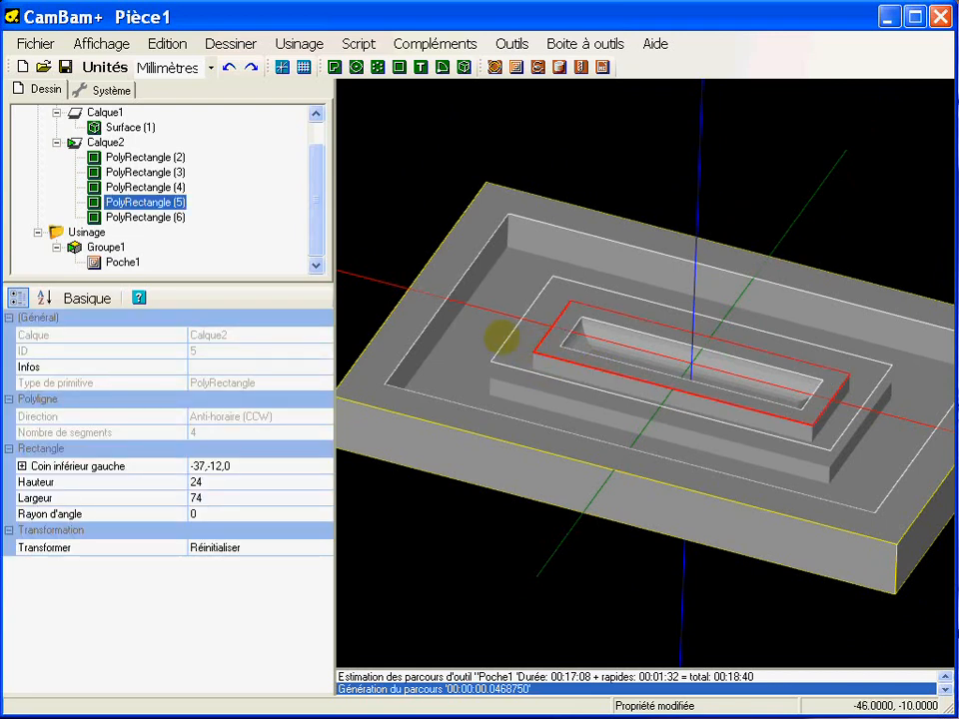
left_click(435, 316, "ctrl")
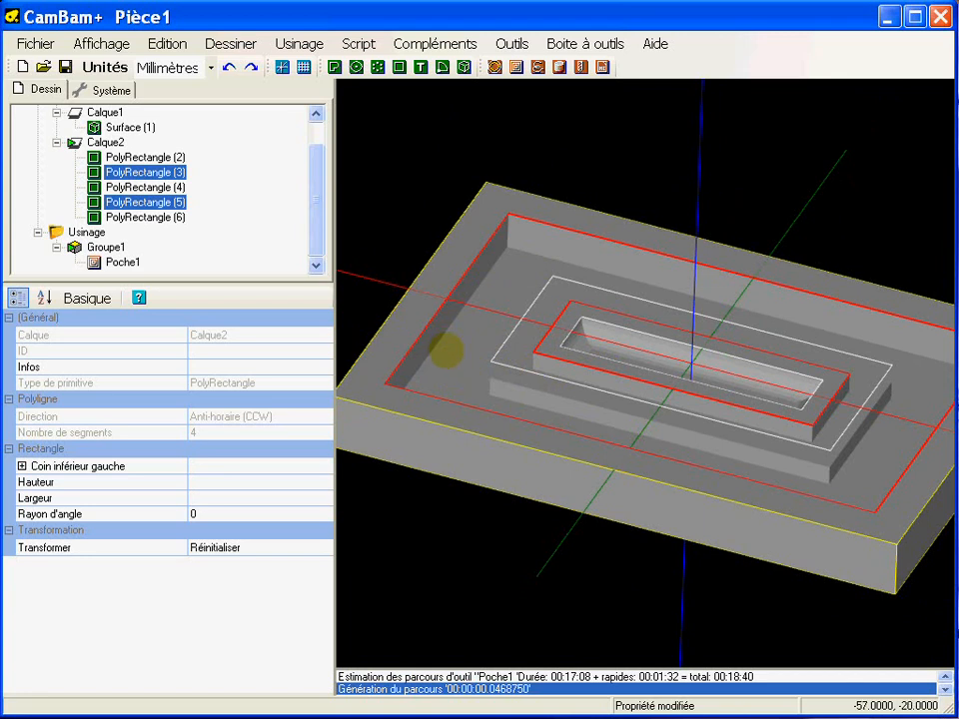
left_click(450, 341)
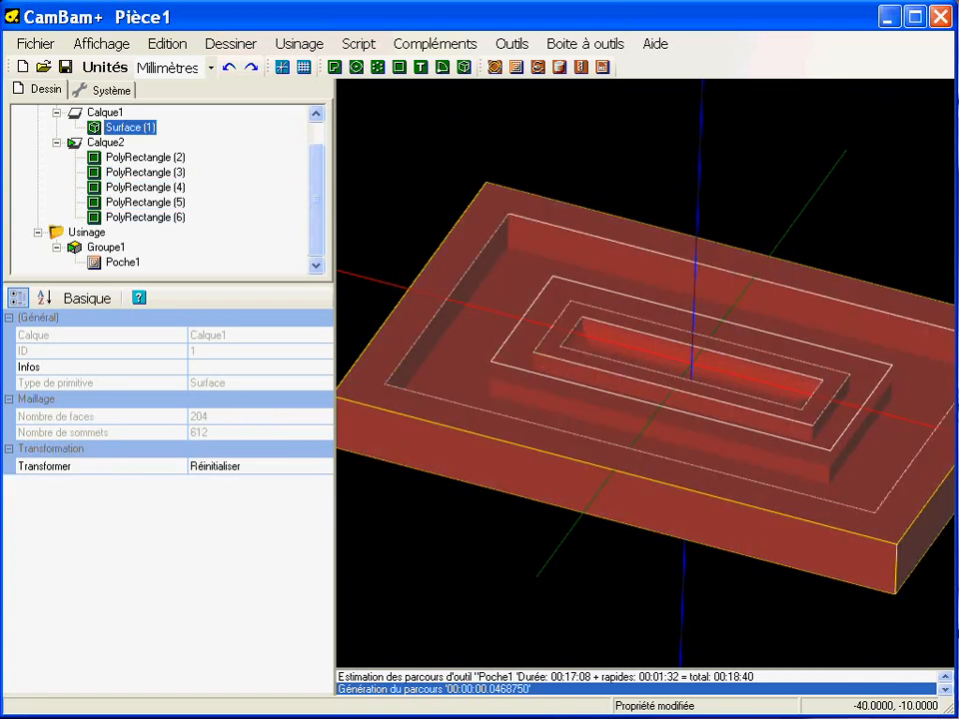
- Highlight the raised ridge's outline together with the surrounding island outline, and examine the ledge between them
left_click(531, 343)
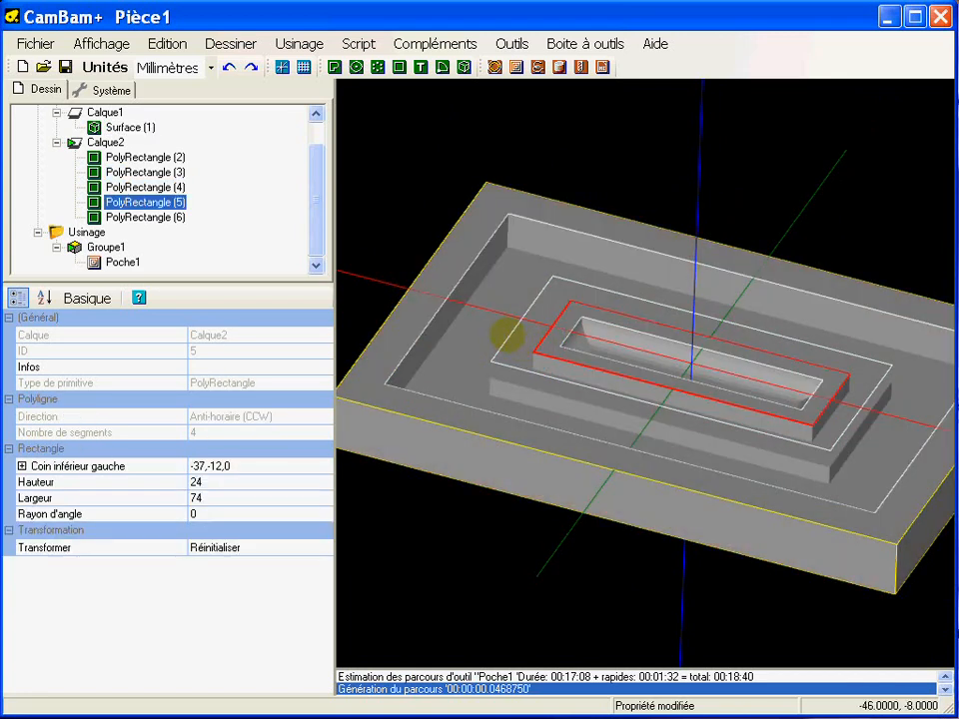
left_click(506, 336, "ctrl")
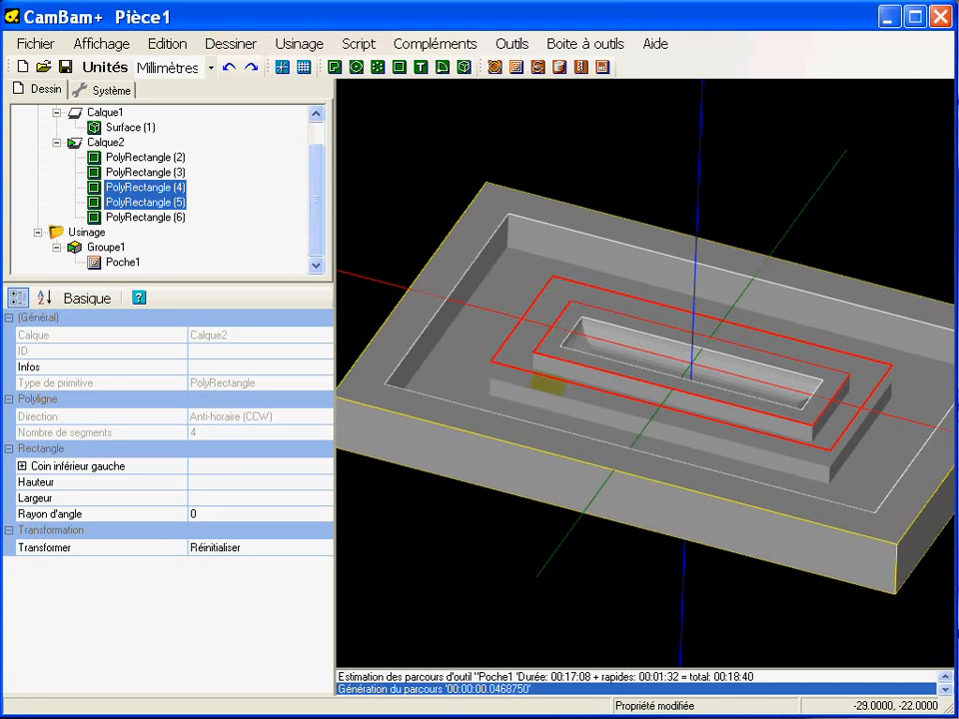
scroll(547, 384, "up", 5)
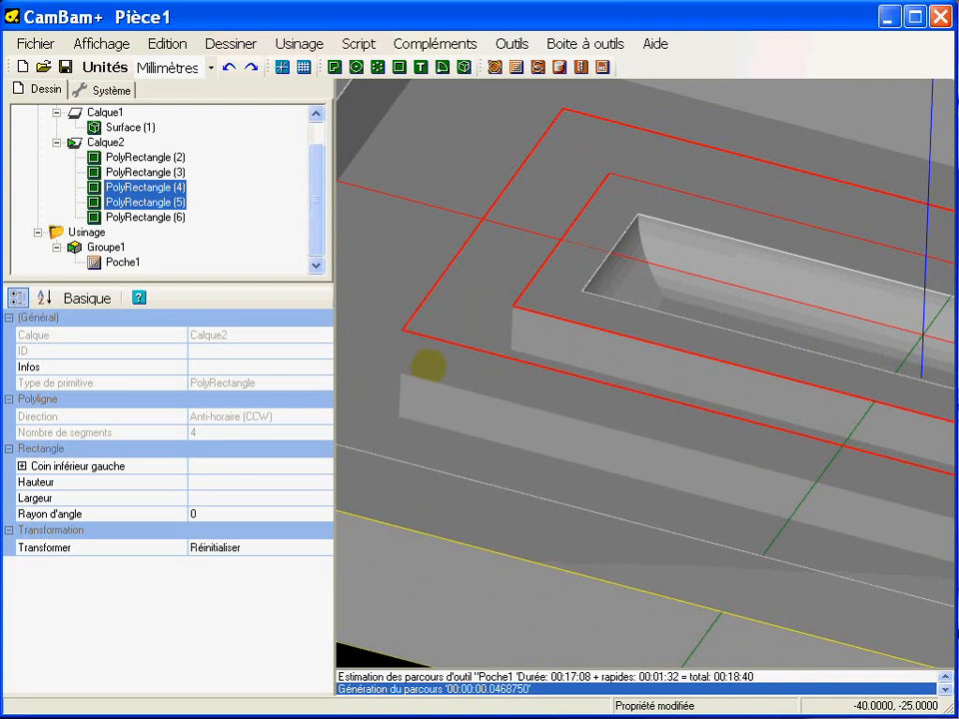
left_click(392, 298)
scroll(649, 529, "down", 6)
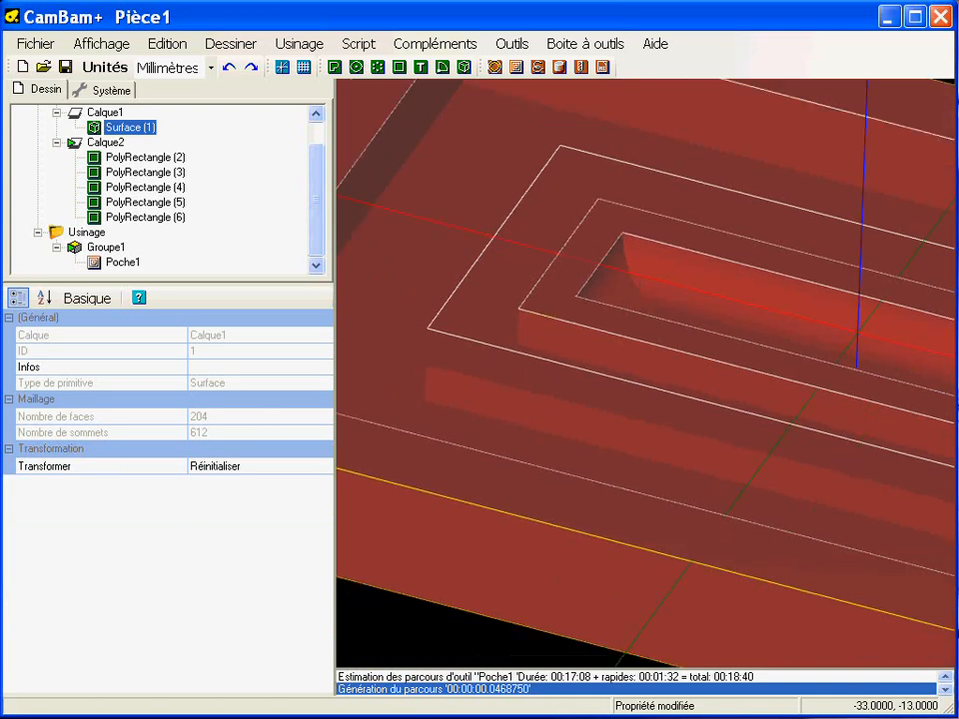
middle_click_drag(605, 368, 590, 368)
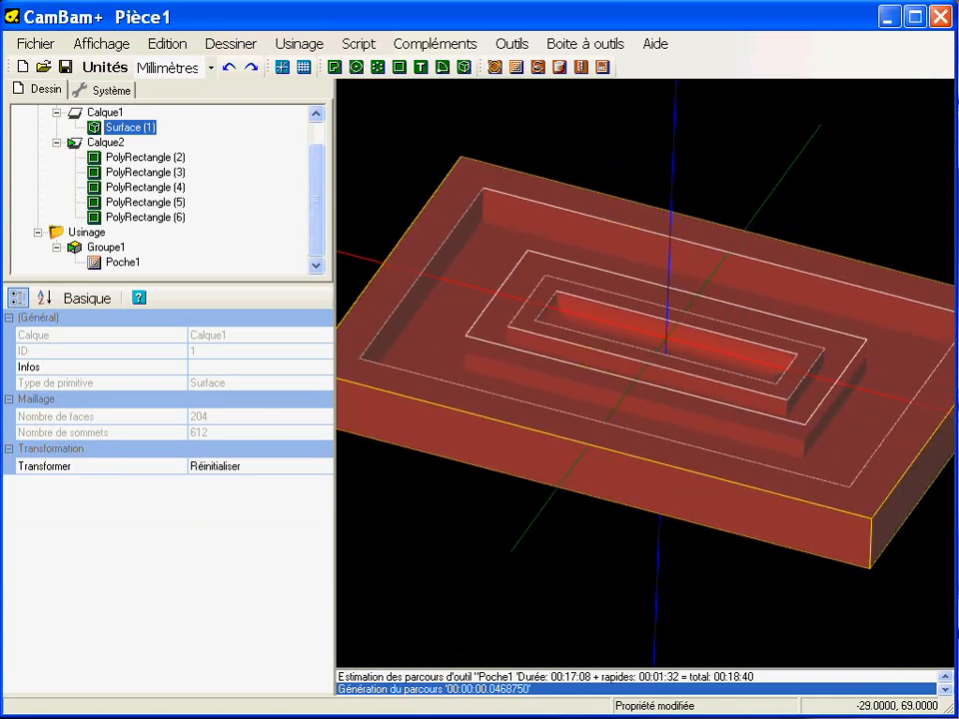
left_click(601, 155)
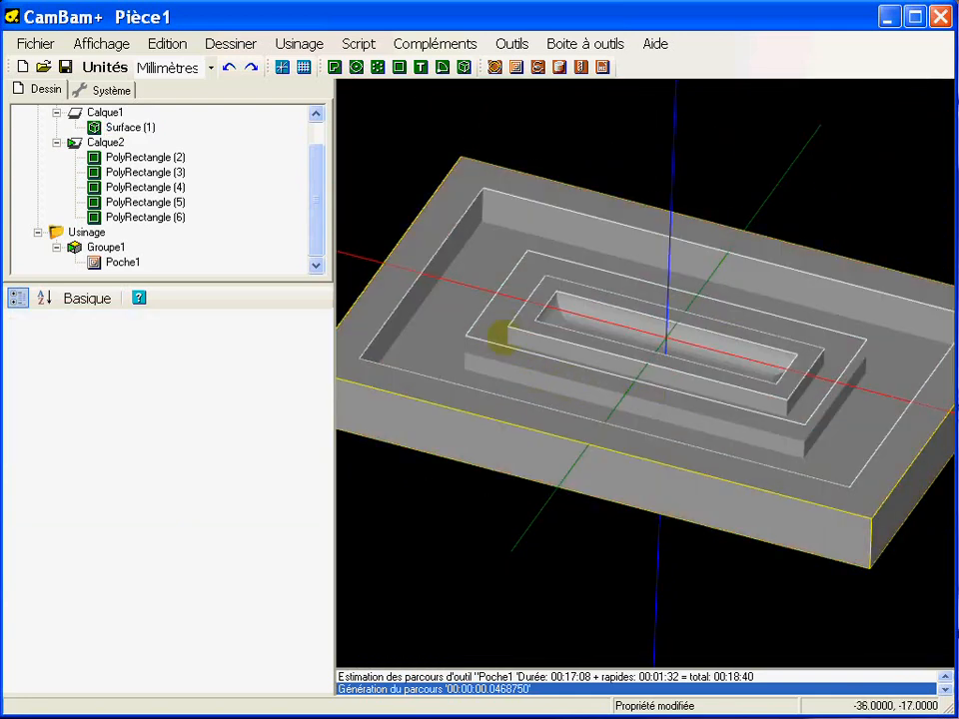
- Create a contour operation on the raised ridge's outline, with style "test" and a final depth (Profondeur finale) of -5
left_click(507, 321)
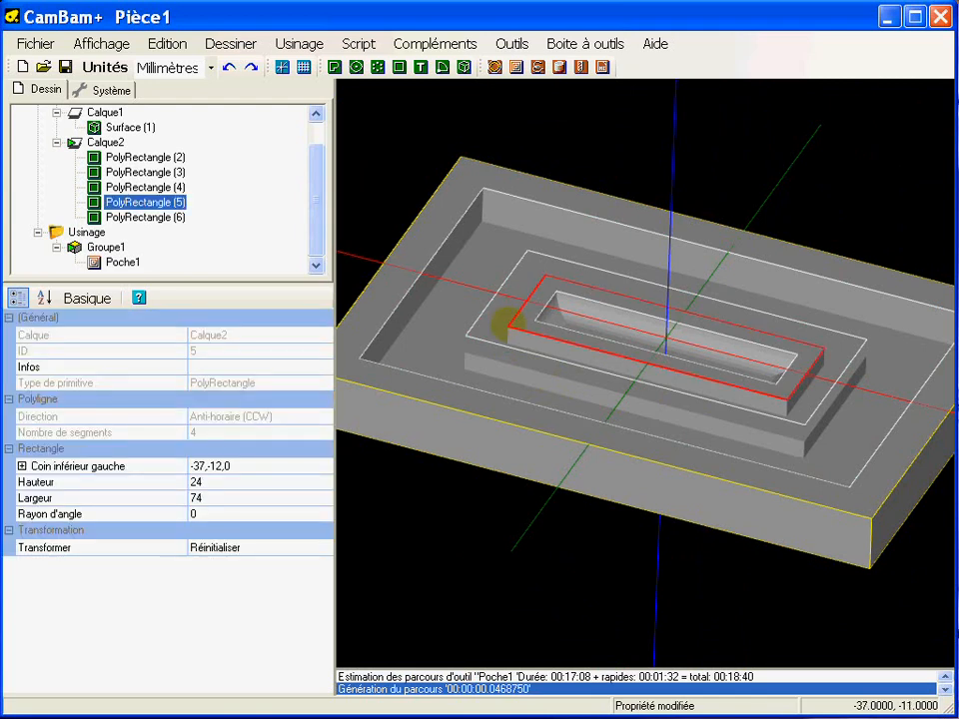
left_click(495, 67)
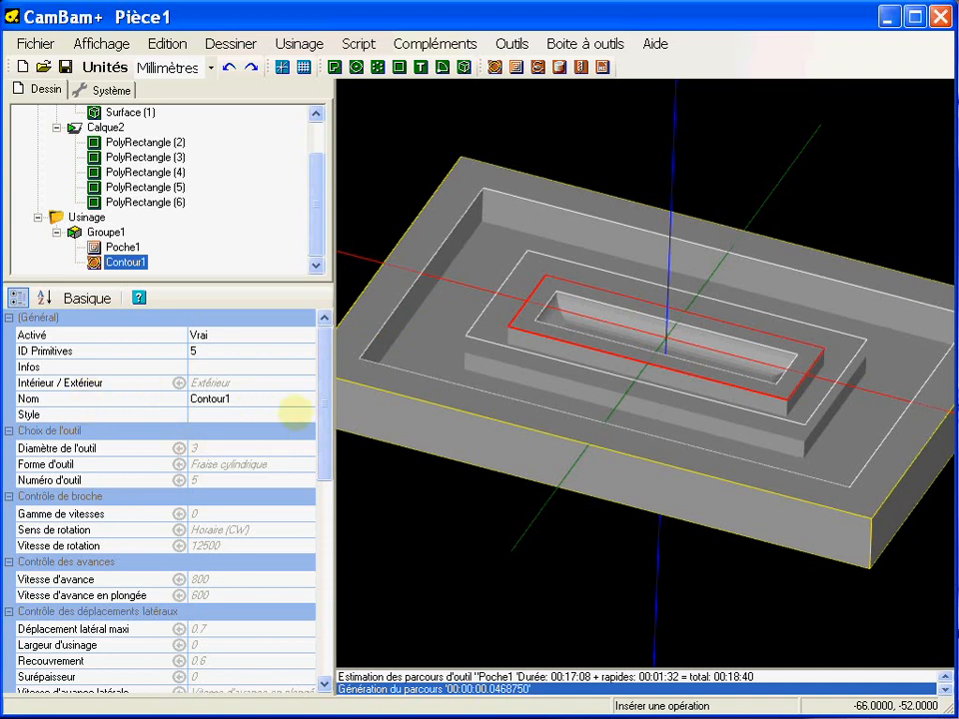
left_click(298, 413)
left_click(304, 414)
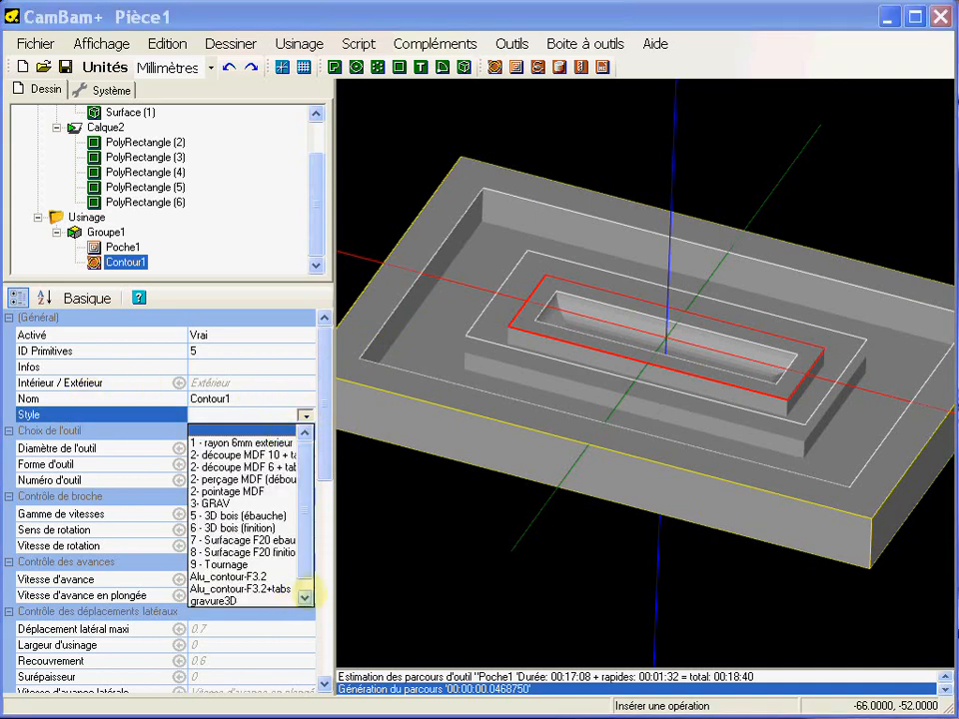
left_click(305, 596)
left_click(210, 599)
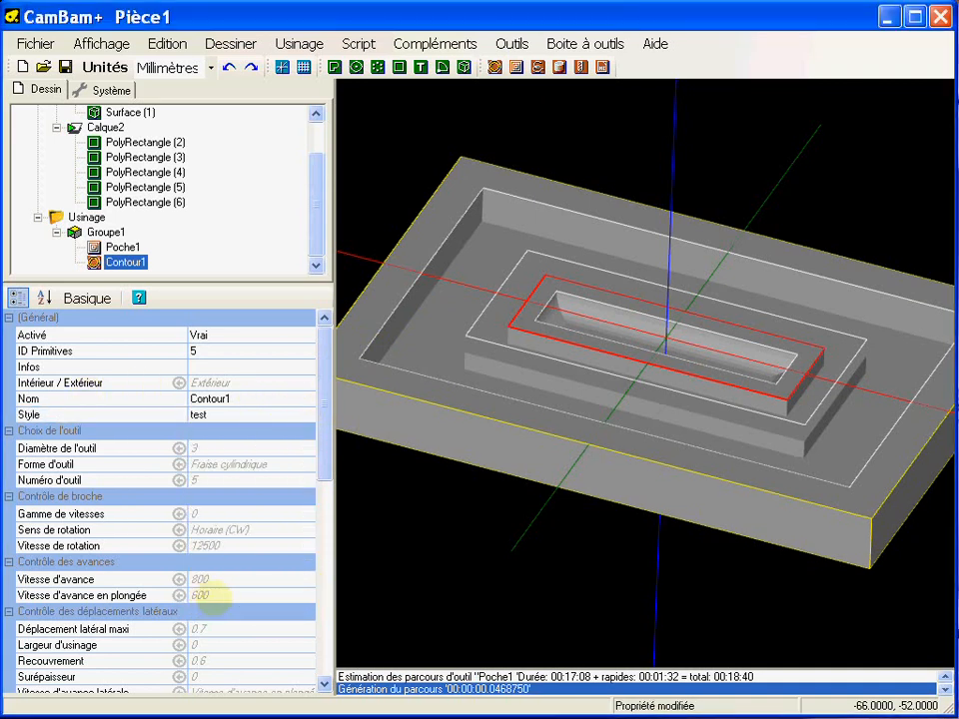
left_click_drag(324, 402, 316, 513)
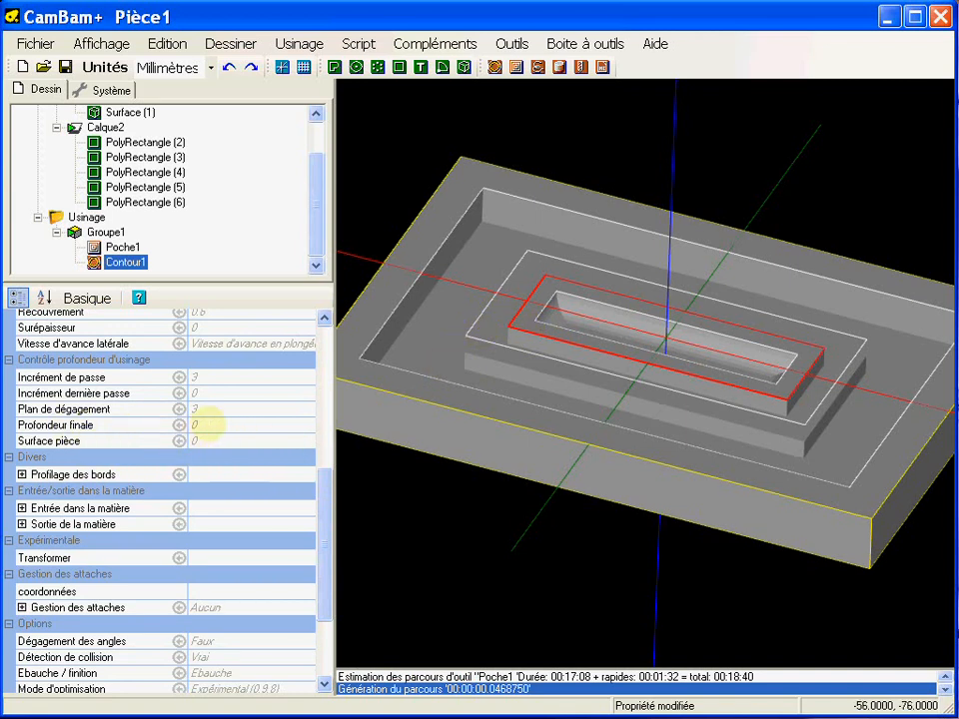
left_click(214, 424)
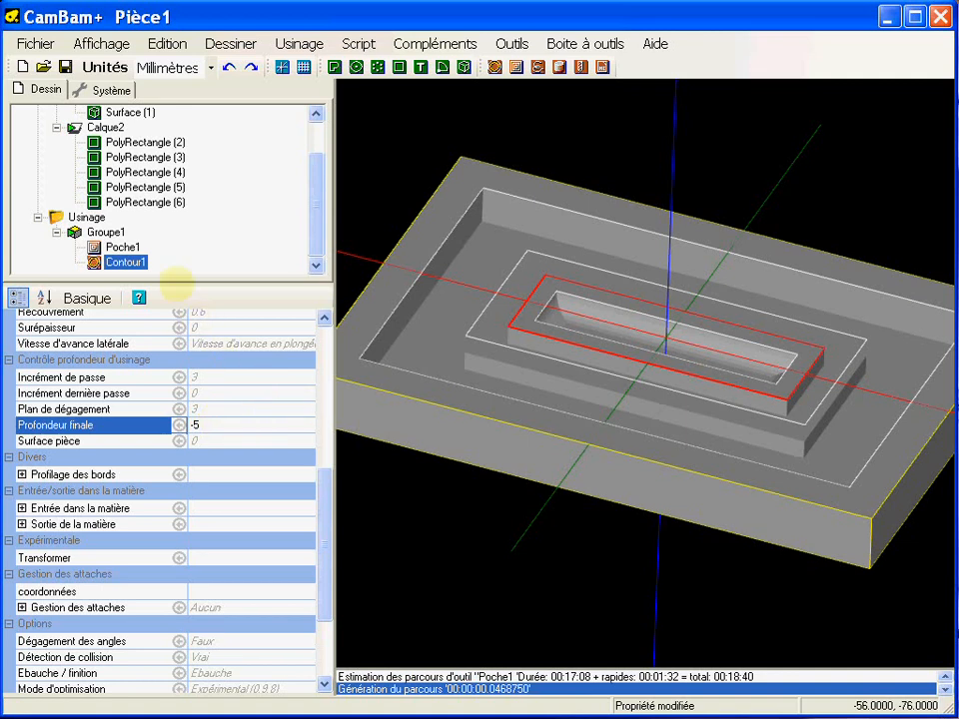
- Generate the toolpath of the contour operation on the raised ridge and turn on the display of the cut width
right_click(126, 262)
left_click(190, 269)
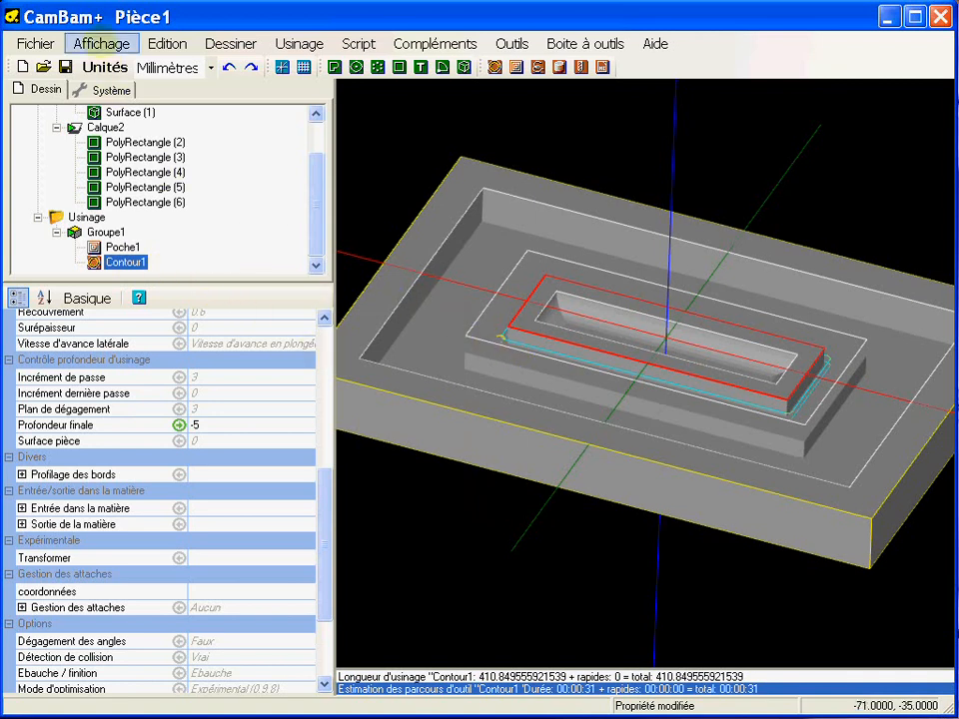
left_click(100, 43)
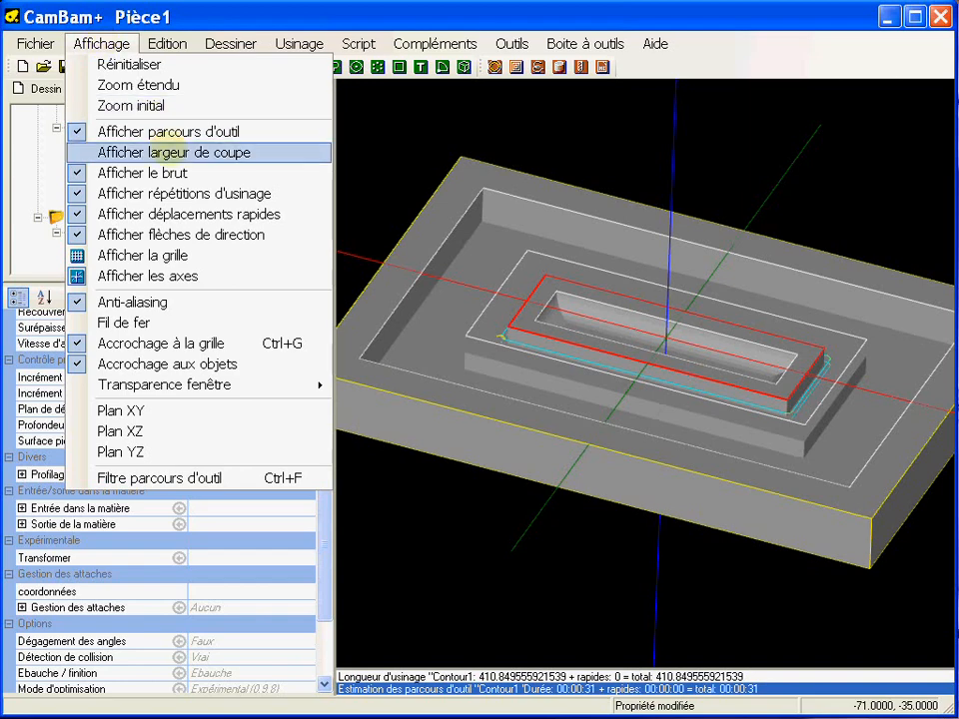
left_click(164, 152)
- Examine the contour's cut width around the raised ridge, comparing it with the ledge up to the surrounding island outline
scroll(492, 220, "up", 3)
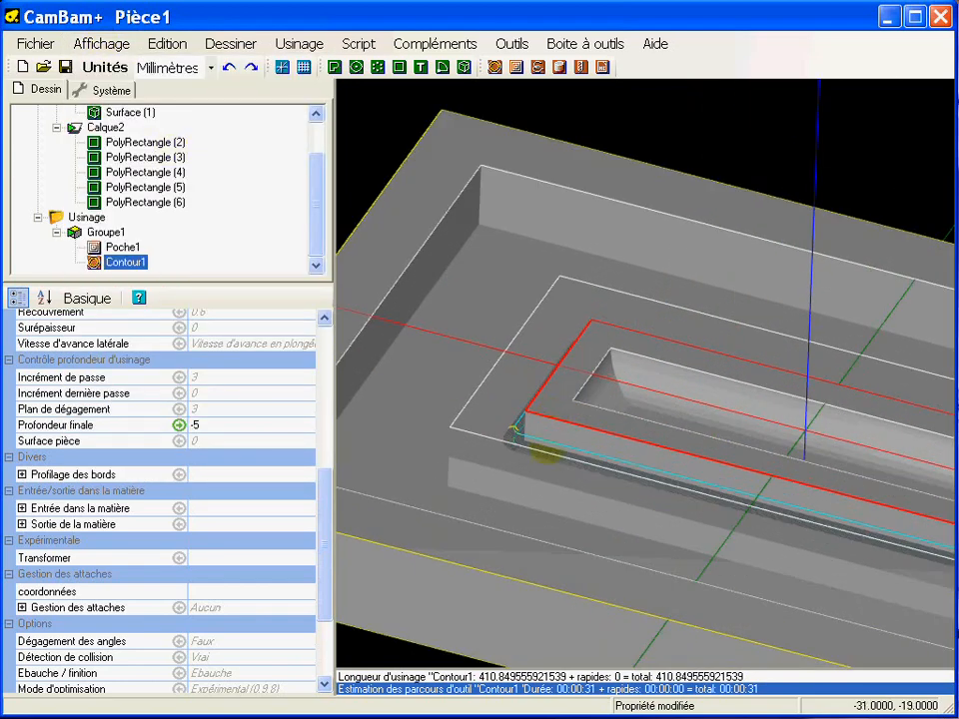
scroll(552, 475, "up", 5)
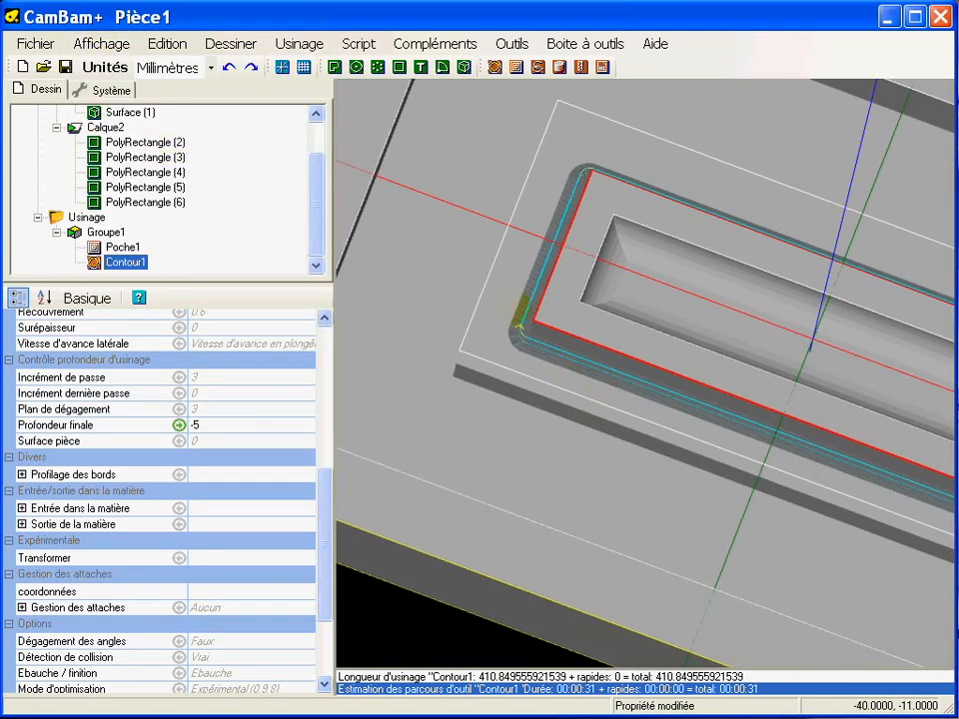
scroll(519, 304, "up", 4)
mouse_move(584, 361)
left_mouse_down("alt")
mouse_move(614, 386)
mouse_move(577, 383)
left_mouse_up("alt")
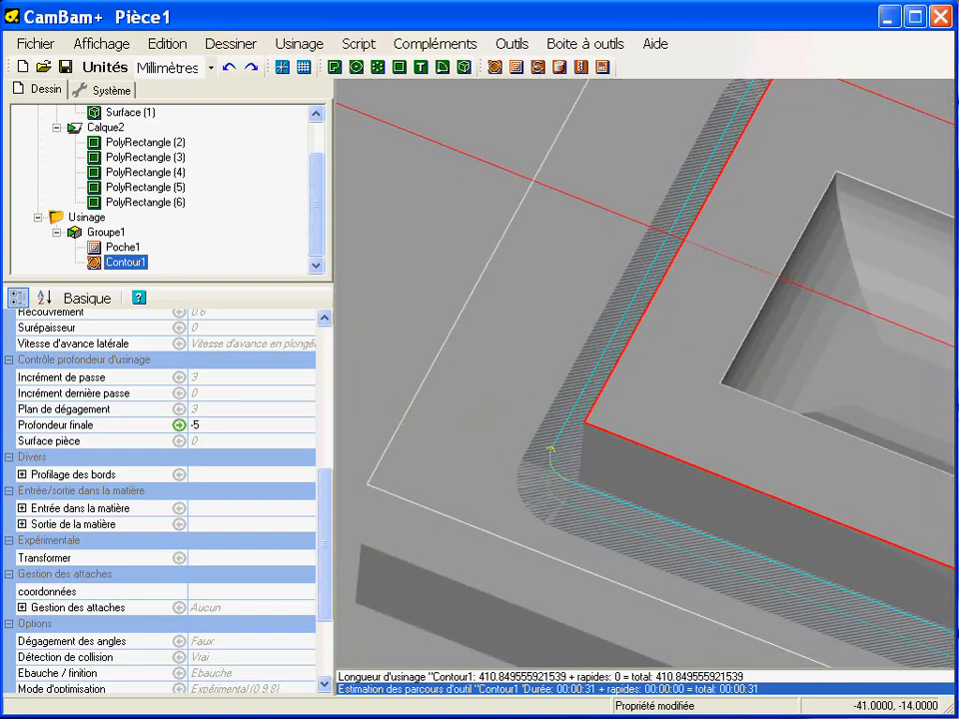
middle_click_drag(599, 453, 521, 354)
scroll(522, 363, "down", 5)
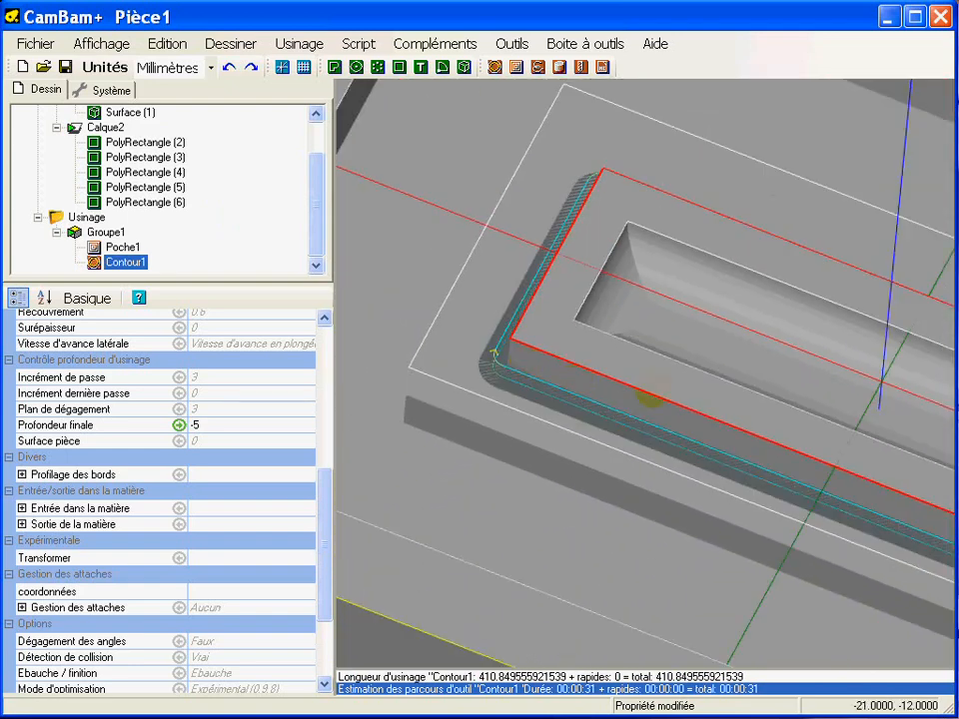
scroll(572, 412, "down", 5)
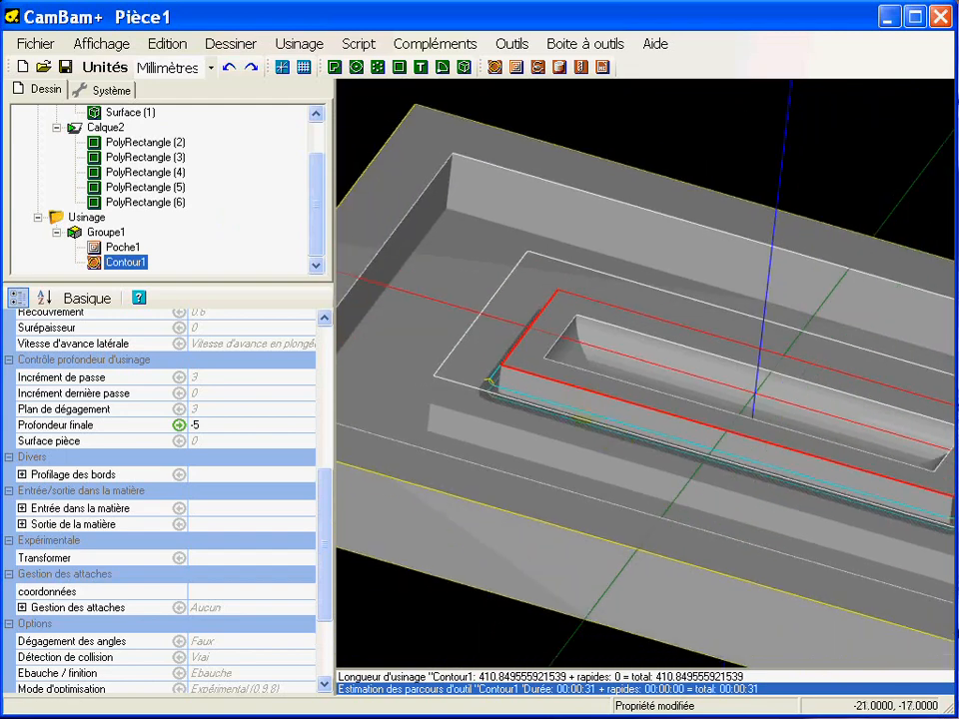
scroll(571, 409, "down", 3)
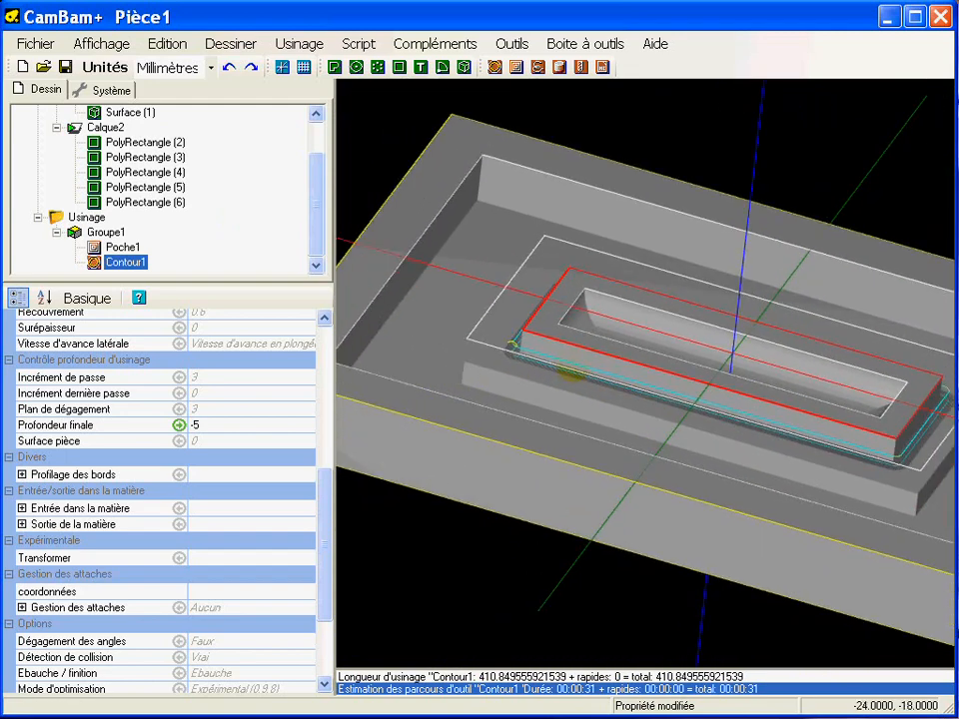
middle_click_drag(549, 355, 532, 377)
left_click_drag(511, 380, 500, 462, "alt")
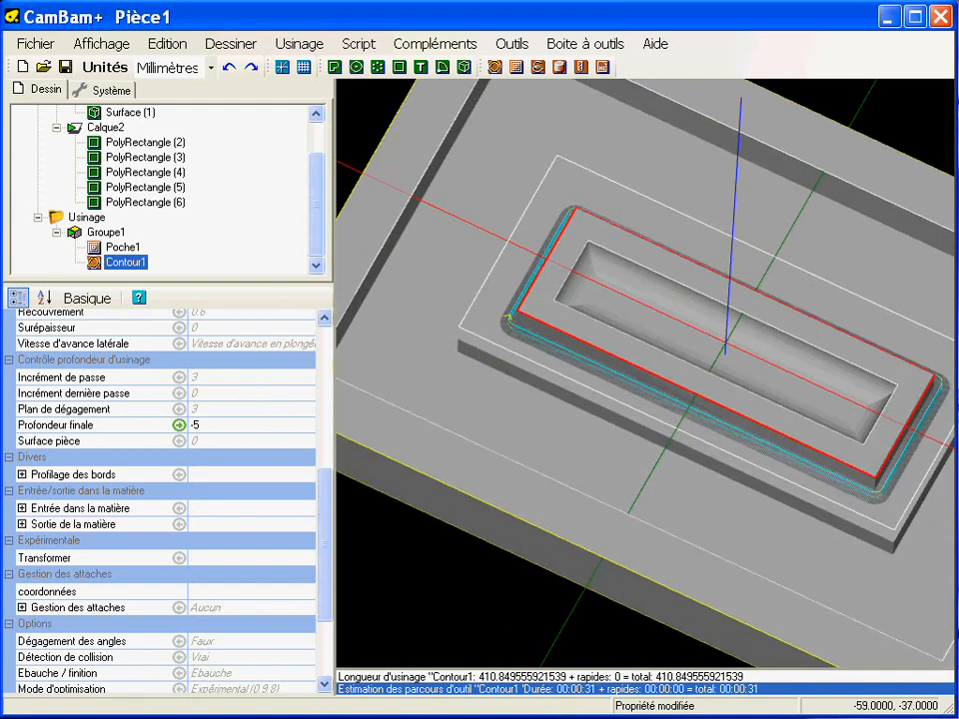
- Set the contour's machining width (Largeur d'usinage) to 10, regenerate its toolpath and check the coverage at the ledge's corner
left_click_drag(321, 507, 323, 414)
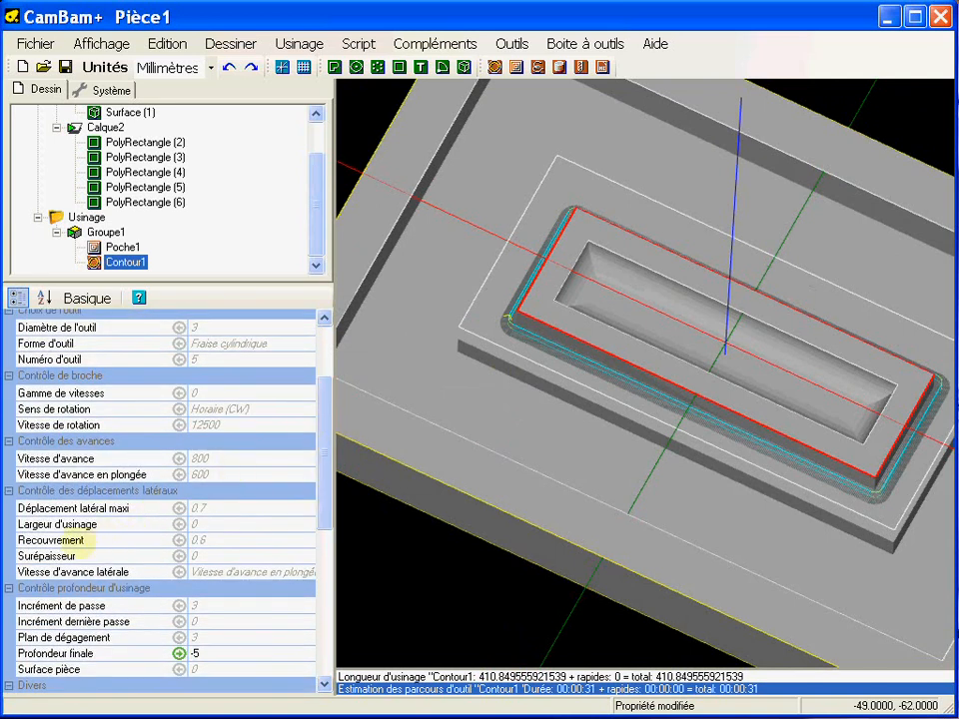
left_click(223, 522)
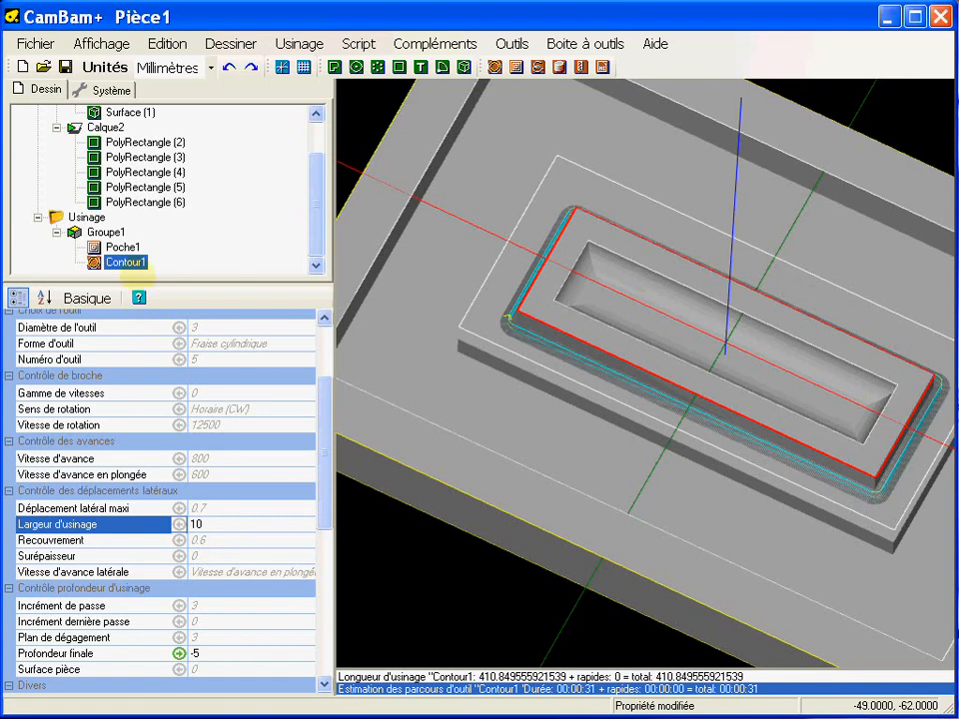
right_click(133, 261)
left_click(165, 269)
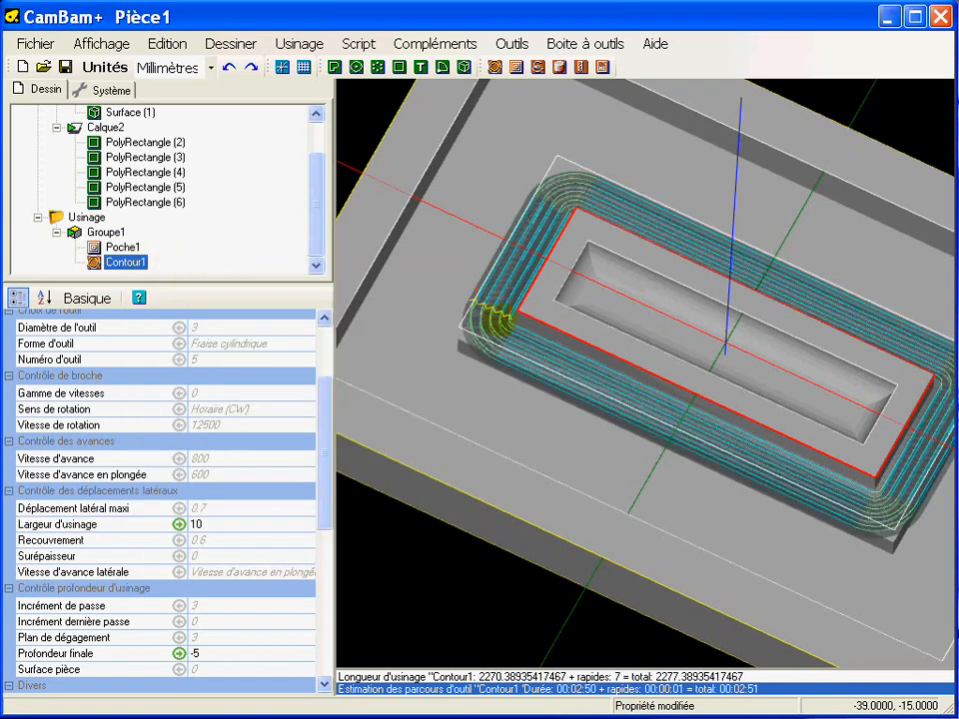
scroll(485, 370, "up", 5)
middle_click_drag(485, 401, 552, 389)
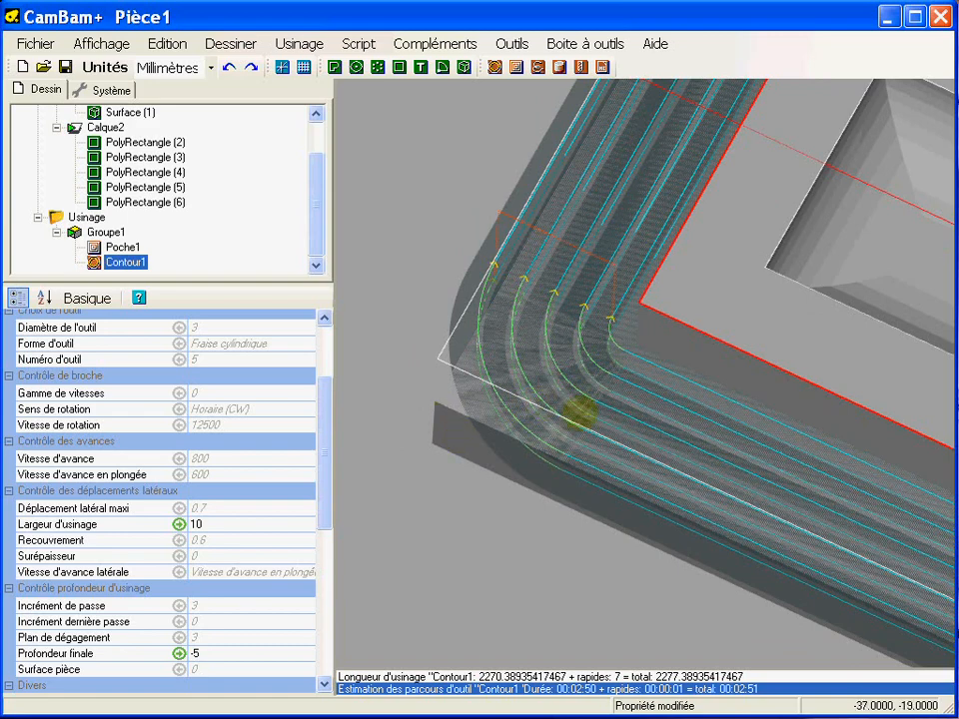
scroll(579, 412, "down", 5)
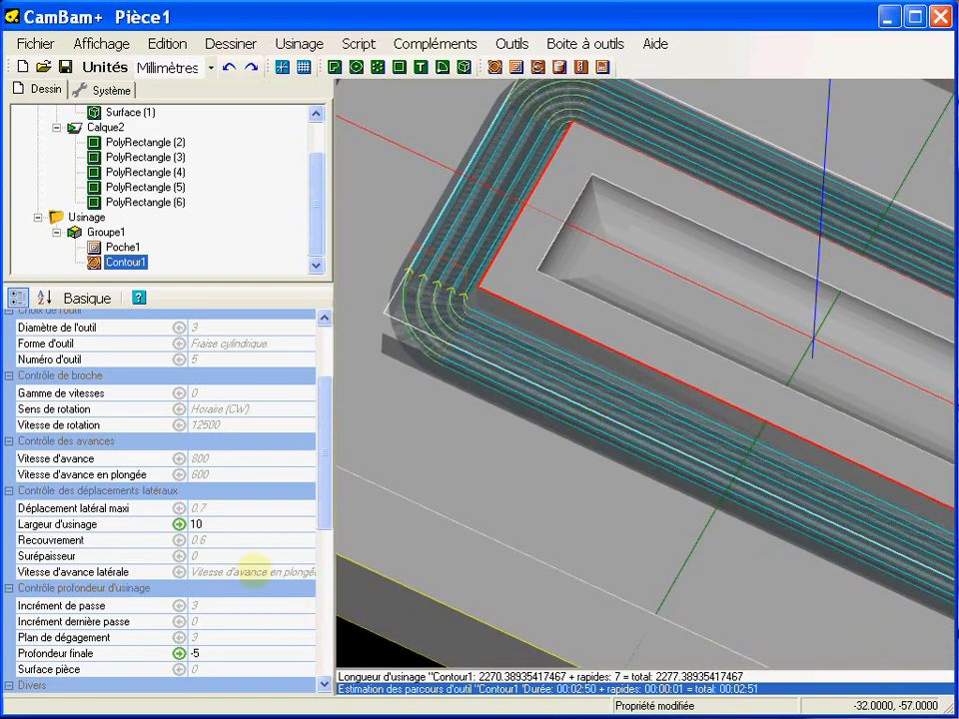
- Set the contour's machining width (Largeur d'usinage) to 12, regenerate its toolpath and inspect the corner coverage from above
left_click(220, 523)
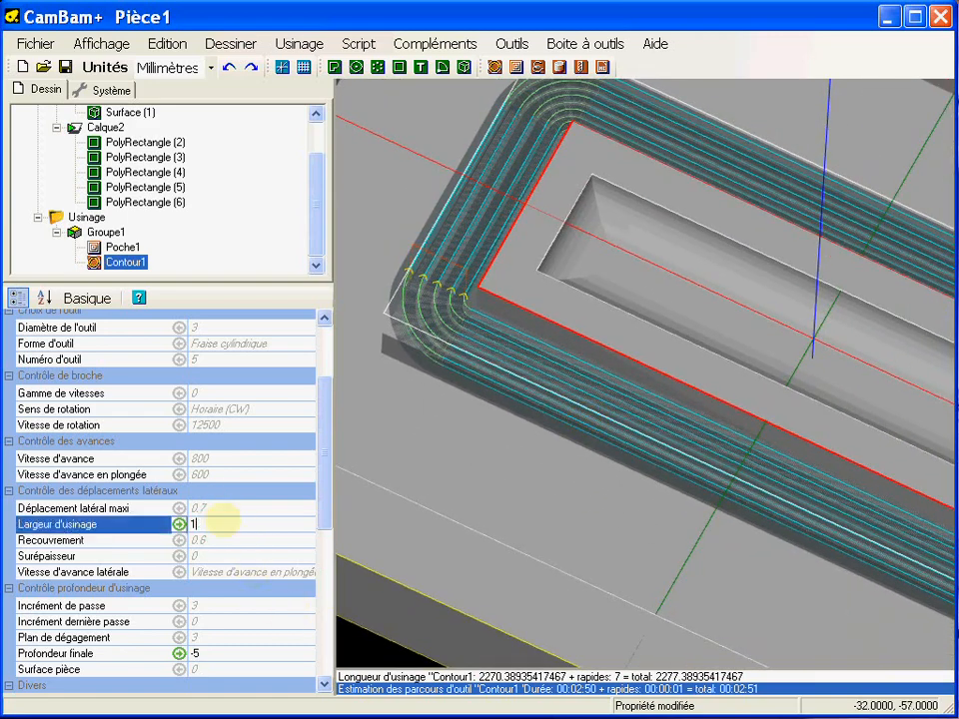
key("Return")
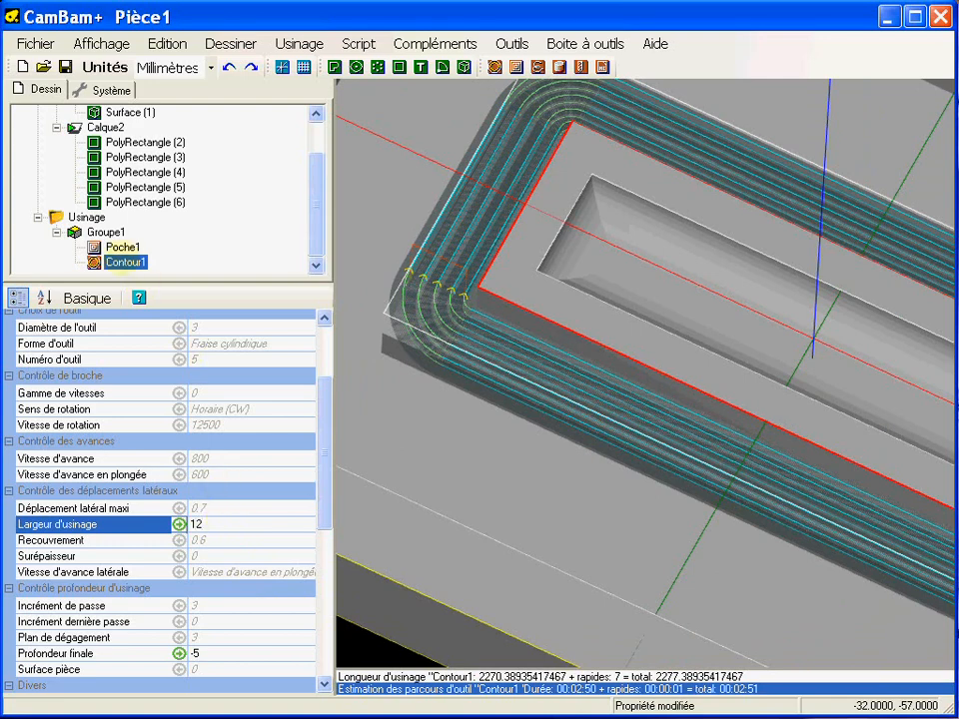
right_click(125, 259)
left_click(180, 270)
middle_click_drag(518, 383, 582, 337)
double_click(512, 418, "alt")
scroll(520, 350, "up", 3)
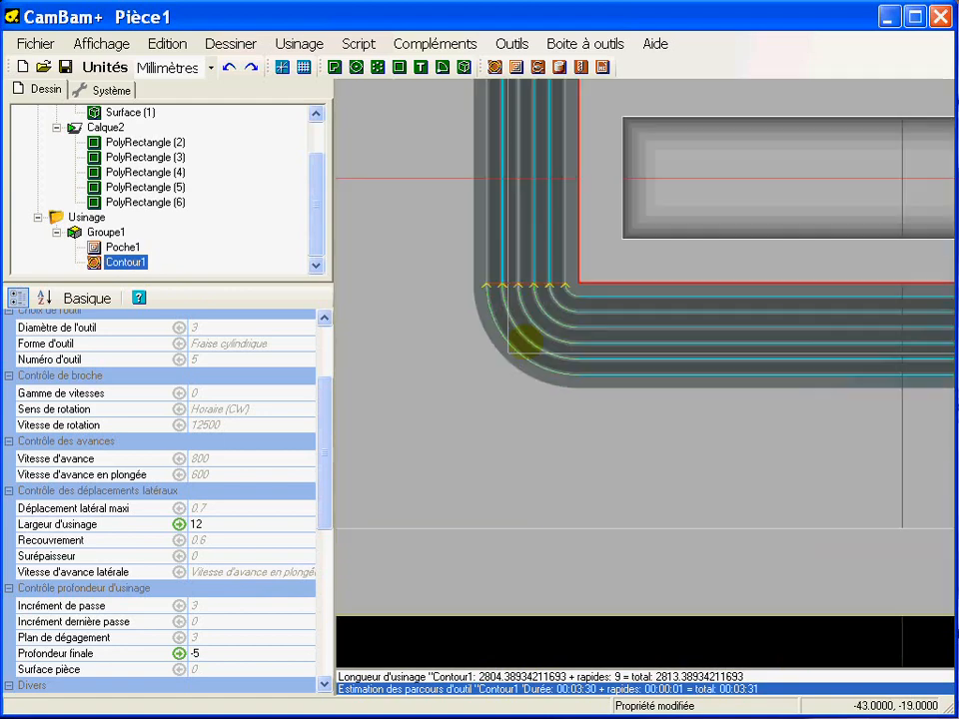
scroll(525, 339, "up", 2)
scroll(569, 461, "down", 4)
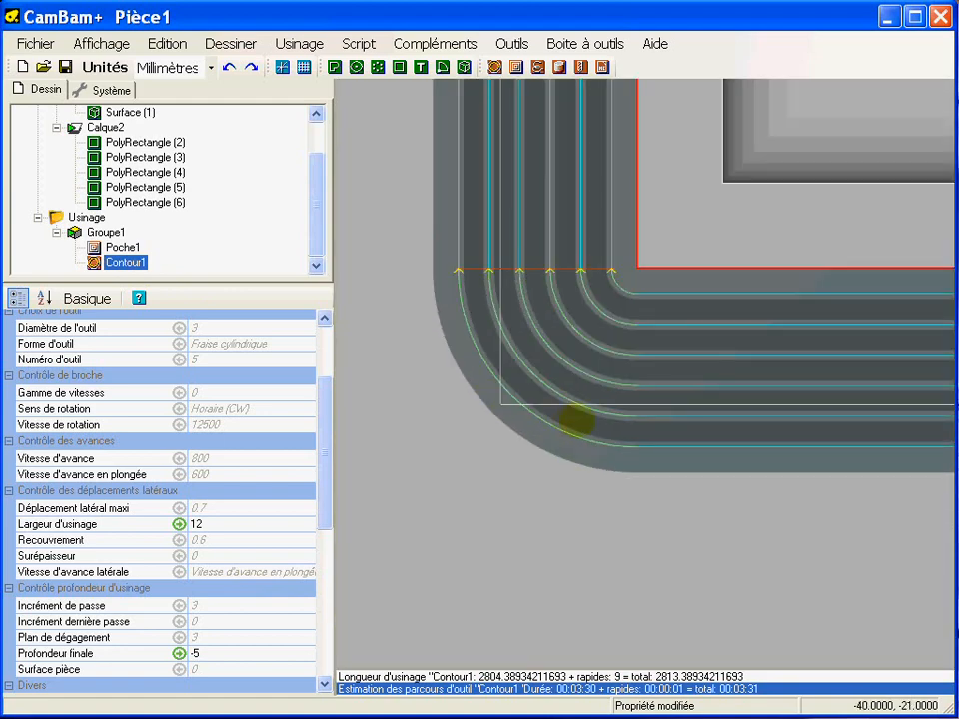
left_click_drag(548, 461, 647, 486, "alt")
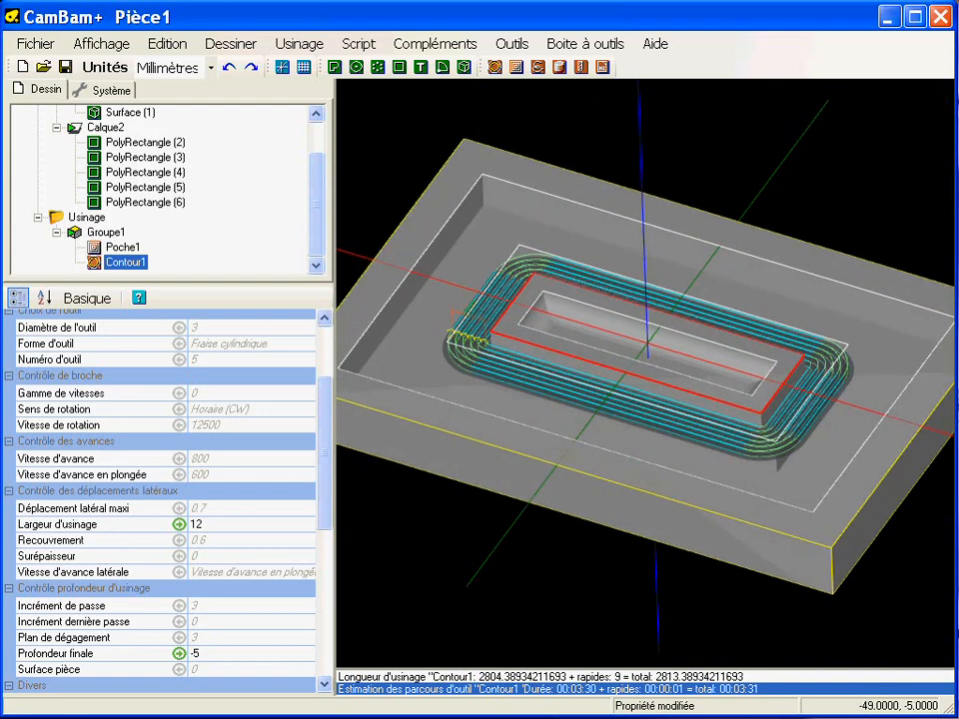
- Create the G-code file for the whole machining job, overwriting the existing Pièce1.nc
left_click(396, 135)
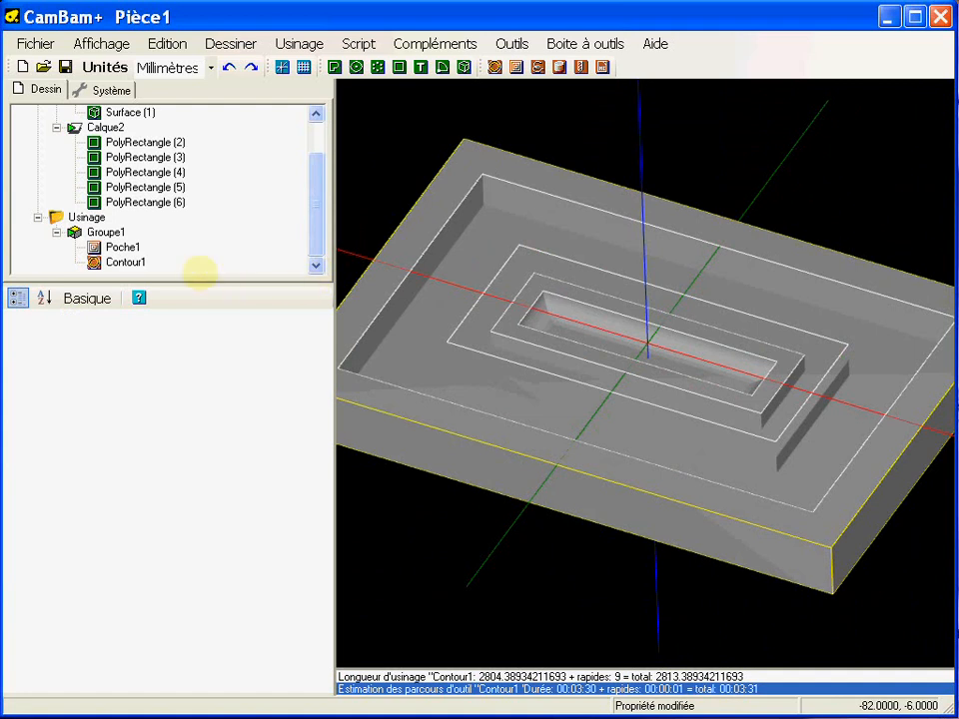
right_click(86, 217)
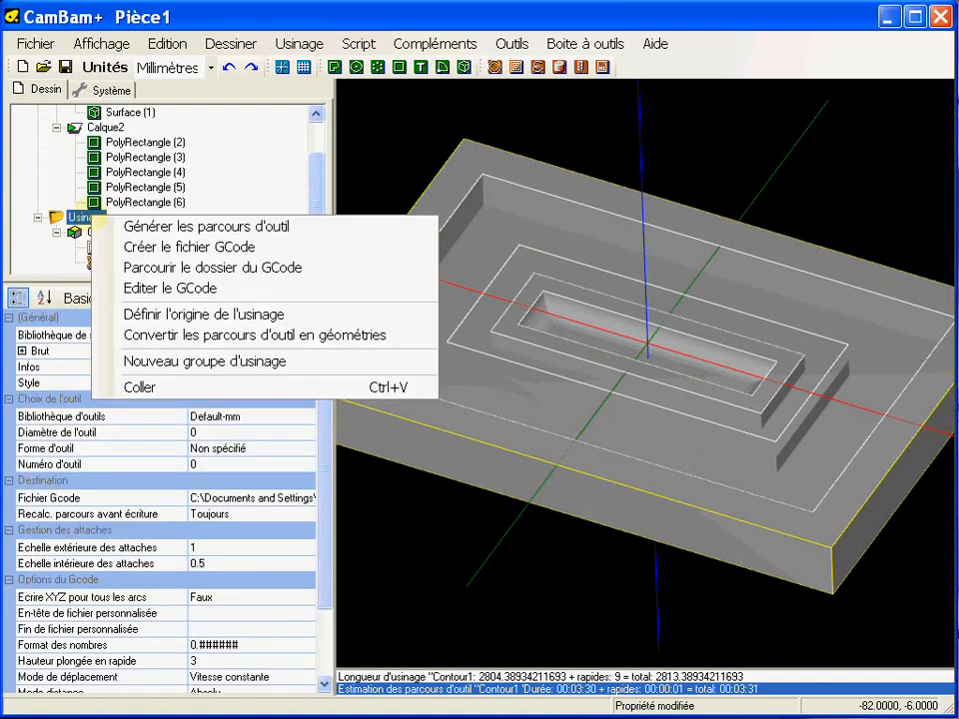
left_click(159, 246)
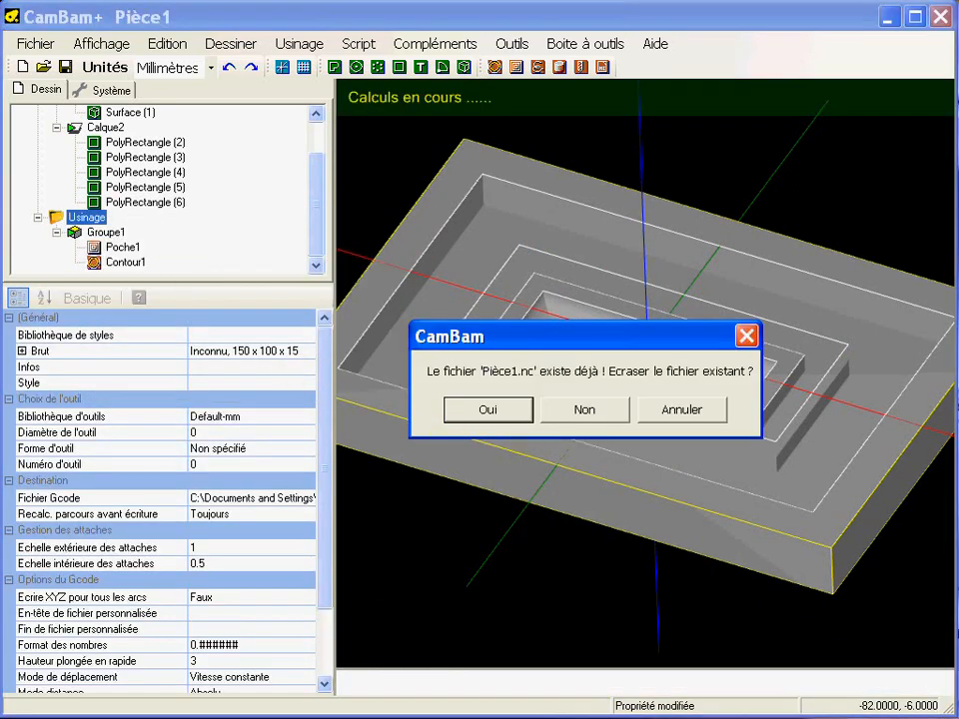
left_click(500, 407)
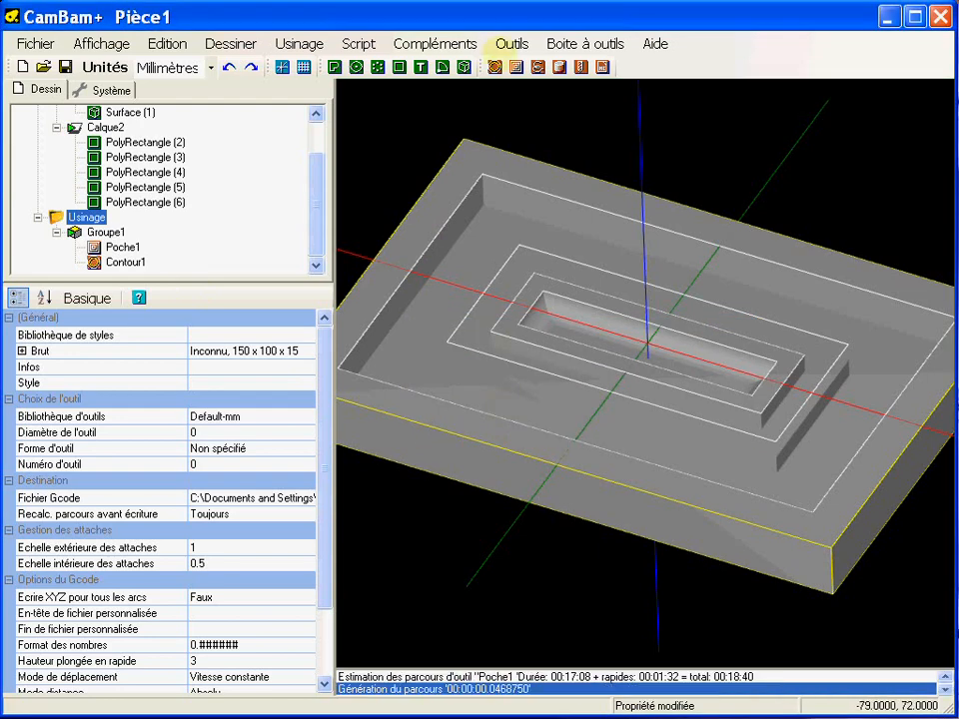
- Send the G-code to CutViewer Mill, run the machining simulation and inspect the simulated part
left_click(511, 43)
left_click(590, 270)
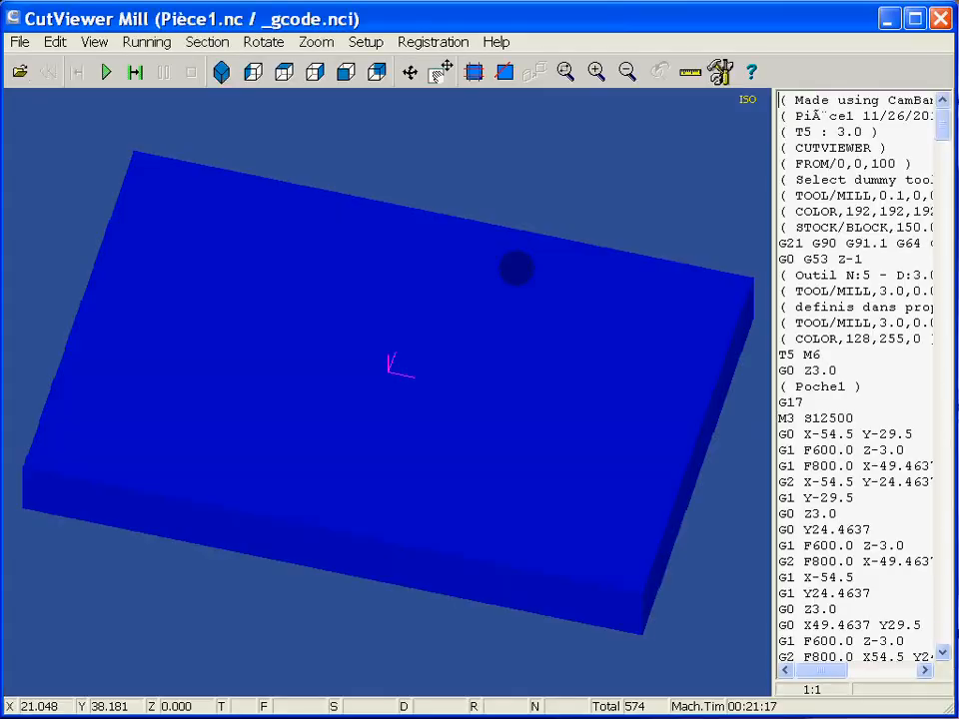
left_click(106, 71)
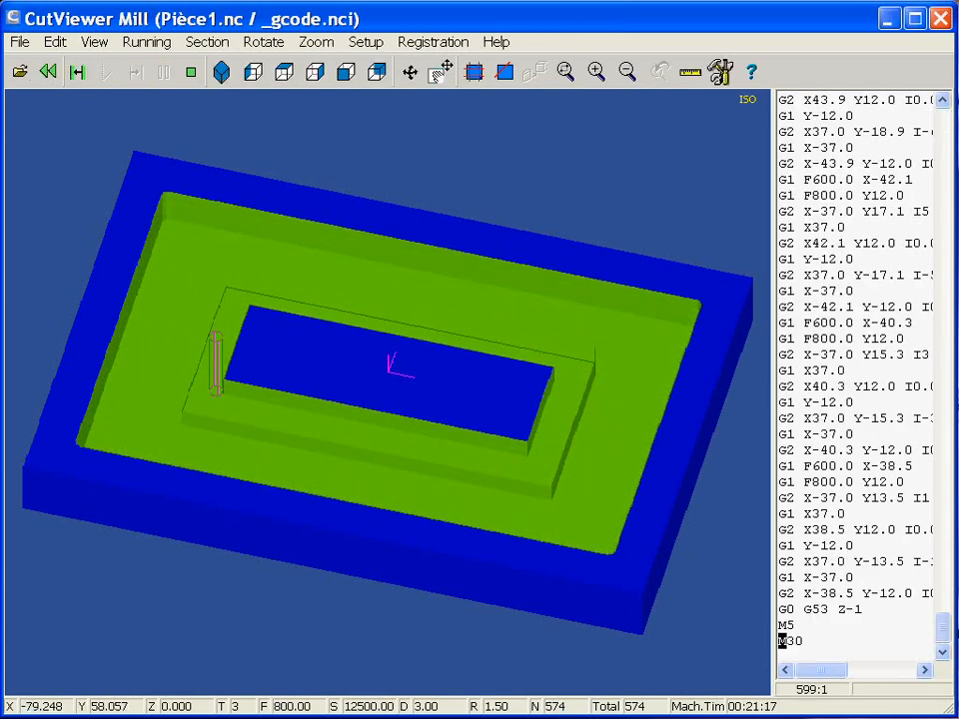
left_click(410, 71)
mouse_move(428, 428)
left_mouse_down()
mouse_move(401, 379)
mouse_move(418, 405)
mouse_move(456, 400)
mouse_move(407, 403)
mouse_move(414, 420)
left_mouse_up()
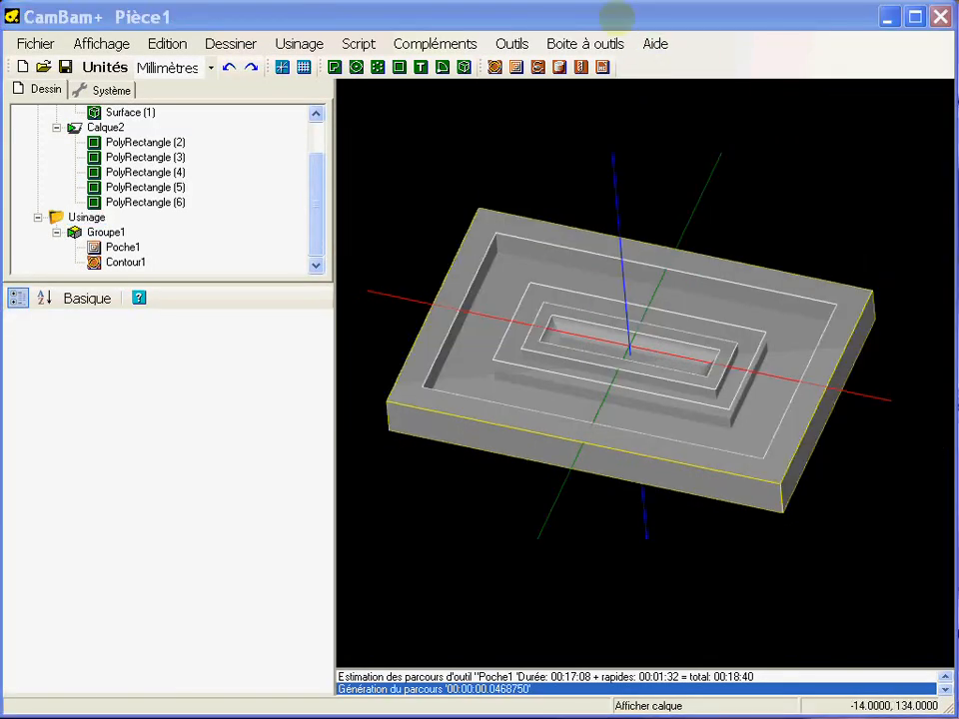
- Back in CamBam, create a contour operation on the outline of the curved-wall recess in the centre of the raised ridge
middle_click_drag(582, 397, 533, 384)
scroll(555, 350, "up", 6)
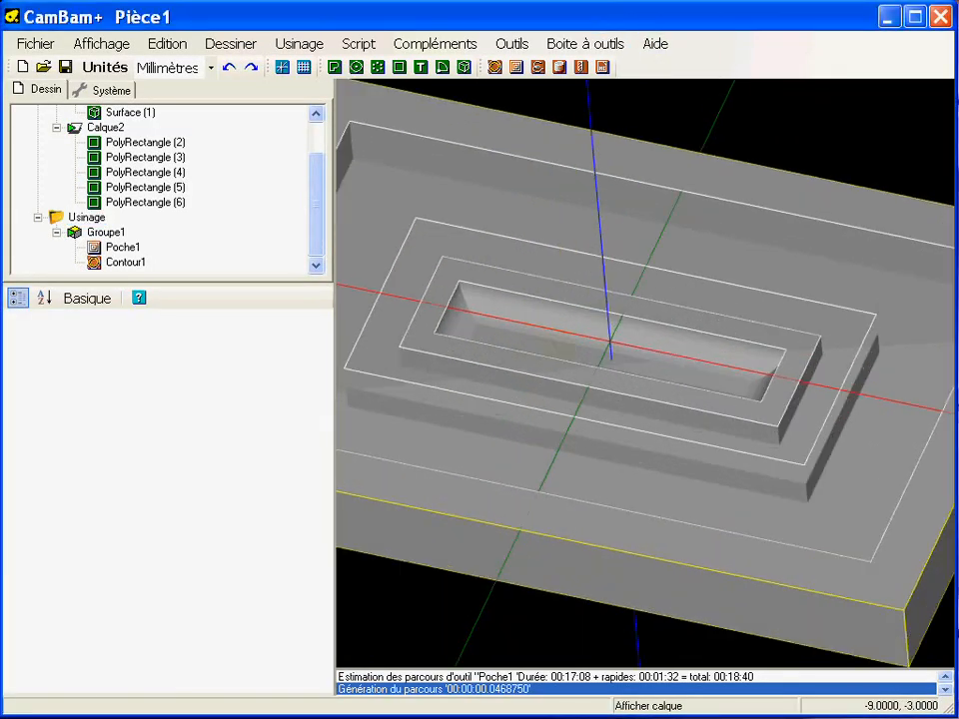
left_click_drag(524, 358, 402, 337, "alt")
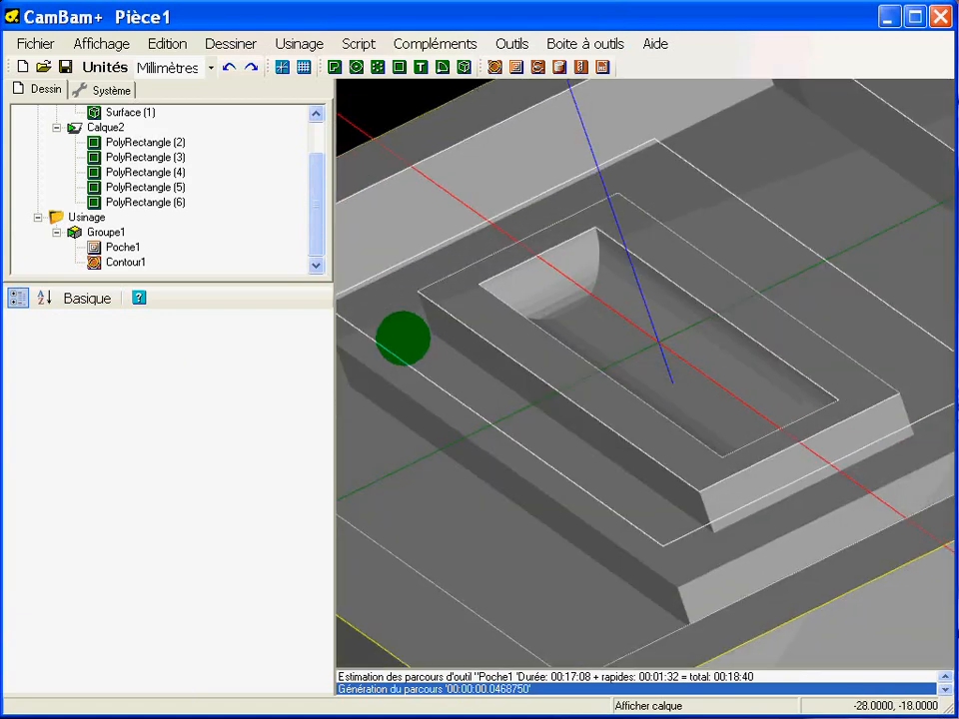
left_click_drag(723, 386, 587, 393, "alt")
scroll(587, 393, "down", 2)
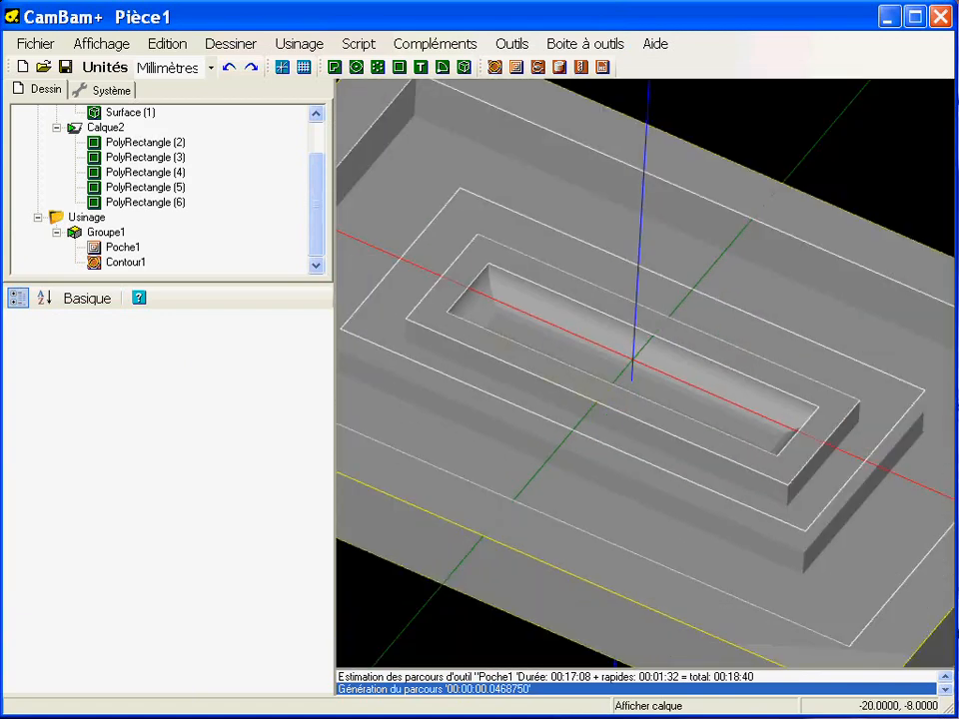
left_click(495, 335)
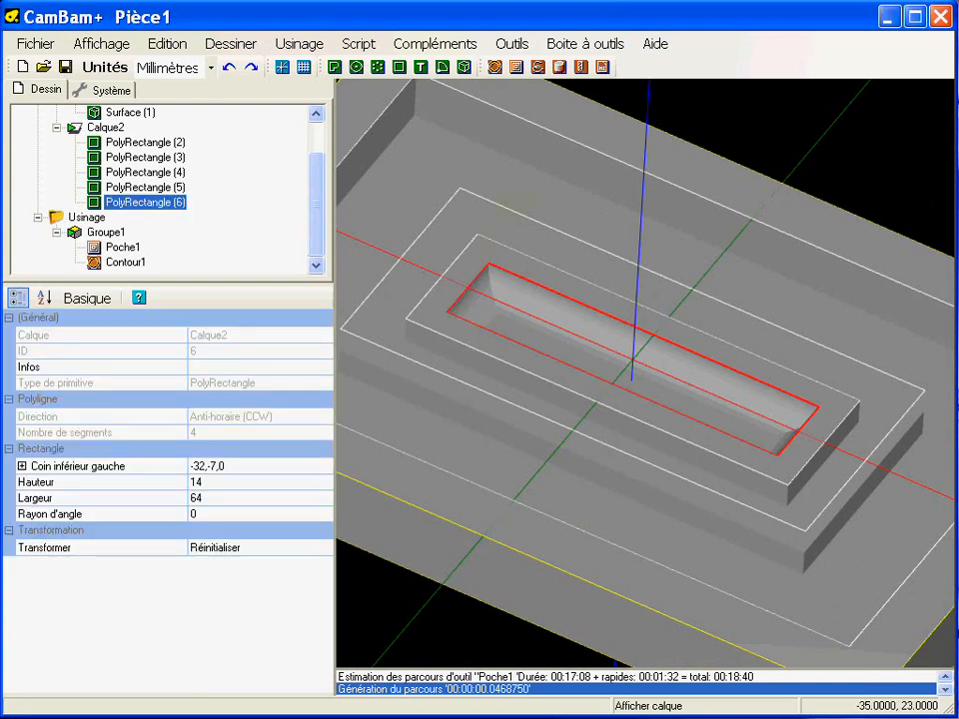
left_click(494, 67)
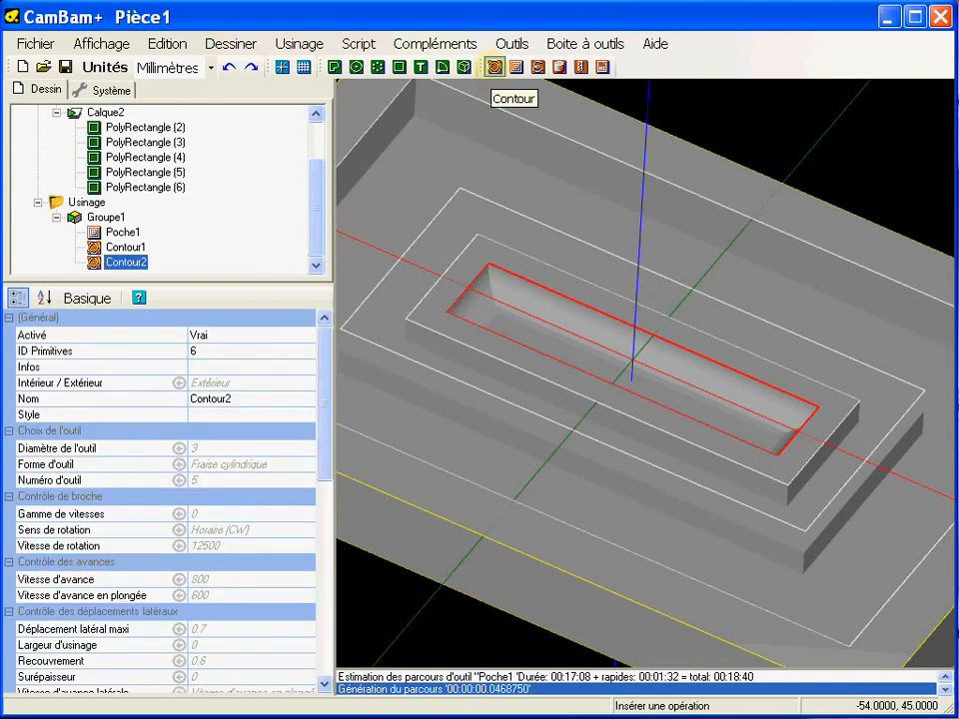
left_click(317, 222)
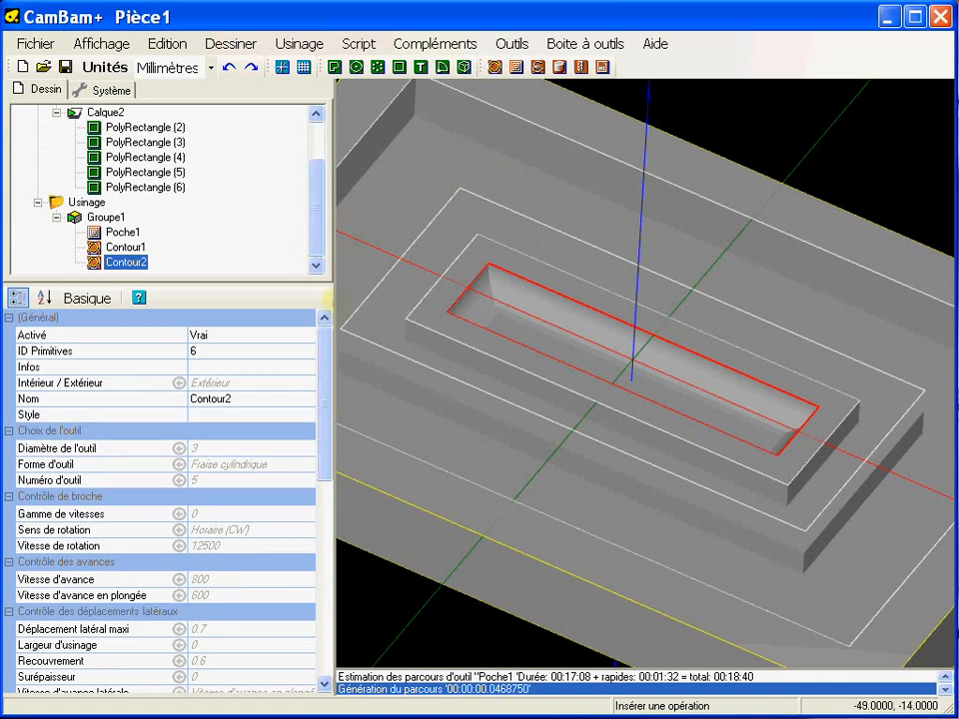
mouse_move(316, 357)
left_mouse_down()
mouse_move(317, 381)
mouse_move(317, 355)
left_mouse_up()
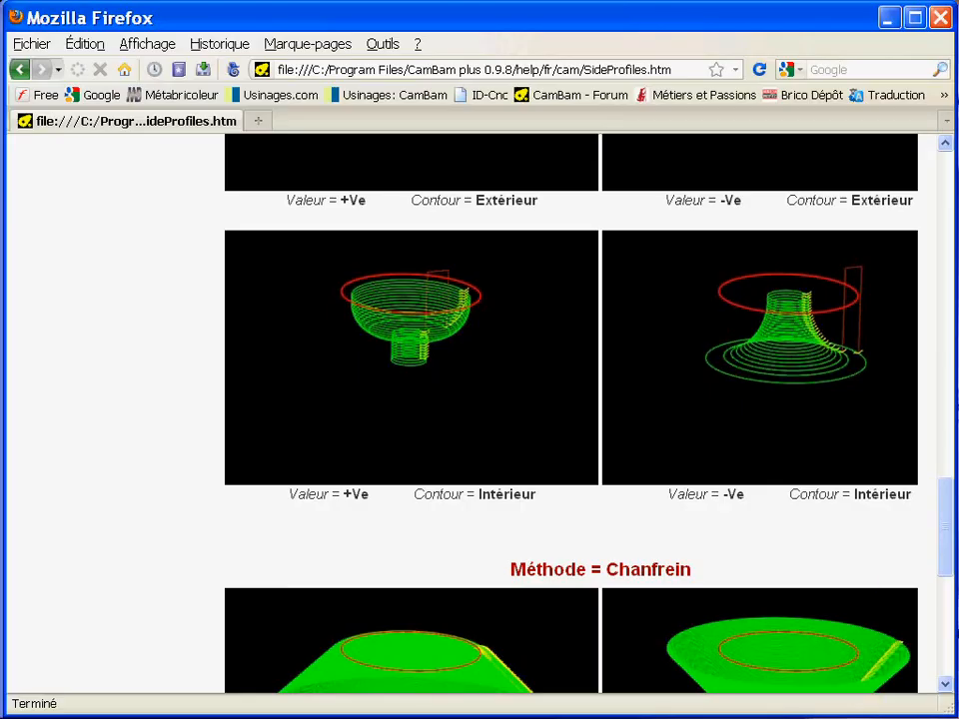
- In the Firefox help page on side profiles, compare the concave radius (Rayon concave) examples for positive and negative values, exterior and interior
mouse_move(944, 529)
left_mouse_down()
mouse_move(938, 335)
mouse_move(939, 510)
left_mouse_up()
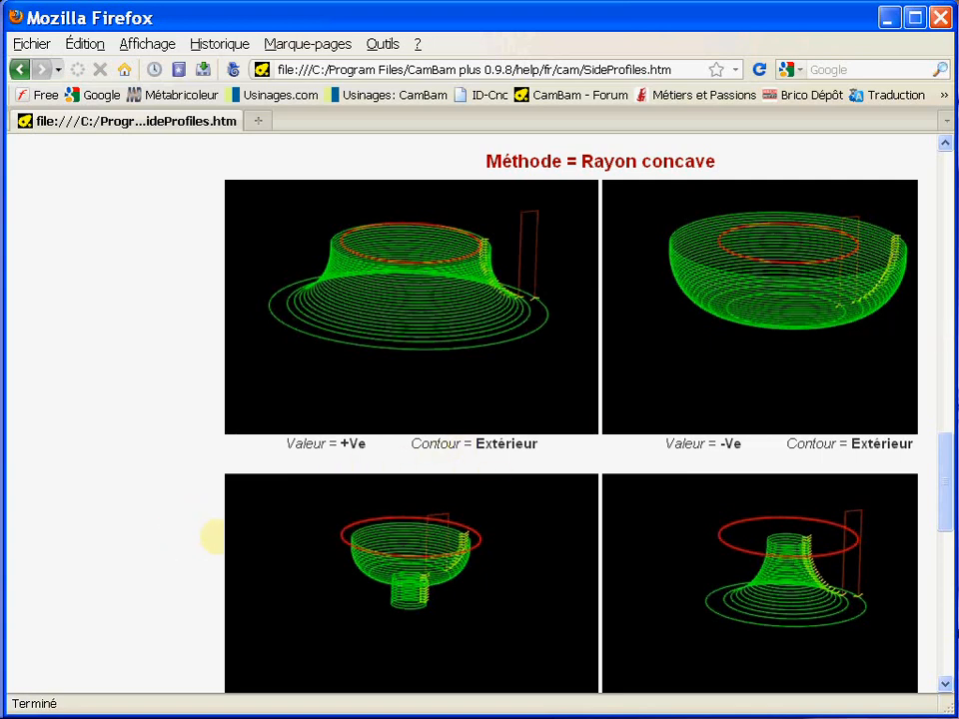
middle_click(423, 546)
middle_click(423, 547)
scroll(415, 556, "down", 4)
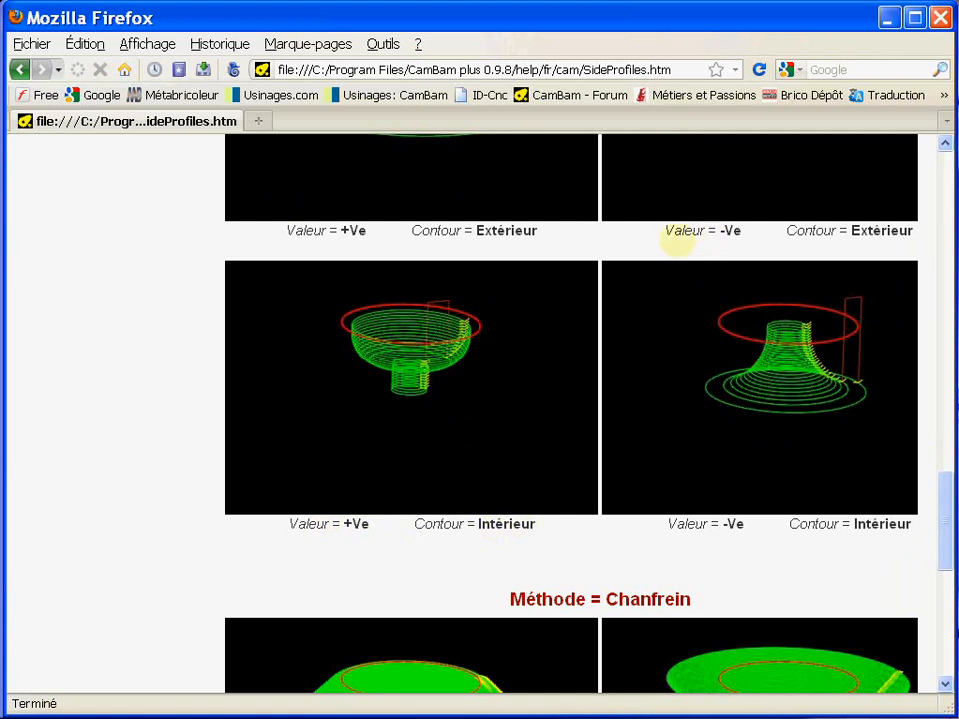
- Review the concave radius examples once more, switch back to CamBam and apply the style "test" to the recess contour operation
scroll(676, 230, "up", 4)
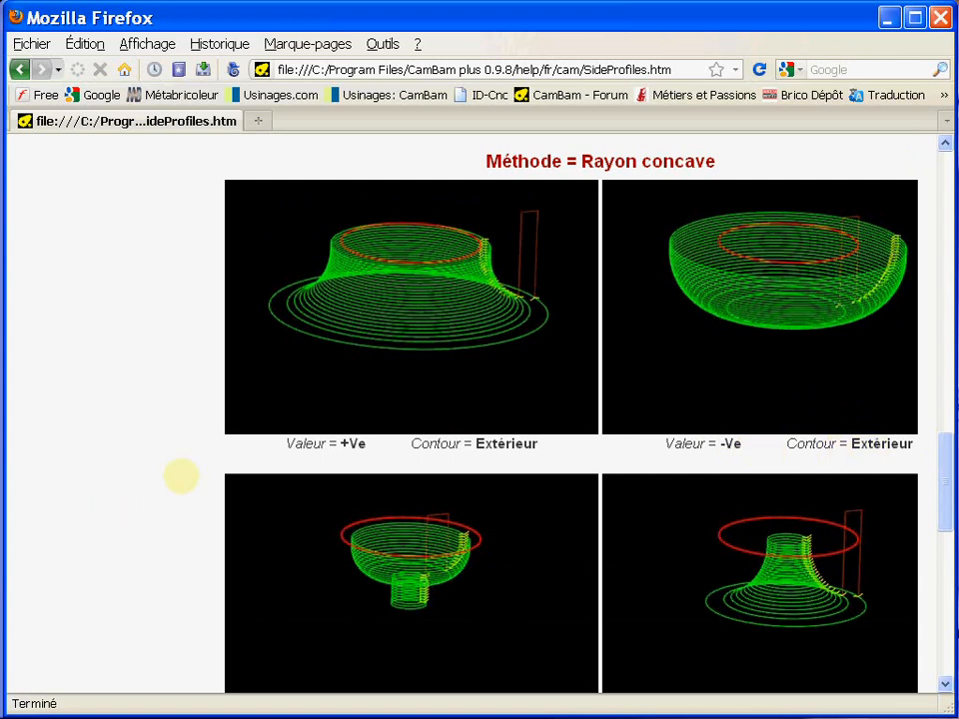
scroll(180, 474, "down", 2)
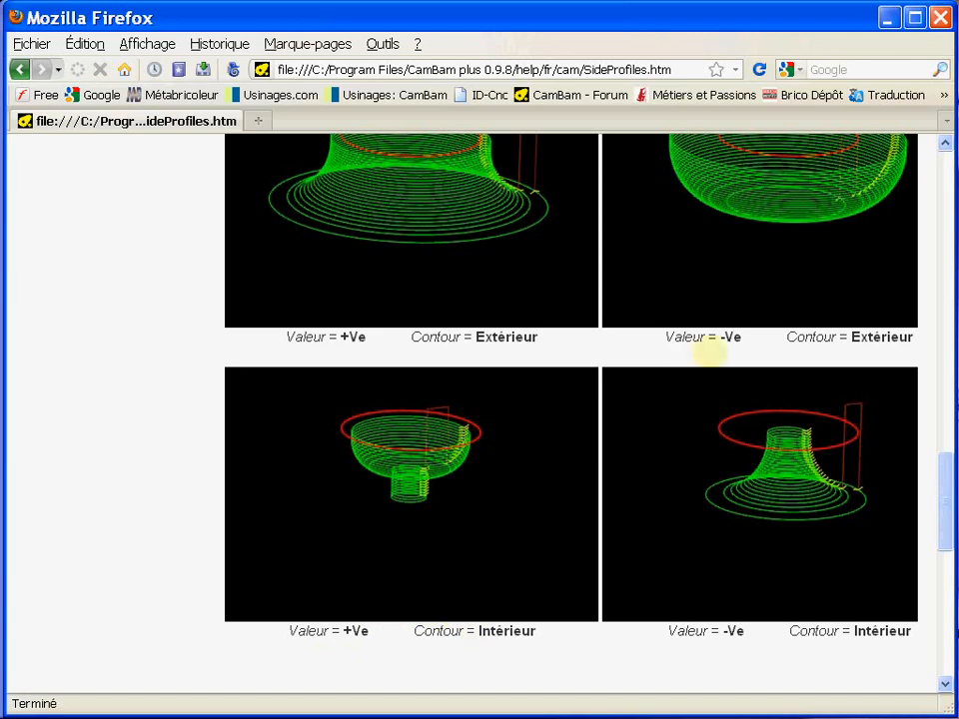
left_click(887, 18)
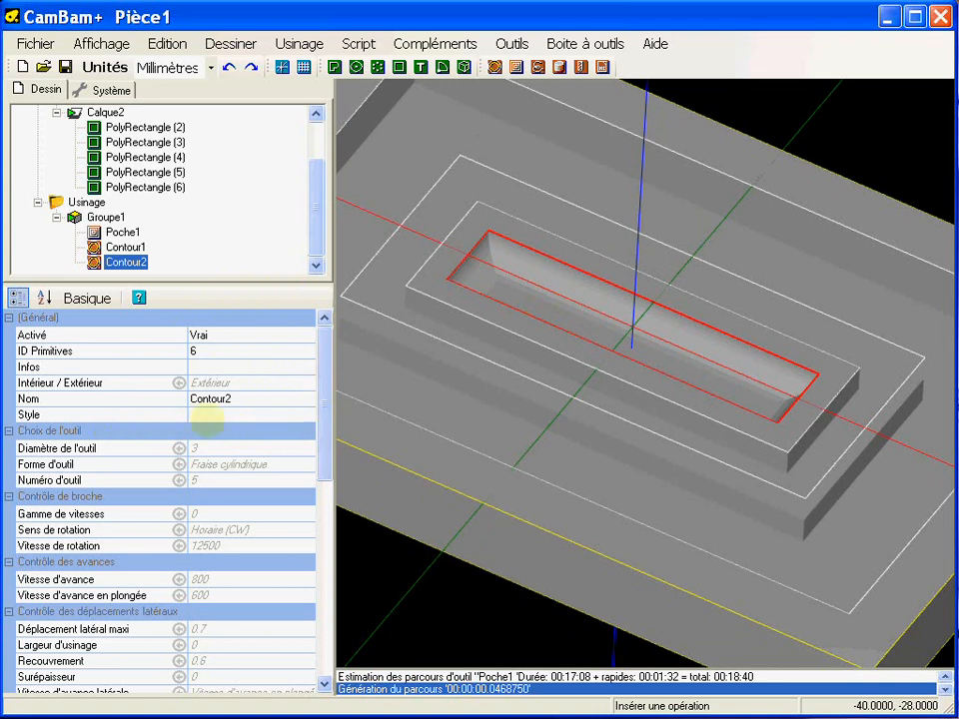
left_click(303, 413)
left_click(306, 415)
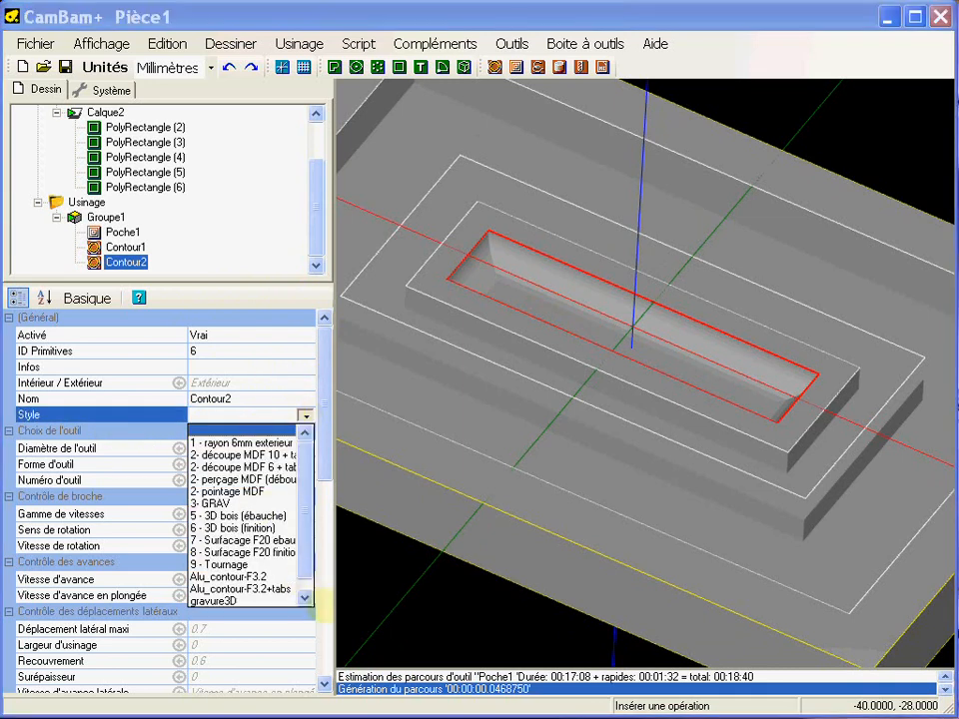
scroll(283, 602, "down", 1)
left_click(205, 600)
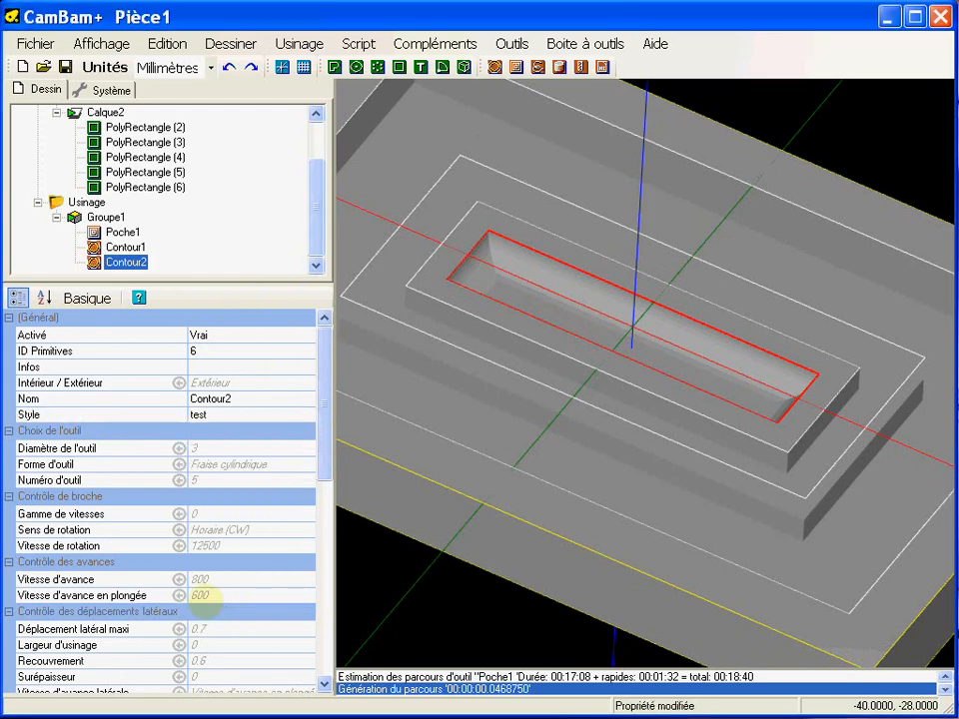
- Set the recess contour's final depth (Profondeur finale) to -5 and generate its toolpath
left_click_drag(321, 407, 321, 541)
left_click(219, 450)
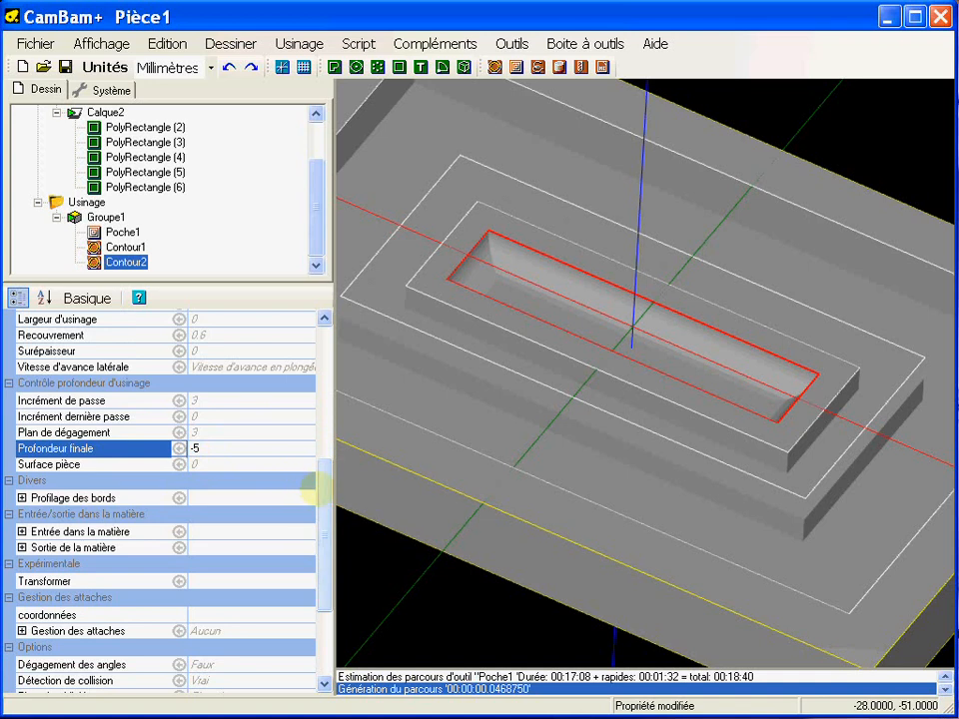
scroll(314, 492, "down", 2)
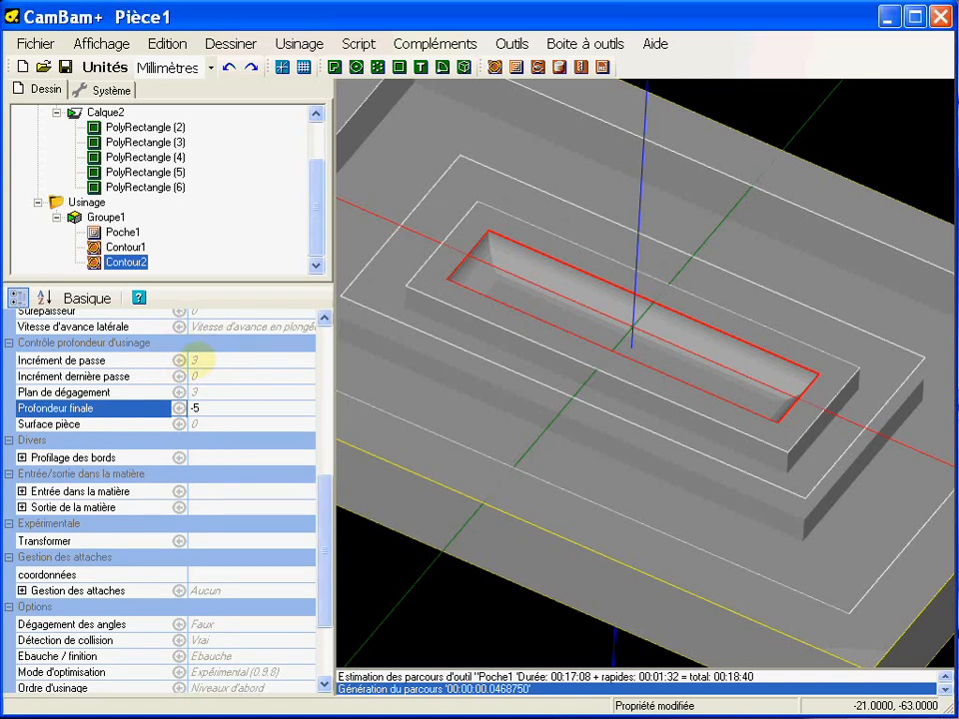
left_click_drag(313, 494, 318, 554)
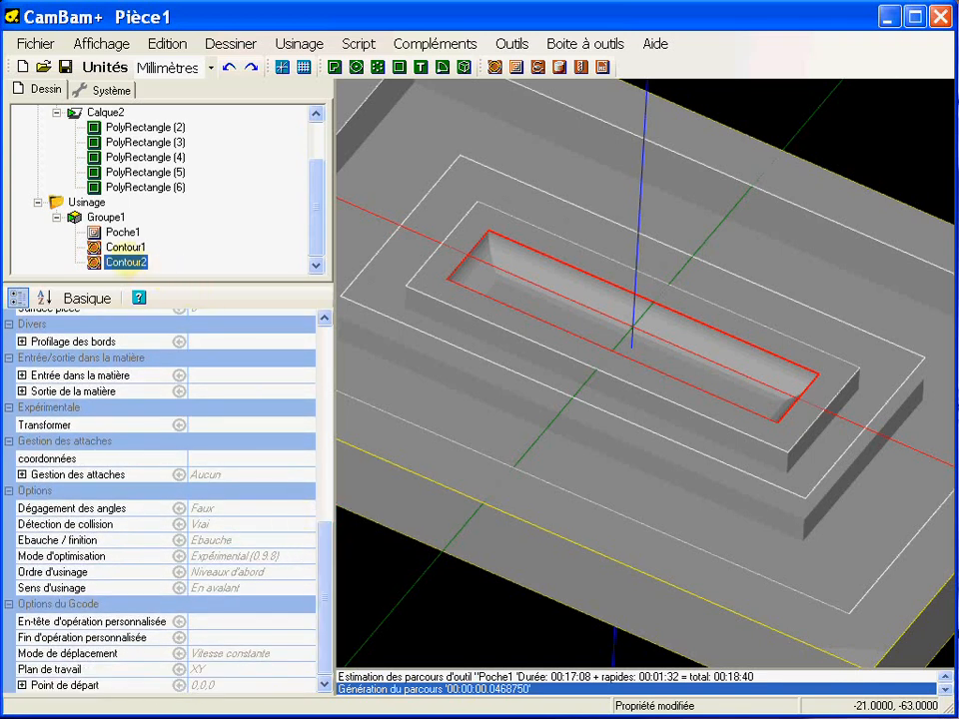
right_click(122, 262)
left_click(174, 267)
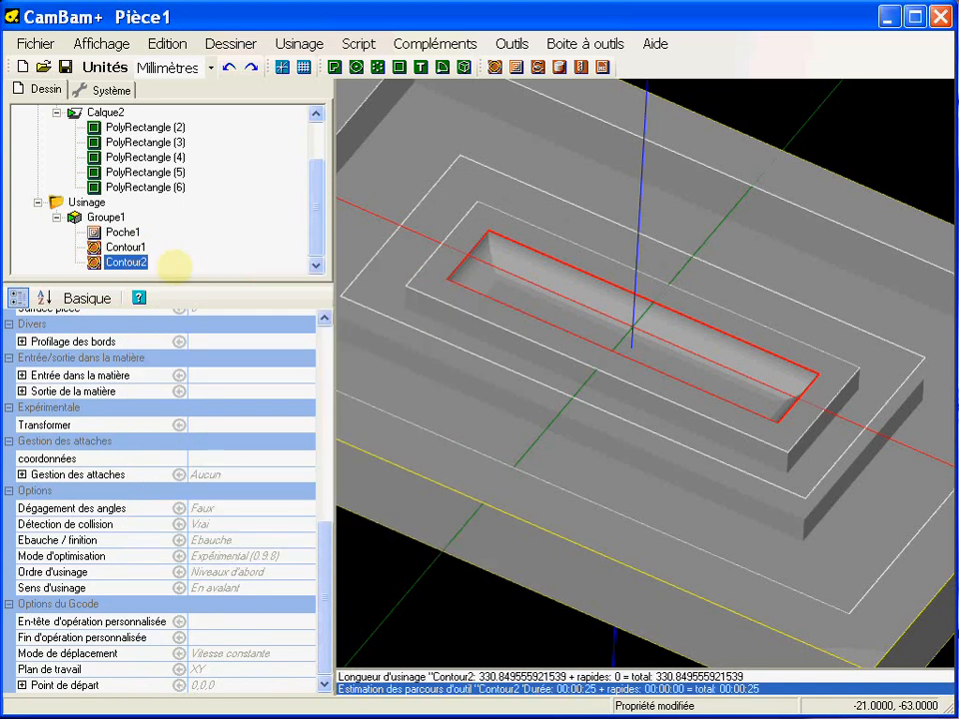
scroll(634, 344, "down", 3)
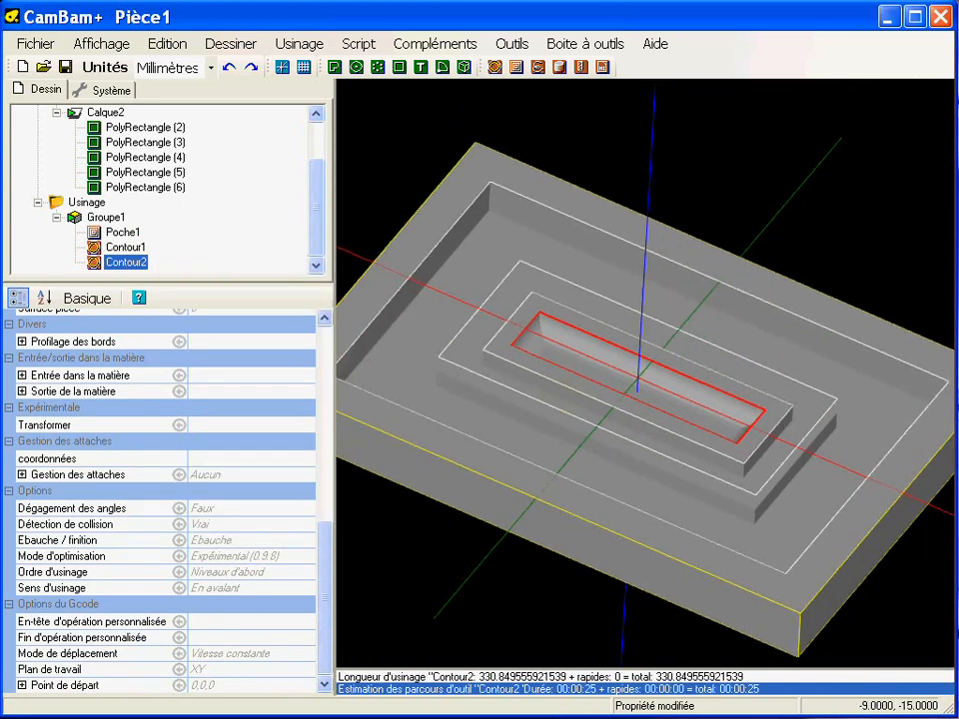
- Hide layer Calque1 containing the 3D surface and examine the recess contour's toolpath against its outline
scroll(314, 193, "up", 2)
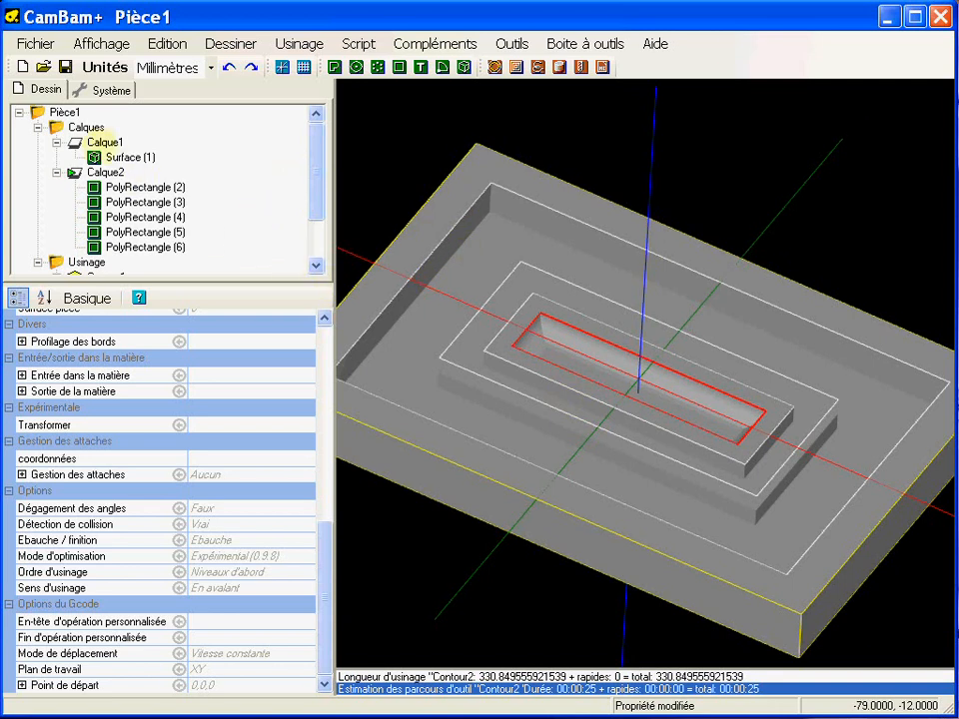
right_click(97, 140)
left_click(175, 189)
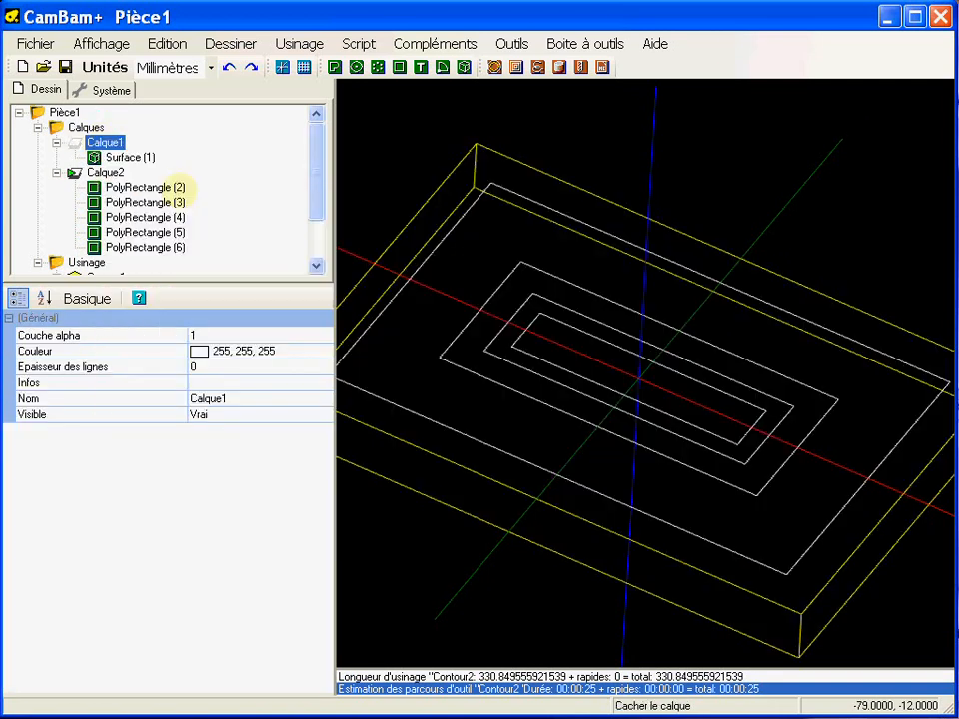
left_click(315, 245)
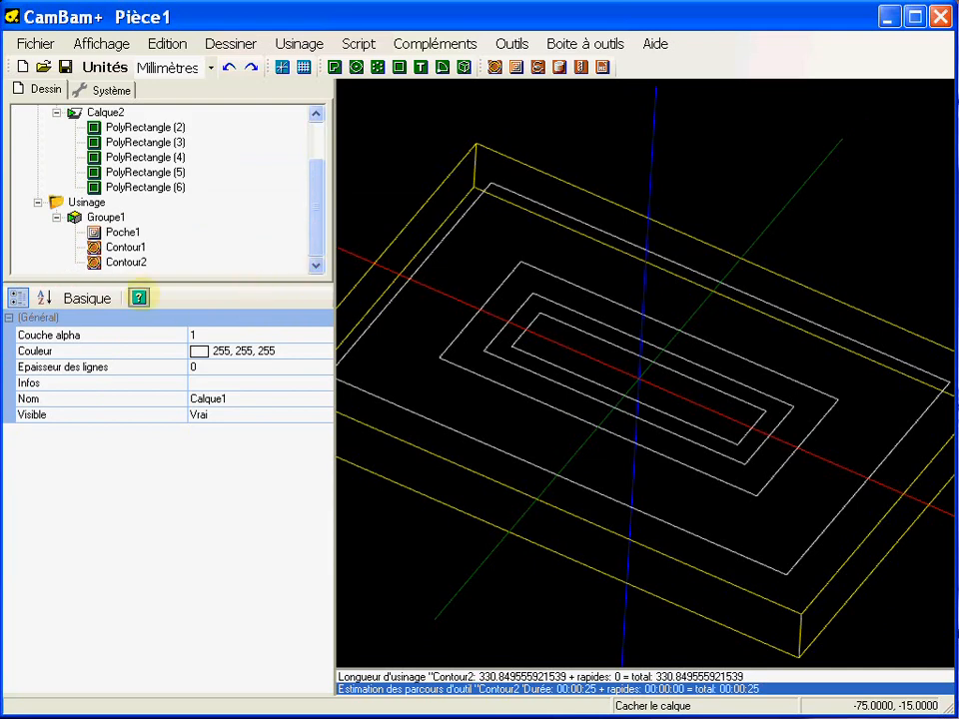
left_click(126, 262)
scroll(531, 422, "up", 8)
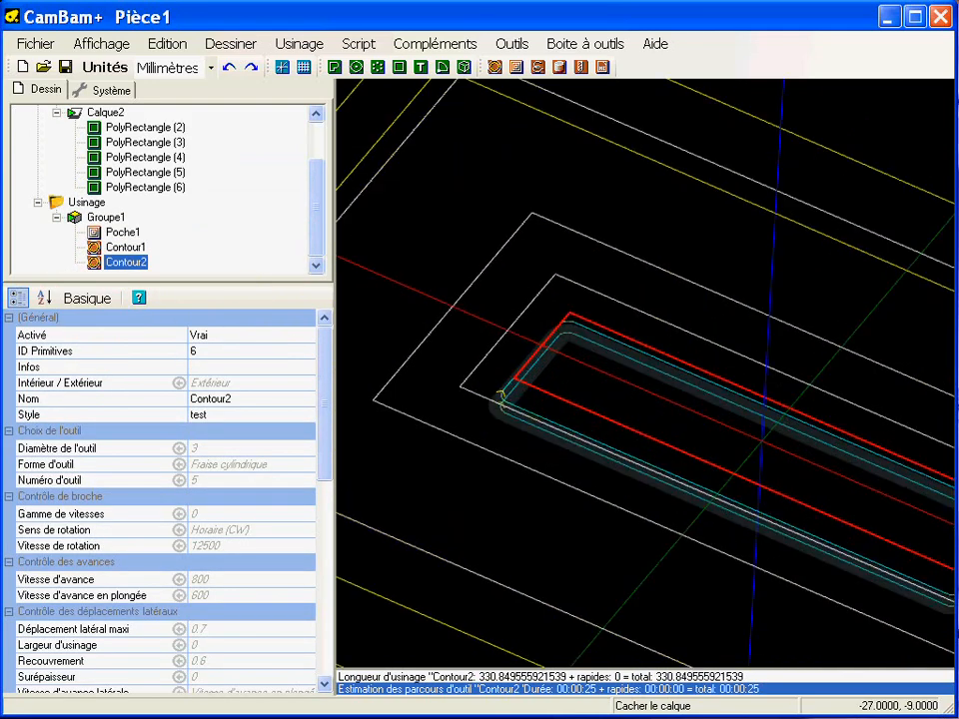
left_click_drag(507, 498, 512, 380, "alt")
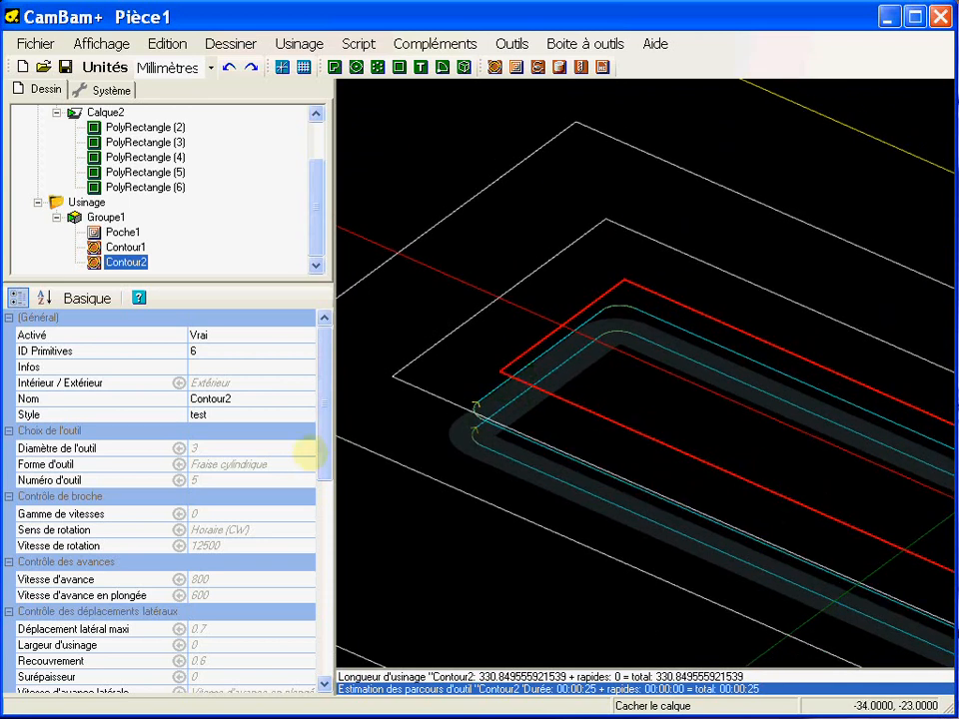
- Set the recess contour's Intérieur / Extérieur option to Intérieur, regenerate its toolpath and inspect the result
left_click(295, 380)
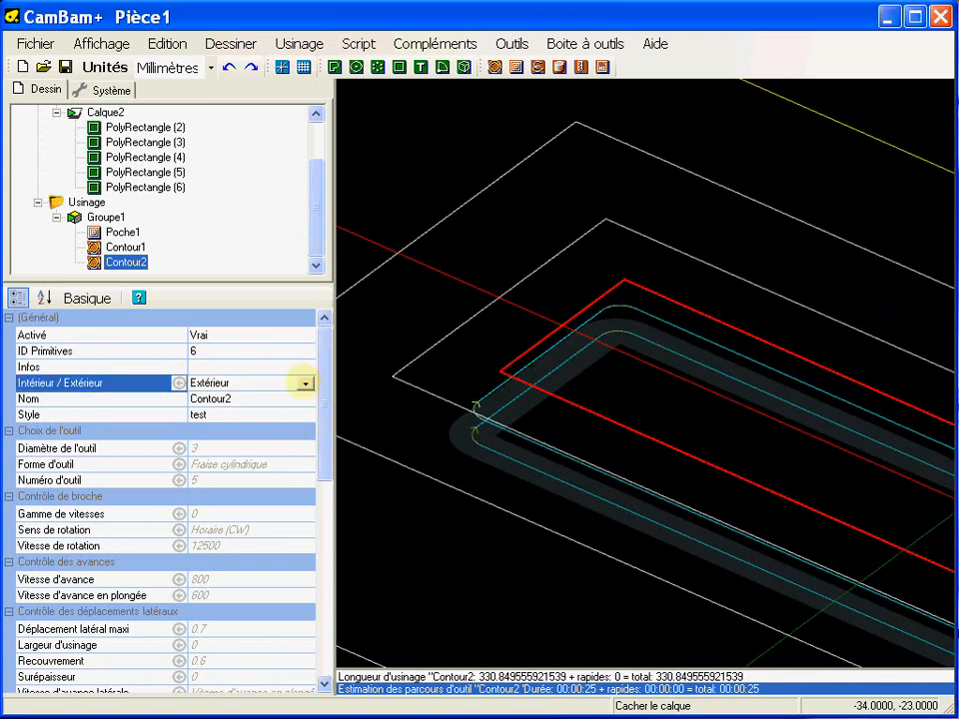
left_click(303, 383)
left_click(247, 409)
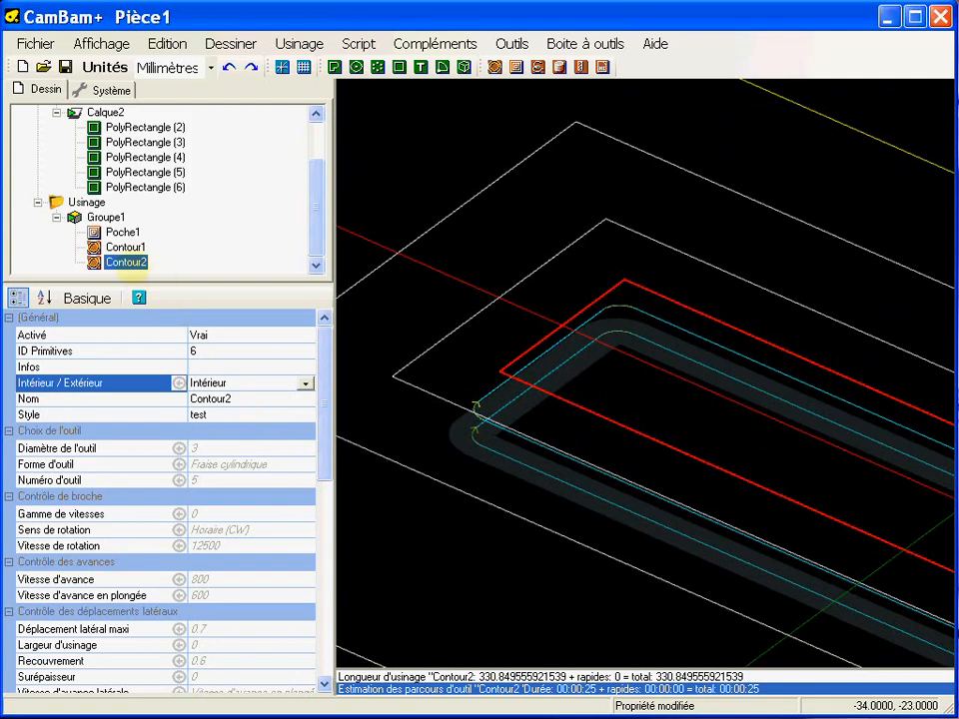
right_click(128, 262)
left_click(170, 267)
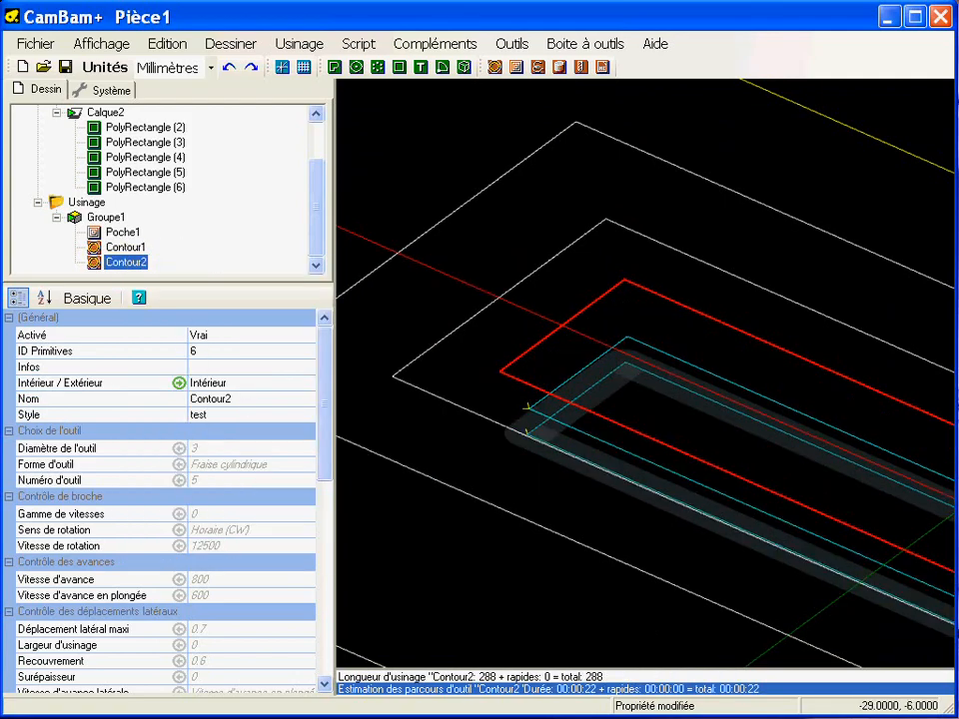
left_click_drag(533, 521, 529, 388, "alt")
middle_click_drag(764, 366, 601, 256)
scroll(604, 258, "down", 3)
middle_click_drag(629, 397, 612, 411)
scroll(592, 396, "down", 1)
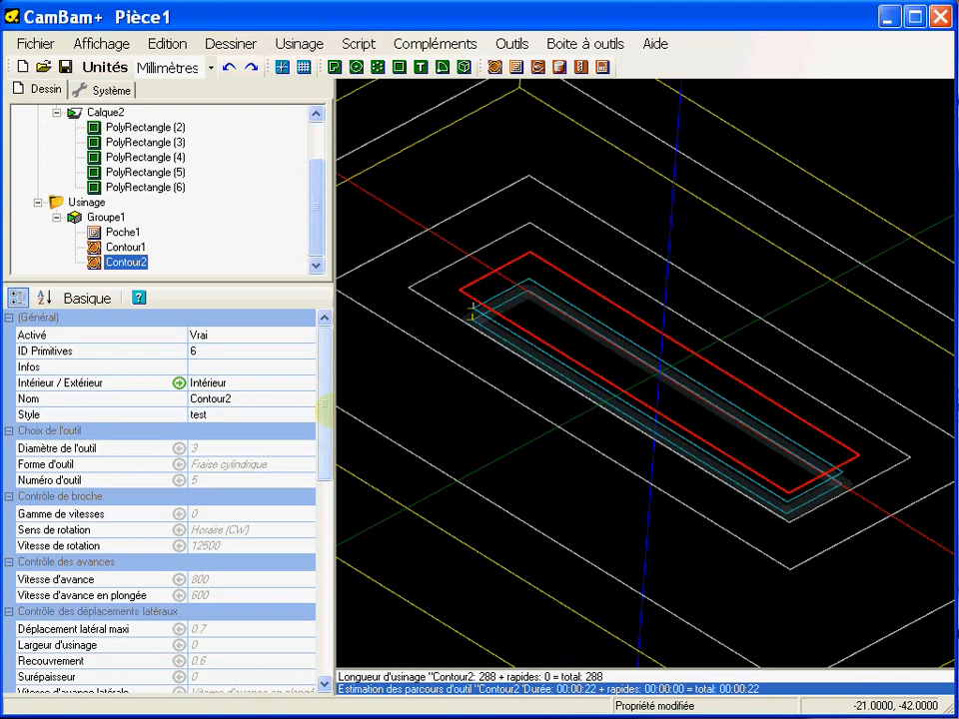
- Set the recess contour's edge profiling (Profilage des bords) to method Rayon concave (congé) with a value of 5
left_click_drag(312, 370, 314, 539)
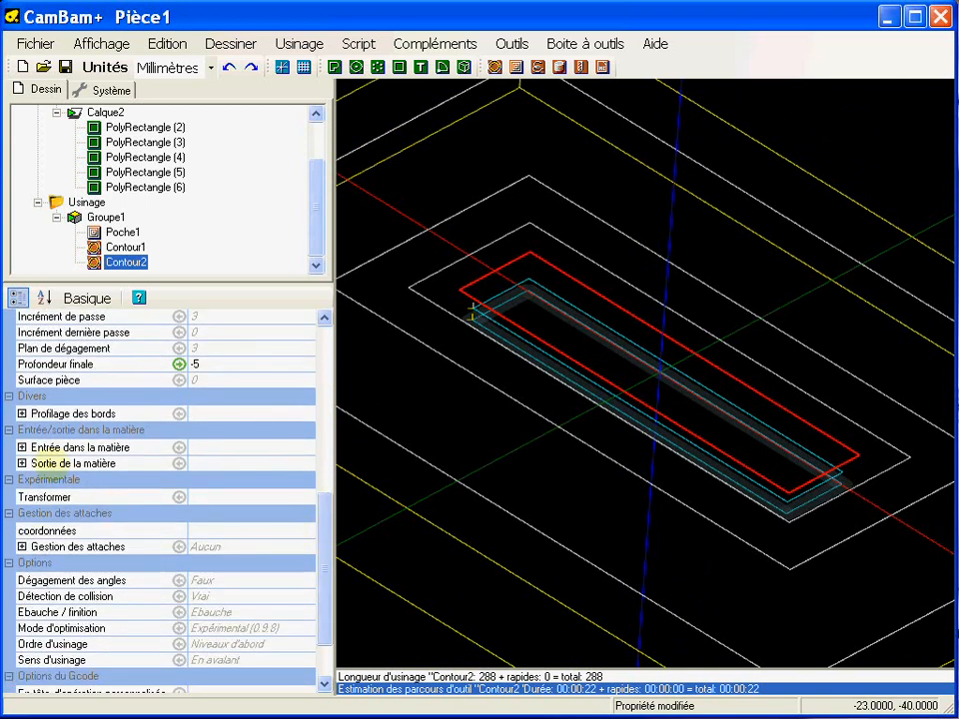
left_click(21, 412)
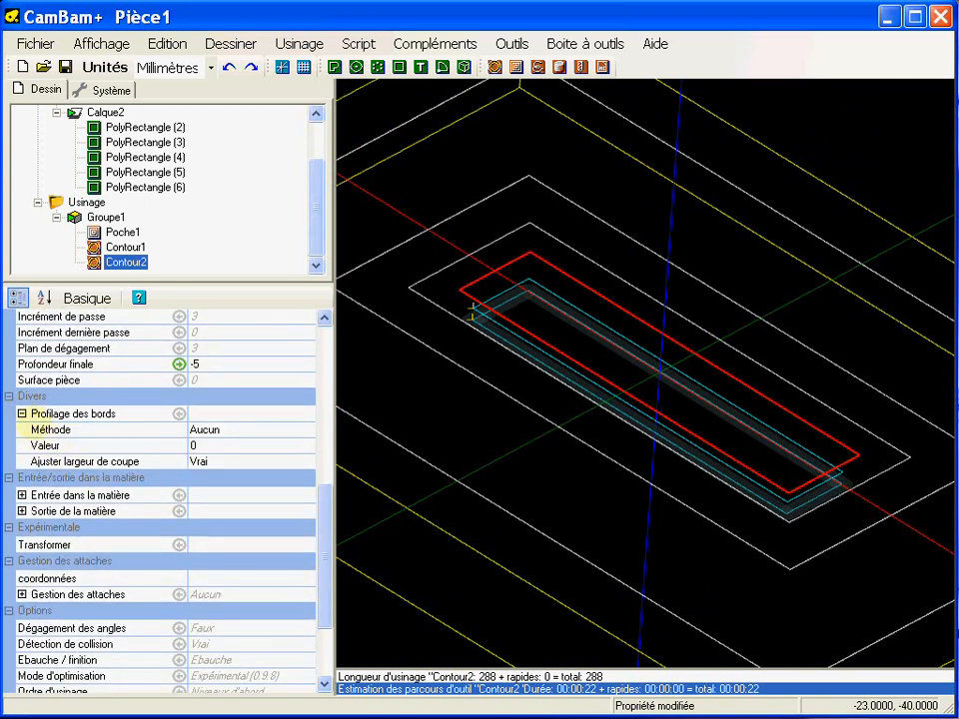
left_click(304, 430)
left_click(304, 429)
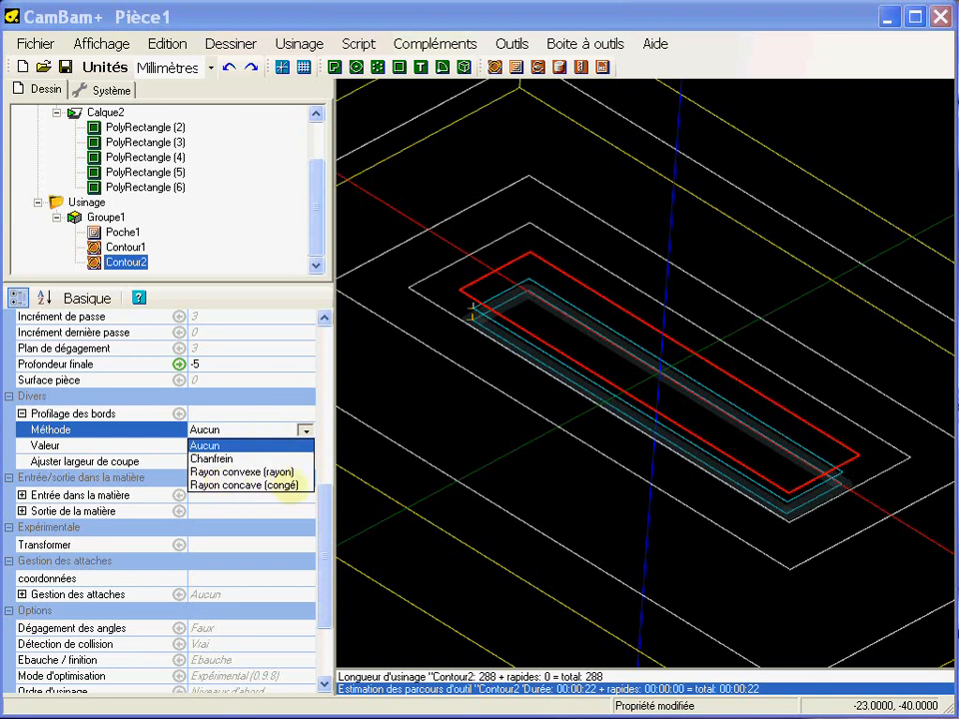
left_click(283, 484)
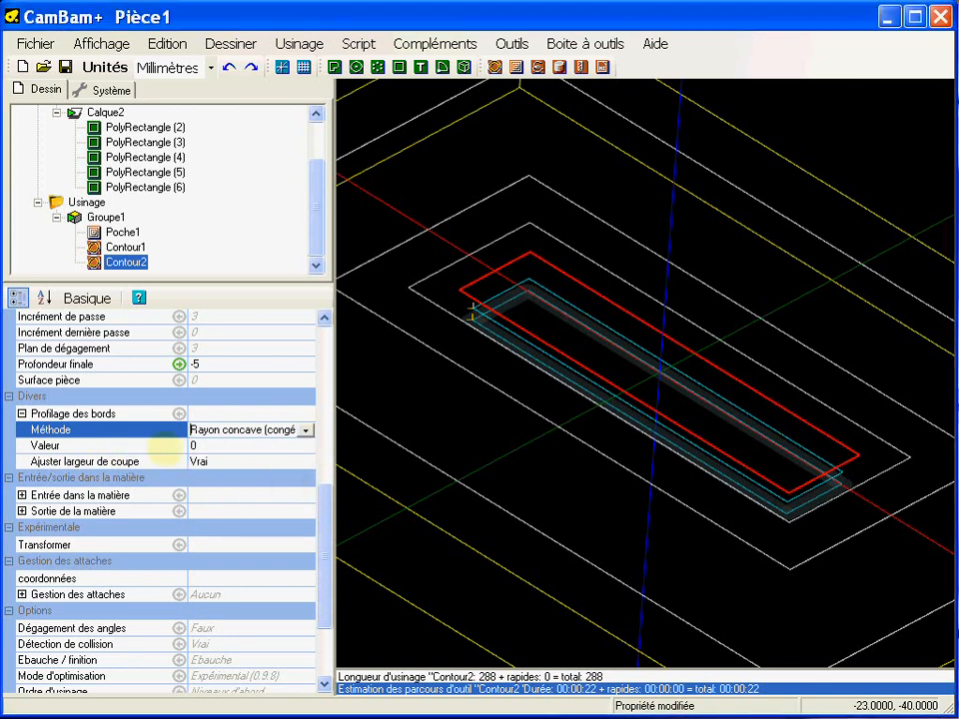
left_click(220, 449)
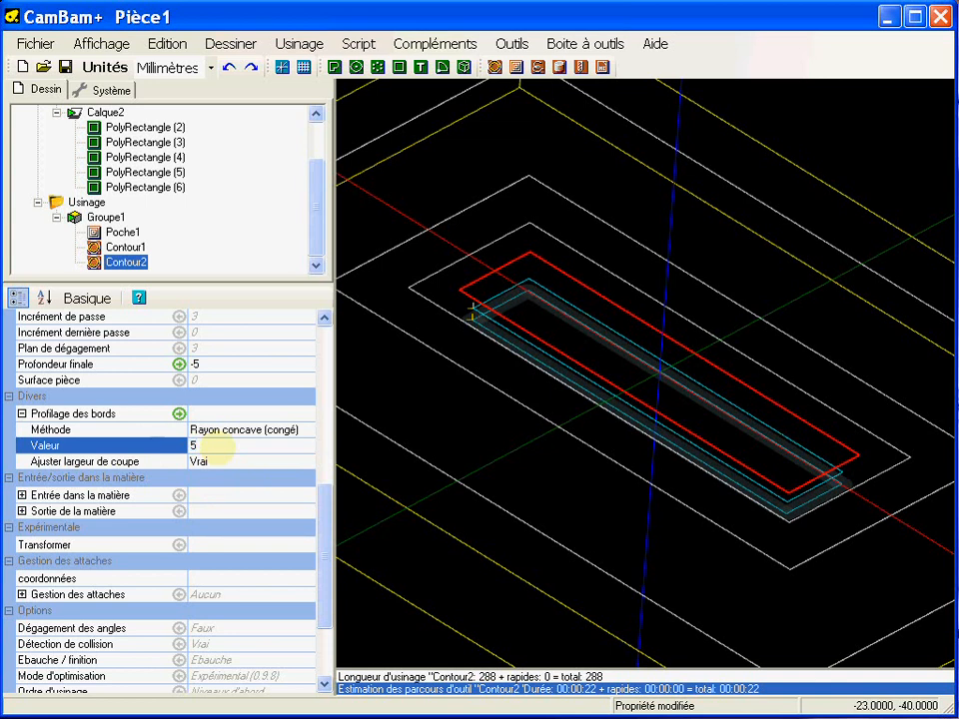
- Regenerate the toolpath of the recess contour with its concave side profile and inspect the passes from several angles
right_click(134, 261)
left_click(160, 267)
left_click_drag(533, 417, 508, 394, "alt")
scroll(611, 352, "up", 5)
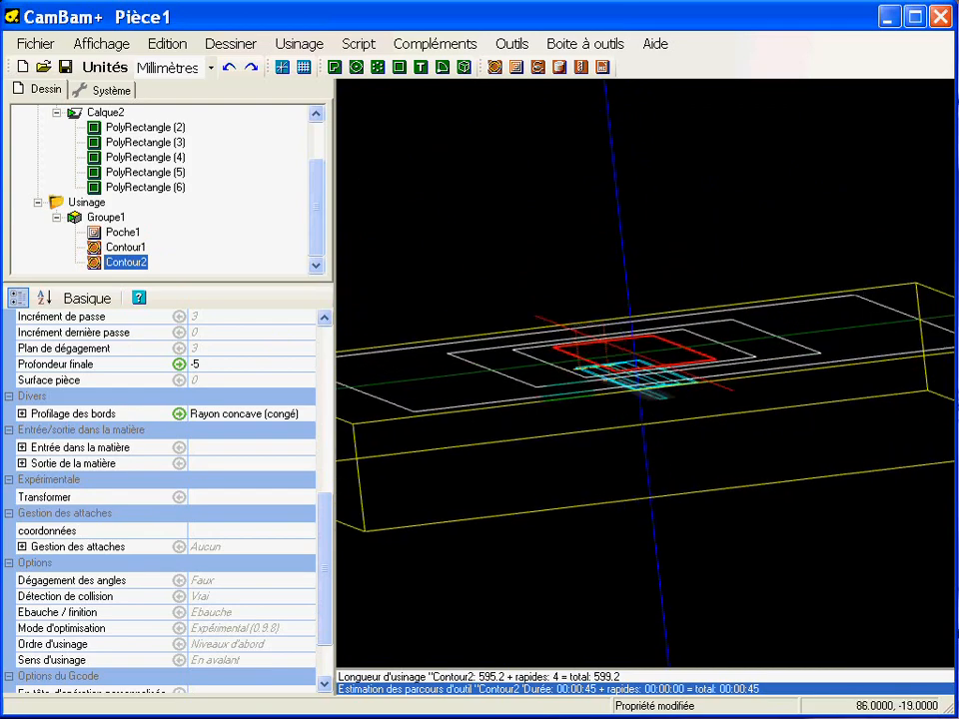
left_click_drag(632, 371, 647, 400, "alt")
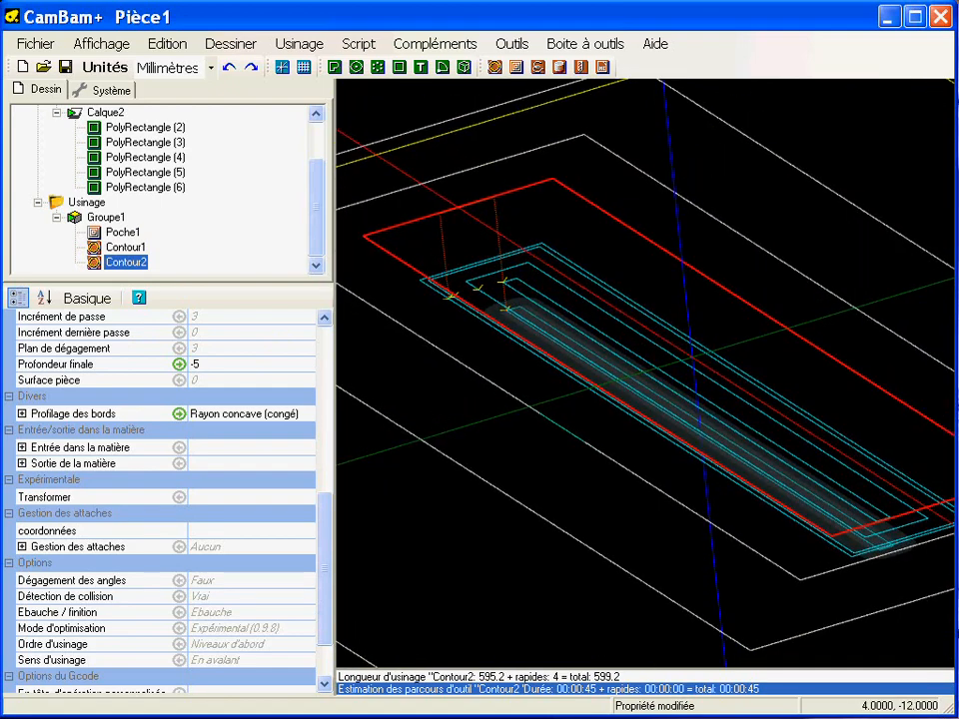
- Set the recess contour's depth increment (Incrément de passe) to 0.2 and regenerate its toolpath
left_click_drag(322, 511, 321, 441)
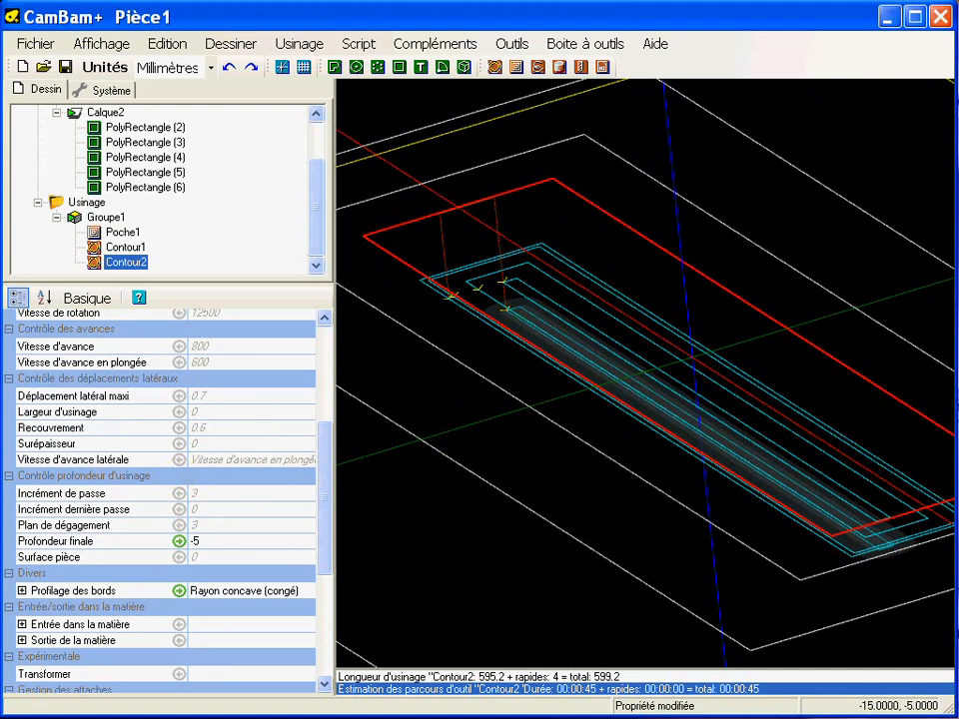
middle_click_drag(562, 371, 502, 356)
scroll(504, 357, "down", 2)
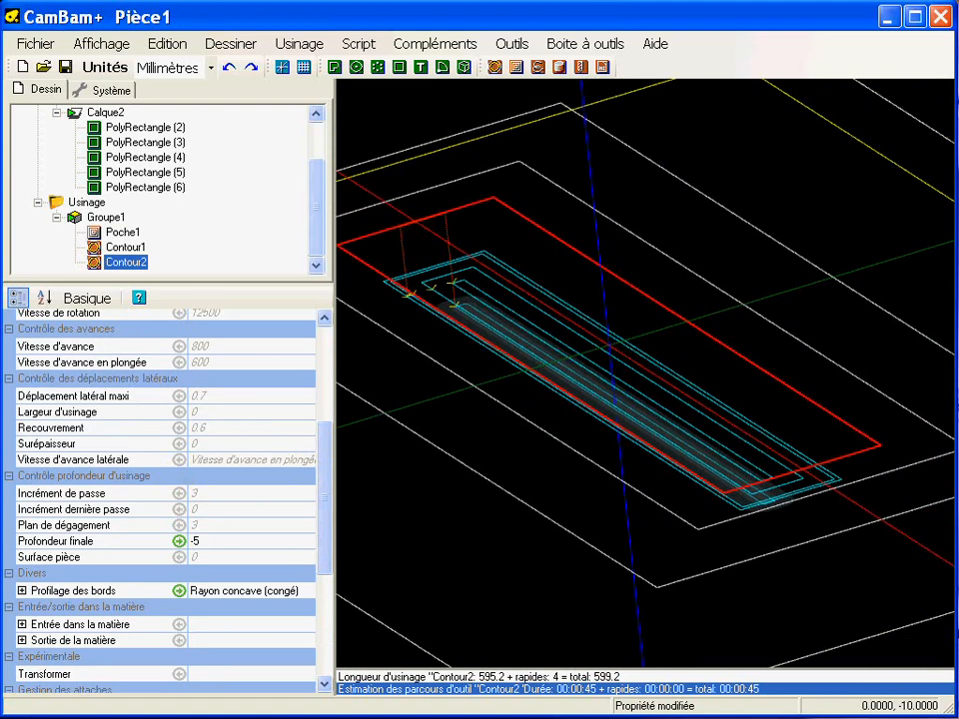
left_click_drag(622, 456, 599, 453, "alt")
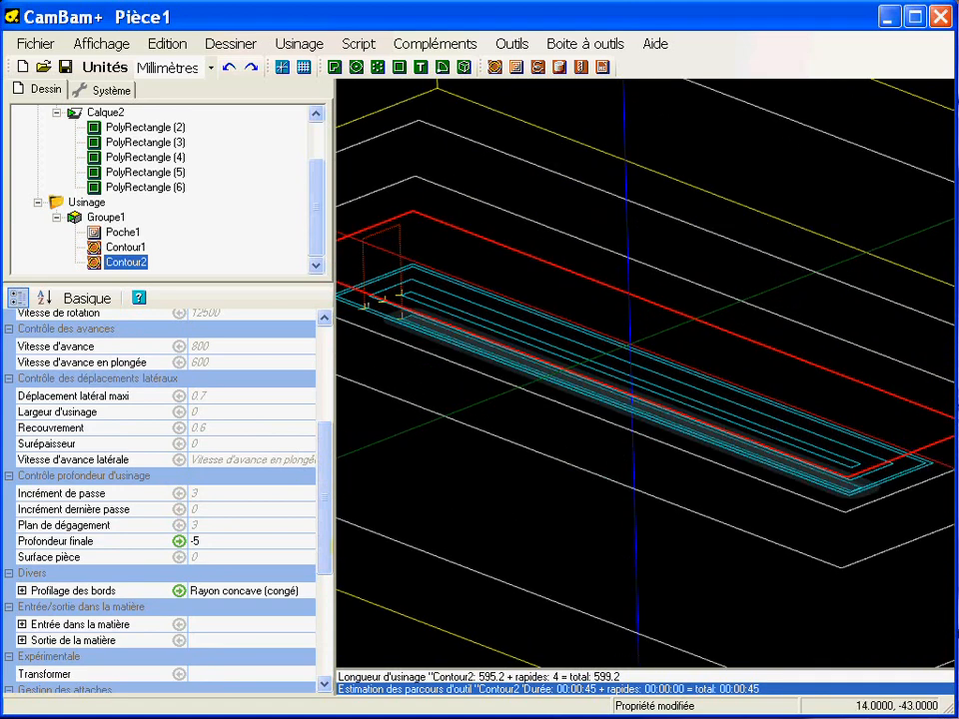
left_click(219, 492)
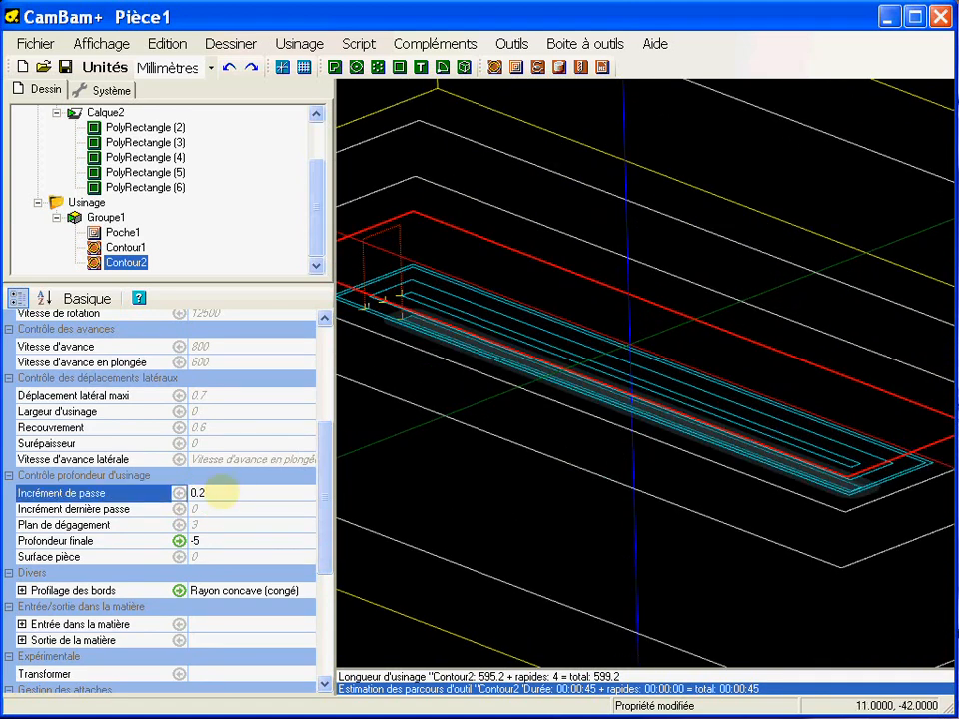
right_click(126, 262)
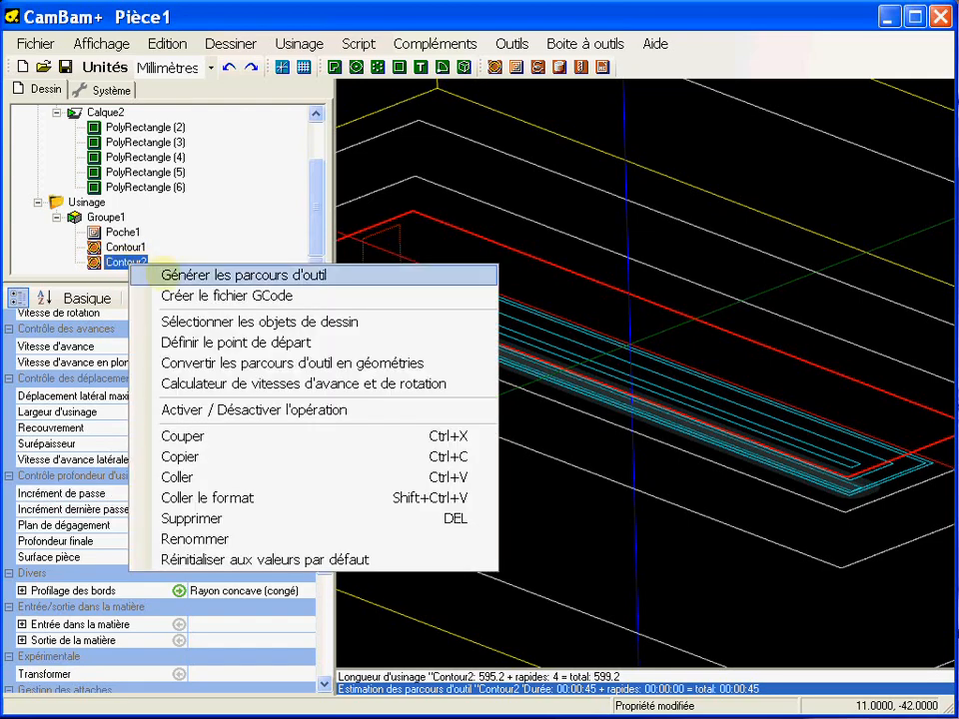
left_click(200, 274)
- Inspect the finely stepped recess toolpath from several angles and expand the contour's edge profiling settings
left_click_drag(659, 467, 531, 488, "alt")
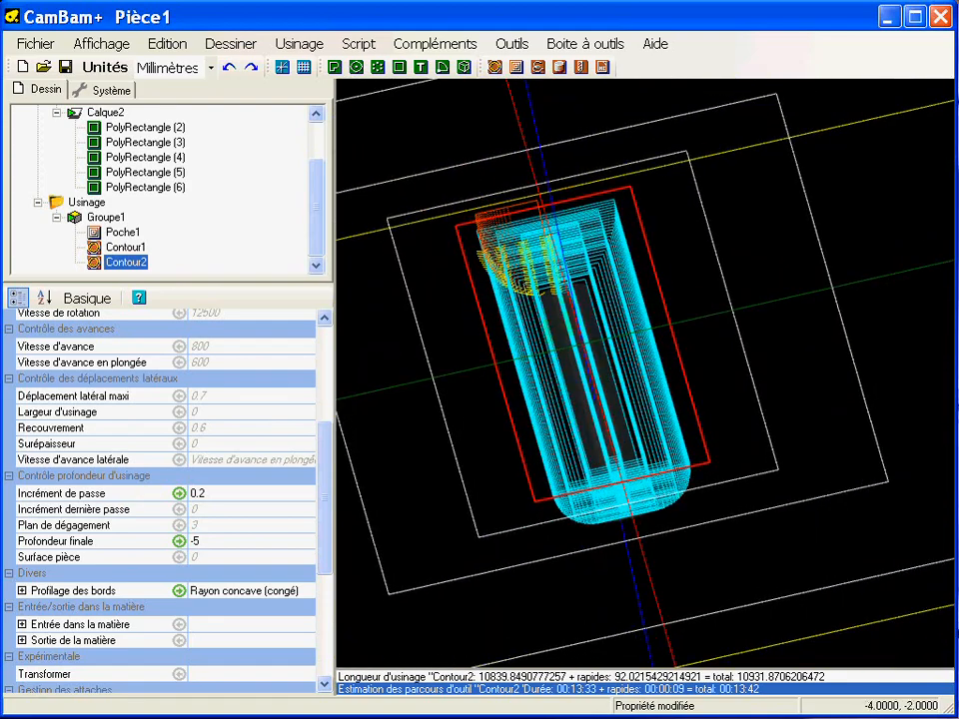
mouse_move(612, 488)
left_mouse_down("alt")
mouse_move(713, 466)
mouse_move(689, 460)
mouse_move(625, 483)
left_mouse_up("alt")
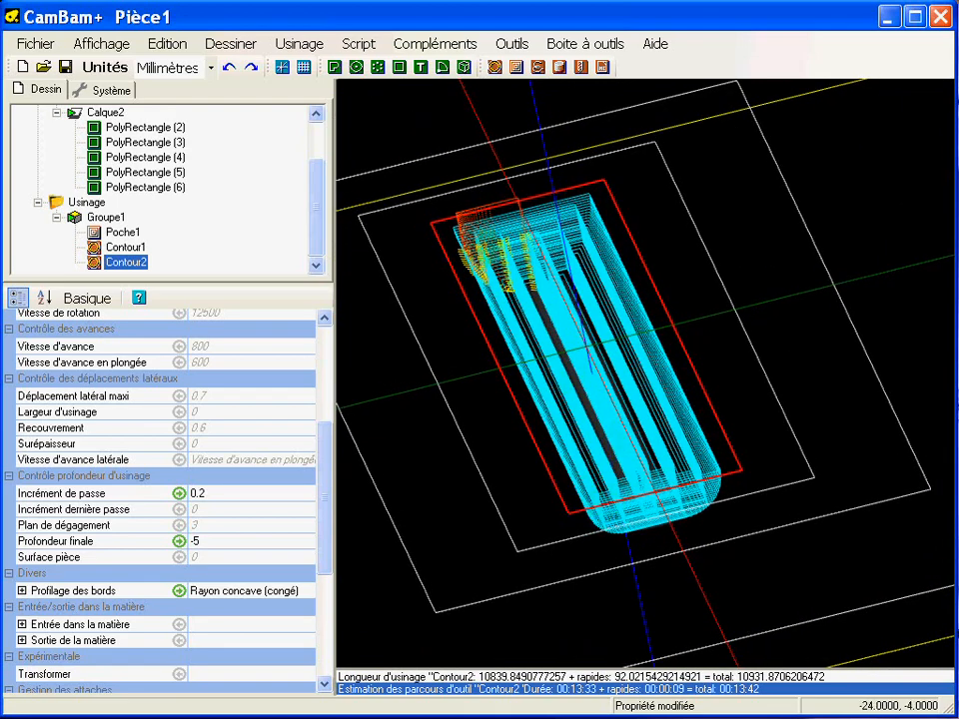
left_click_drag(596, 471, 579, 336, "alt")
scroll(623, 447, "up", 2)
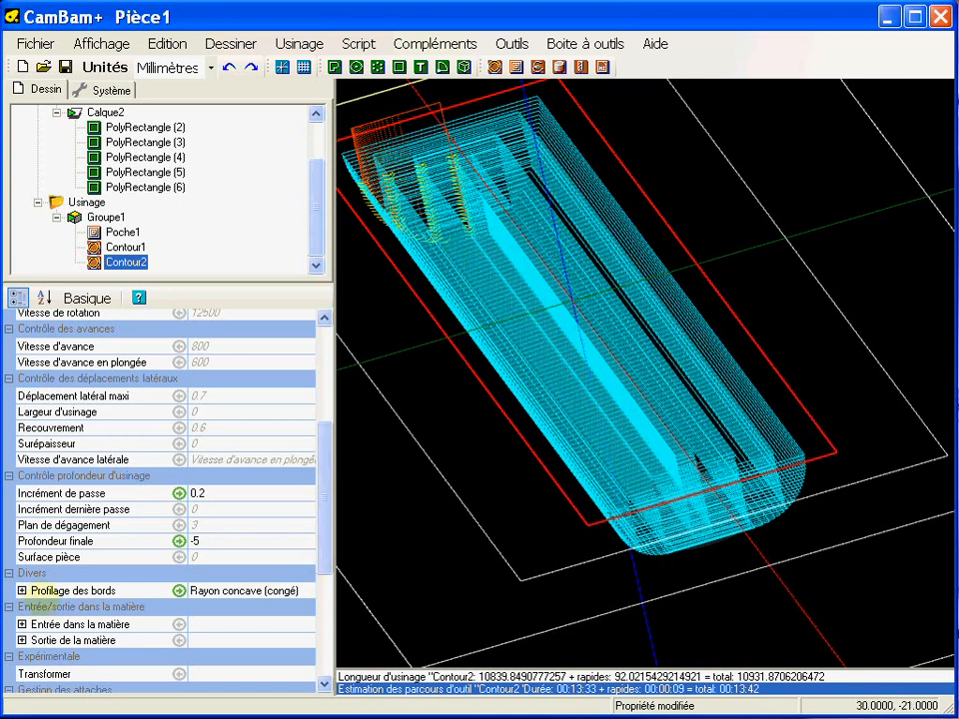
left_click(21, 590)
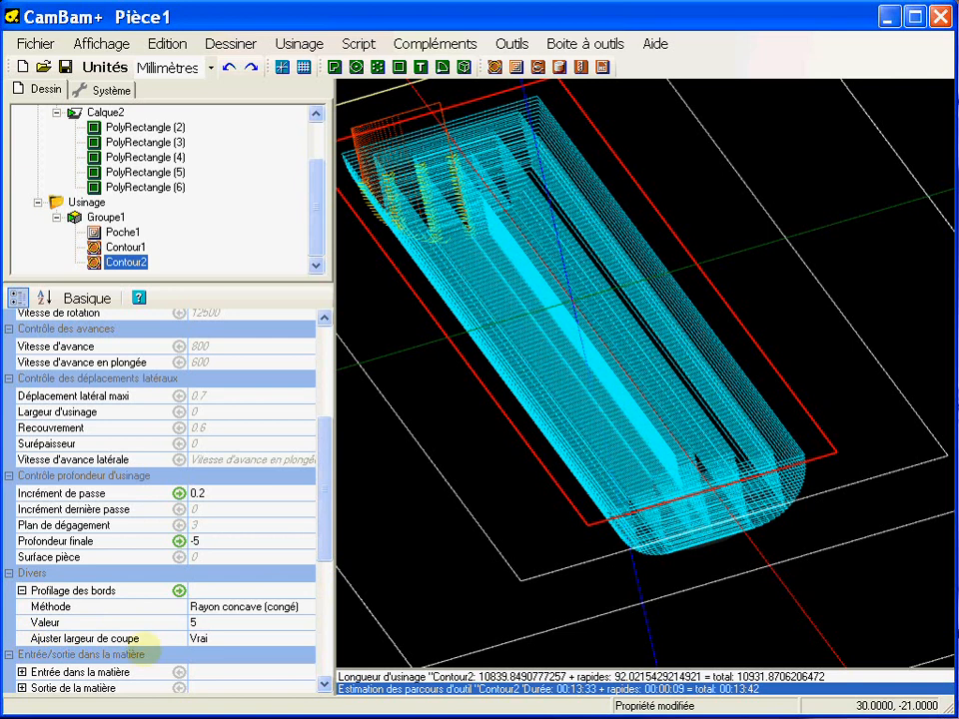
- Set the recess contour's Ajuster largeur de coupe option to Faux, regenerate its toolpath and inspect the passes from several angles
left_click(305, 637)
left_click(304, 639)
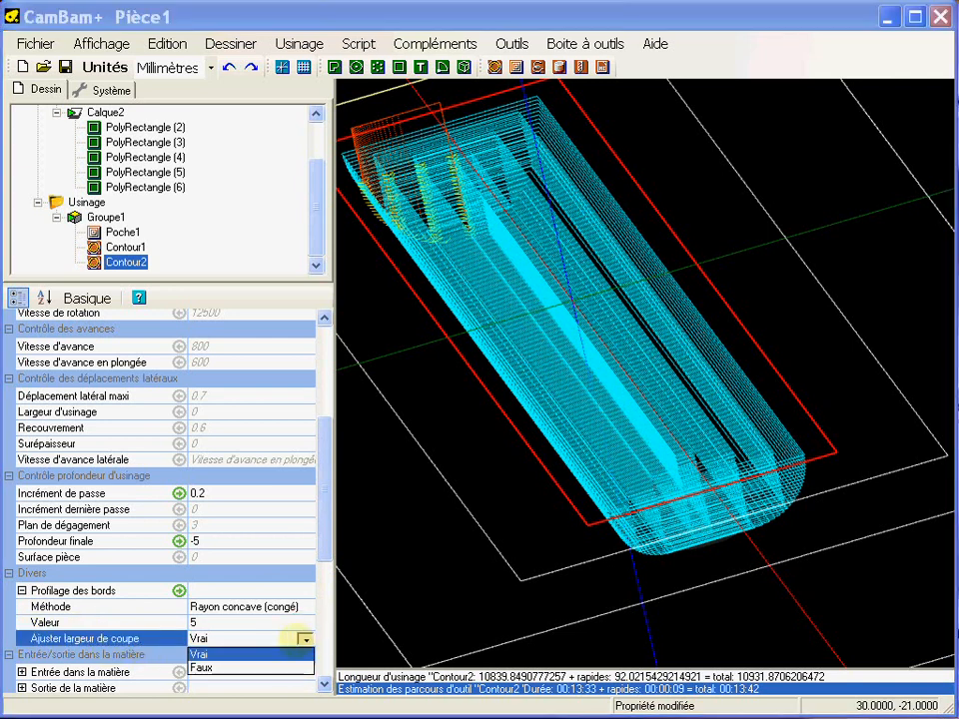
left_click(252, 668)
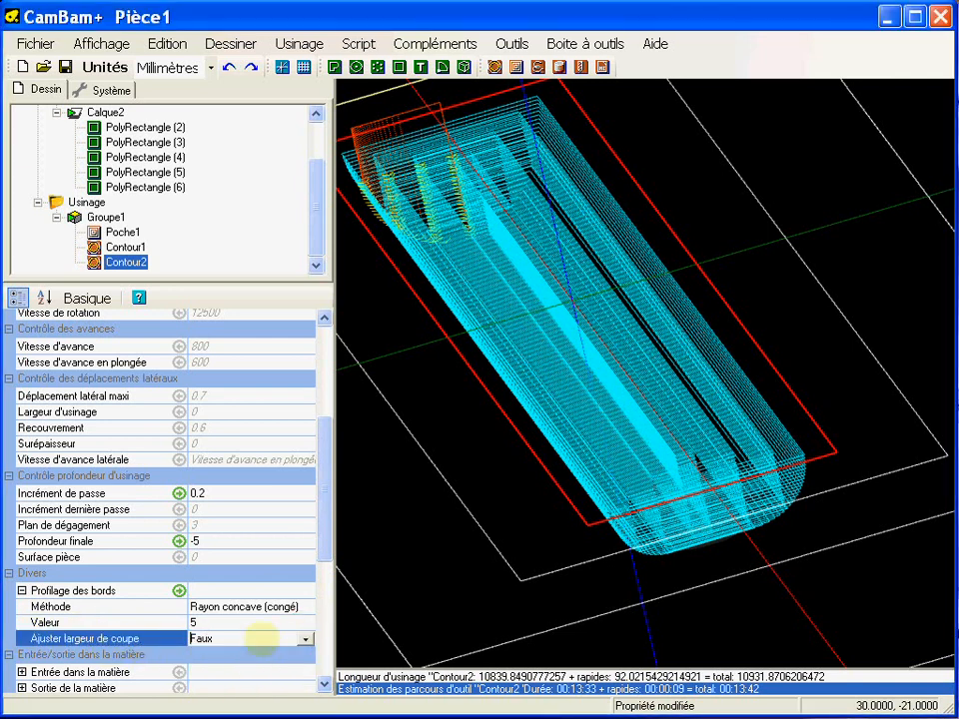
right_click(126, 261)
left_click(159, 270)
left_click_drag(630, 479, 612, 461, "alt")
left_click_drag(682, 528, 651, 532, "alt")
scroll(654, 530, "up", 3)
scroll(651, 530, "down", 5)
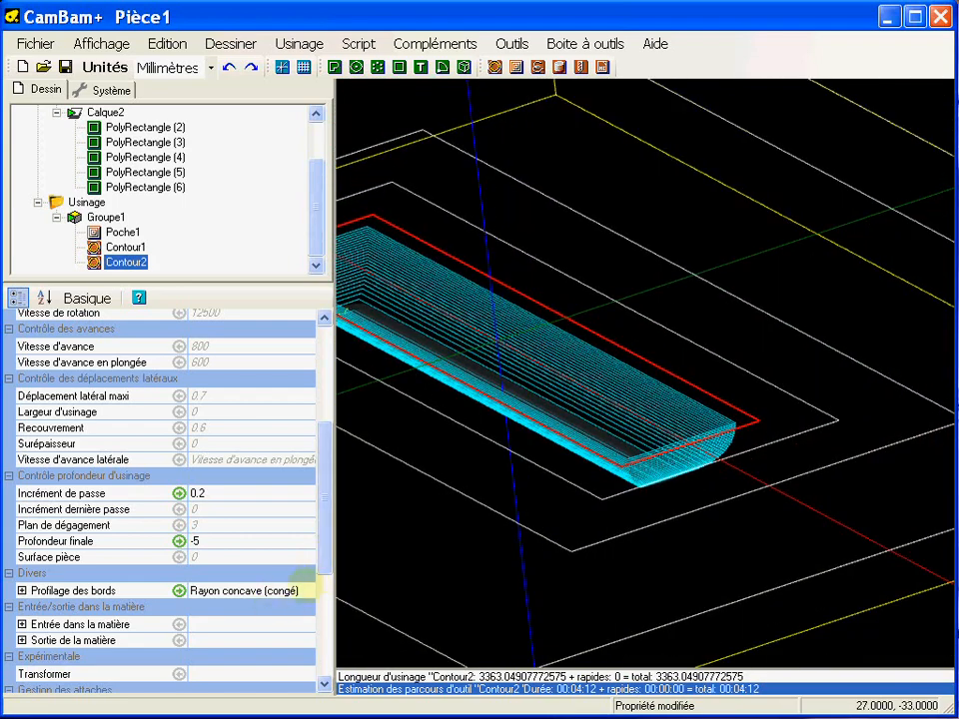
- Restore the Ajuster largeur de coupe option to Vrai in the recess contour's edge profiling settings
left_click(21, 590)
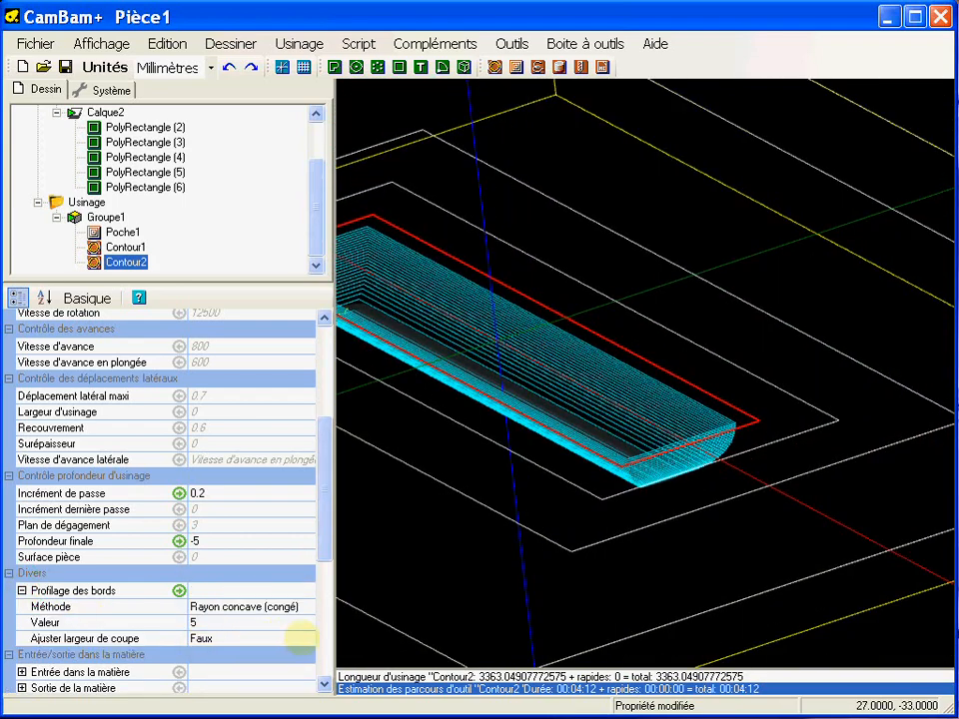
left_click(302, 638)
left_click(251, 664)
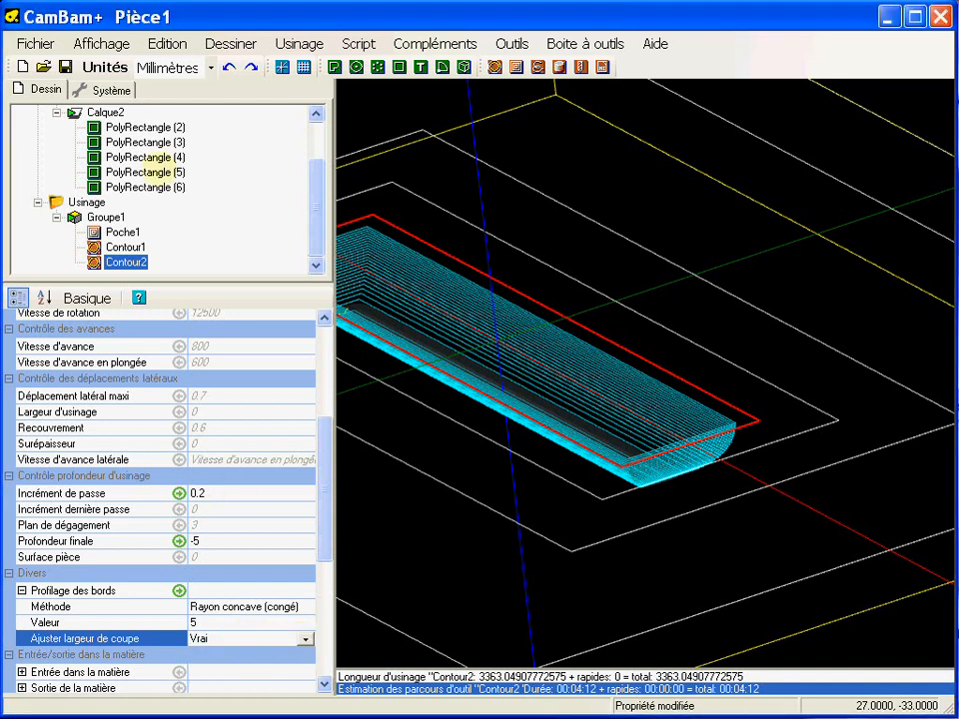
- Regenerate the toolpaths of all machining operations and inspect the complete set over the whole part
right_click(112, 201)
left_click(140, 215)
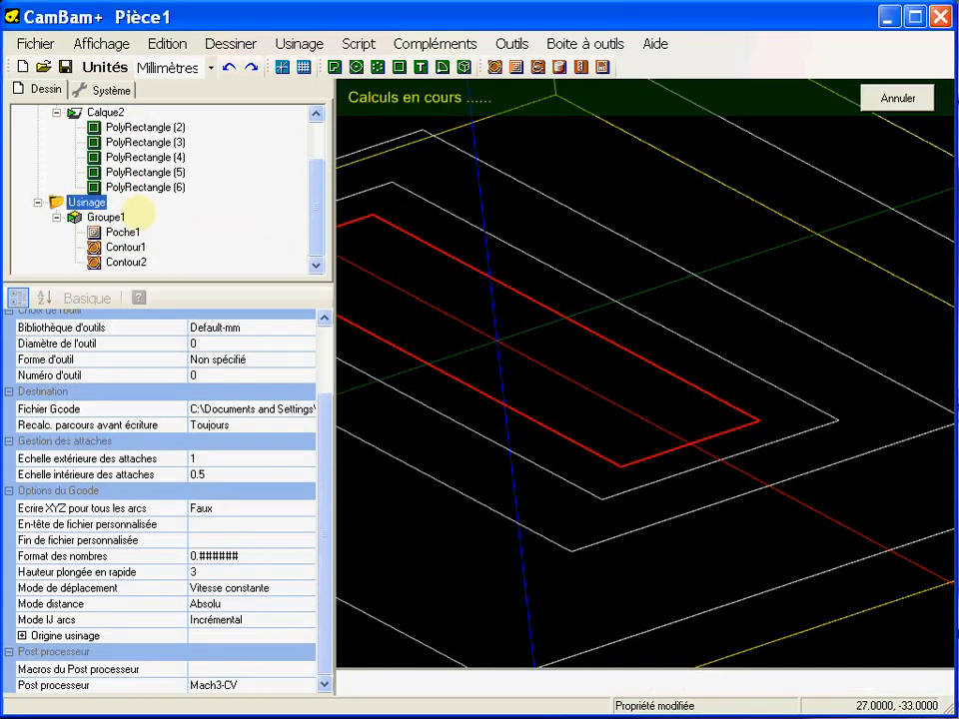
left_click(100, 217)
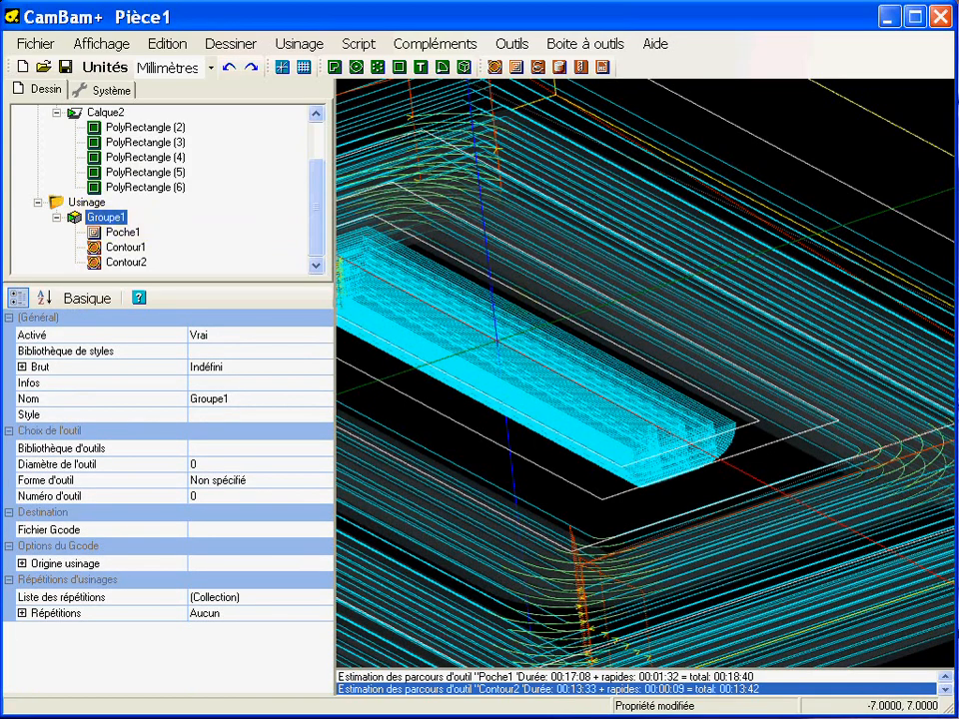
scroll(639, 370, "down", 5)
left_click_drag(600, 433, 631, 475, "alt")
scroll(639, 370, "down", 6)
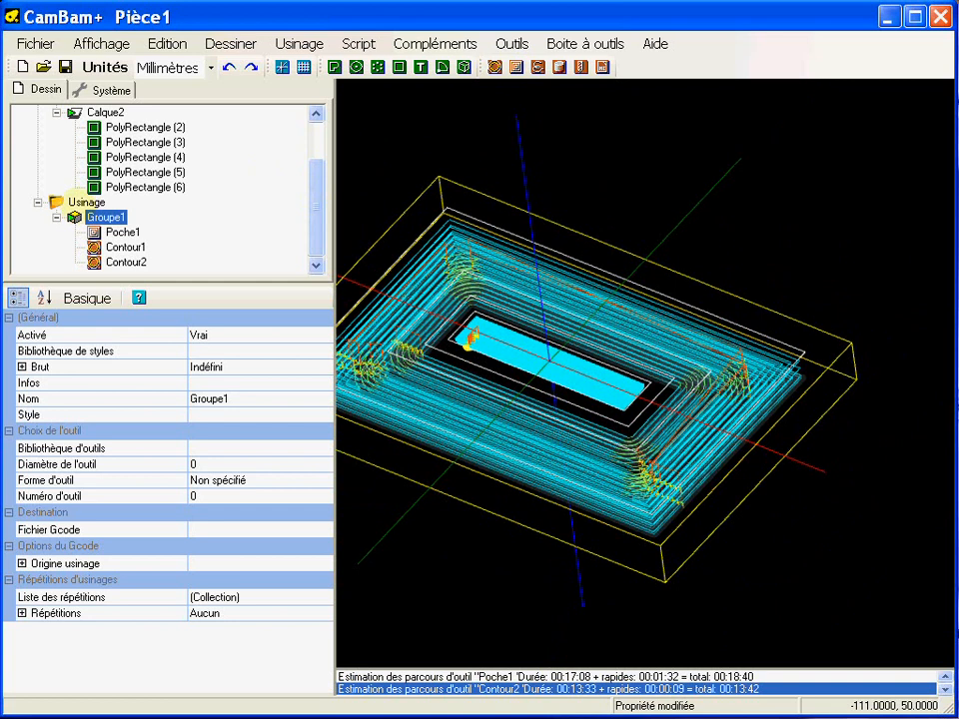
- Produce the G-code file for all machining operations, overwriting the existing Pièce1.nc
right_click(80, 203)
left_click(215, 296)
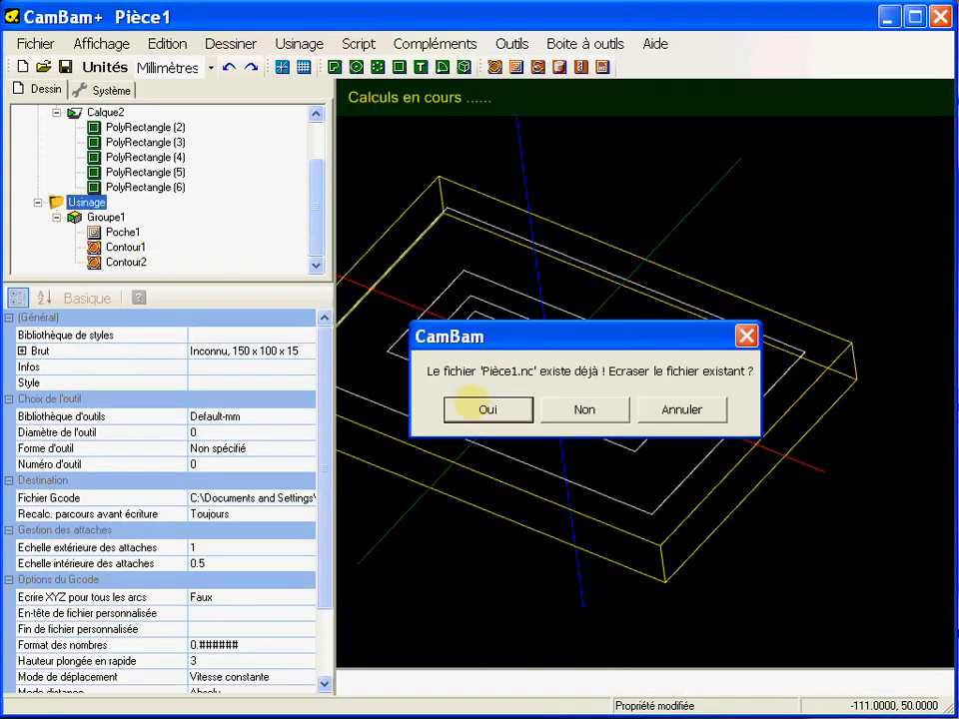
left_click(486, 409)
- Send the G-code to CutViewer Mill and run the full machining simulation
left_click(512, 43)
left_click(560, 268)
left_click(106, 72)
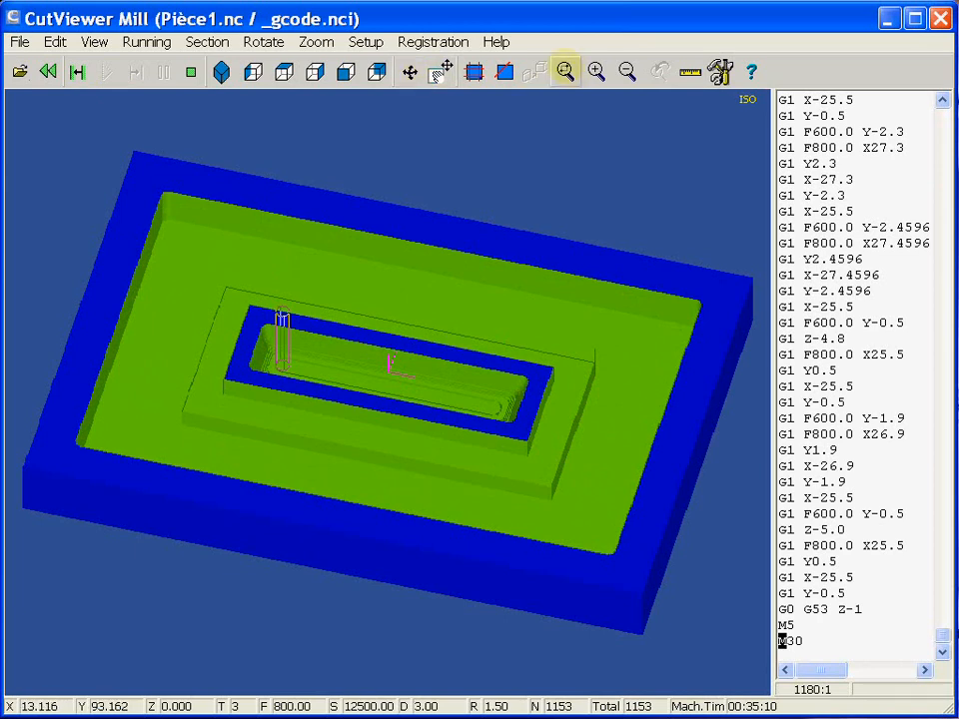
- Examine the simulated central recess and its concave walls up close from several angles, then return to the CamBam drawing
left_click_drag(170, 251, 642, 573)
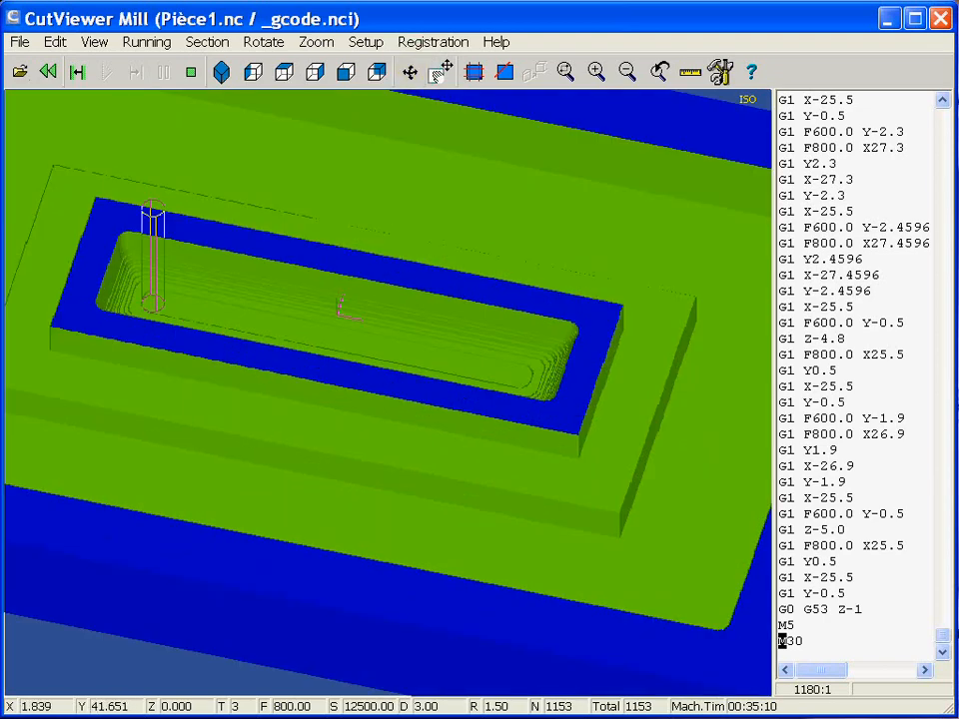
left_click_drag(391, 380, 362, 398)
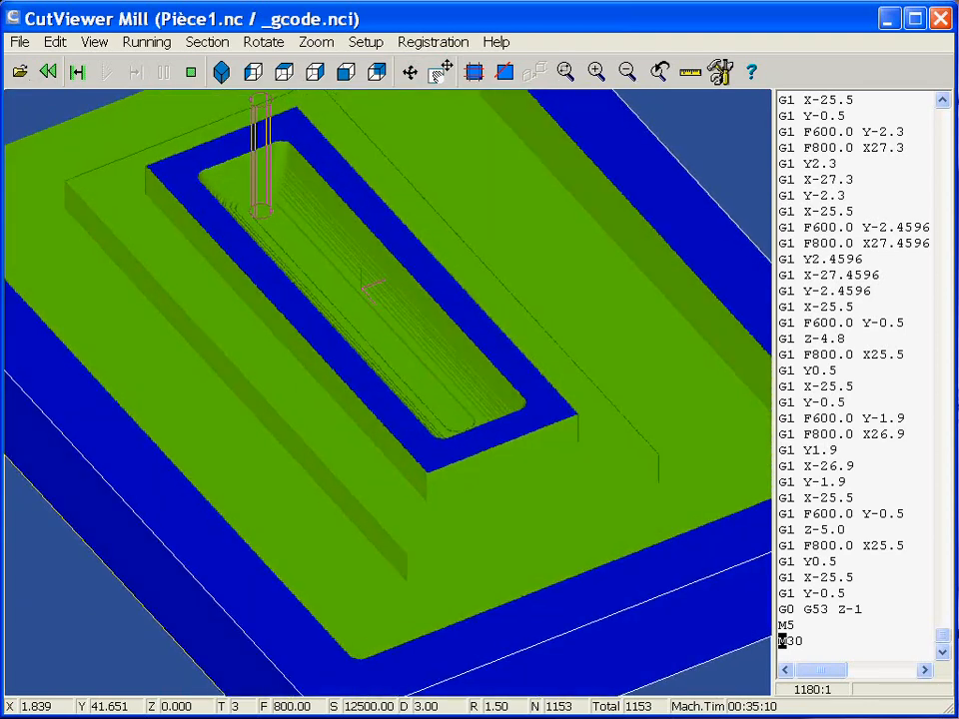
left_click_drag(374, 446, 389, 470)
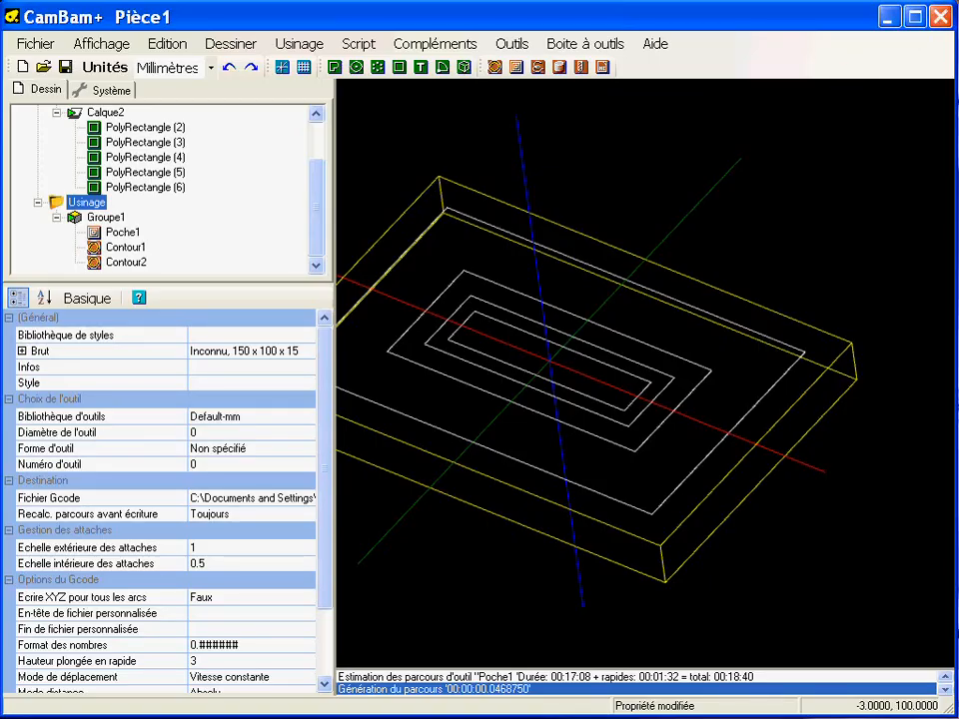
left_click_drag(639, 380, 699, 389, "alt")
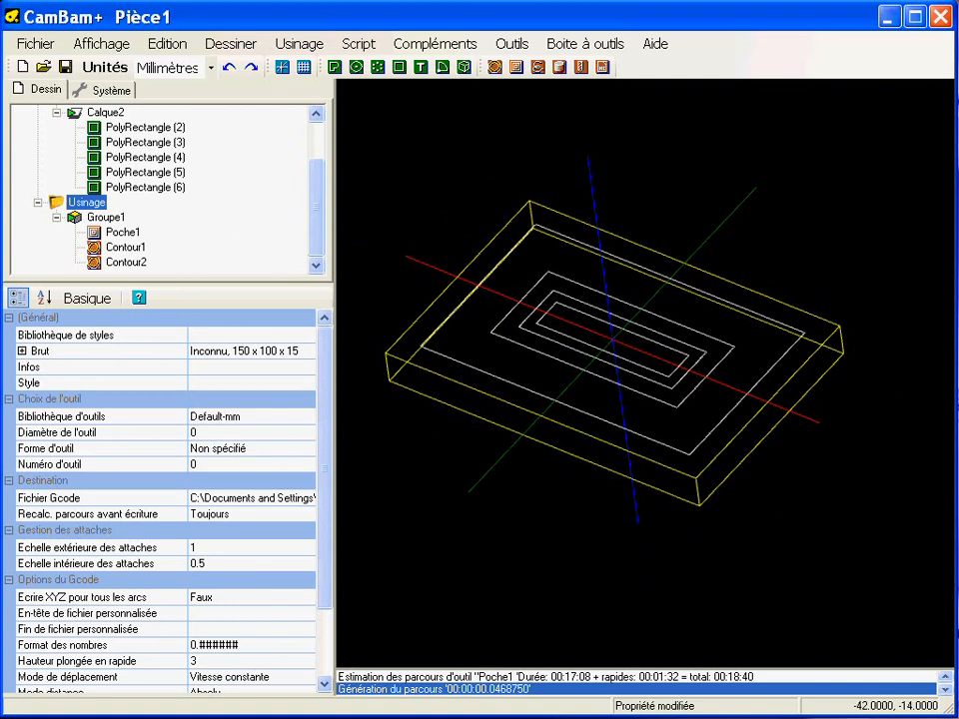